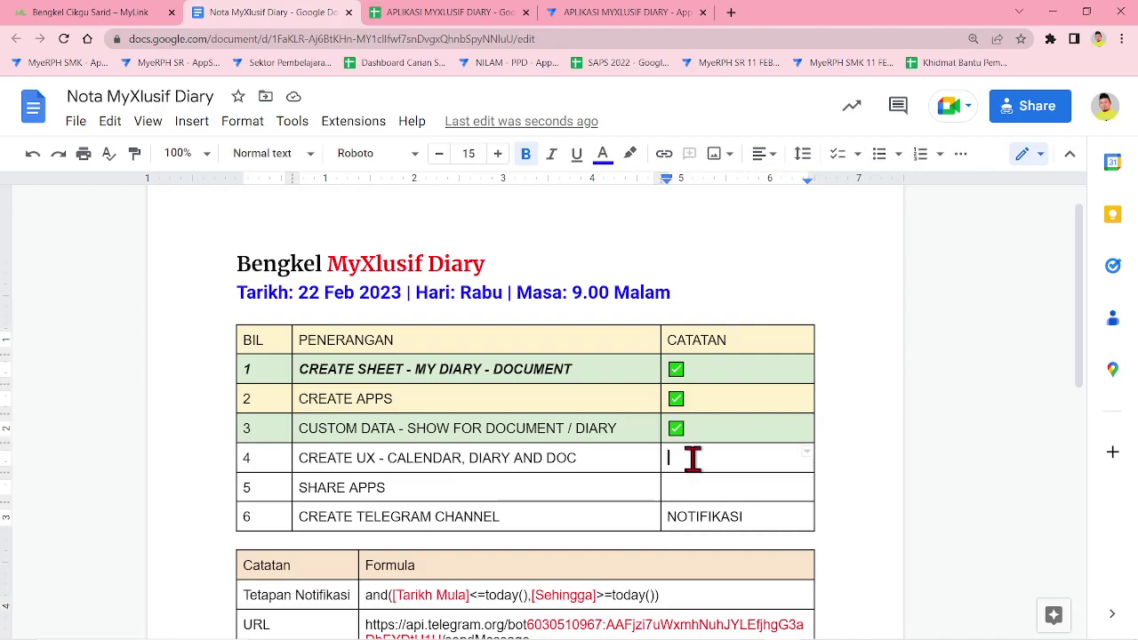
# - Mark the CREATE UX row as done by inserting a green check mark emoji in its CATATAN cell
pyautogui.press('super+period')
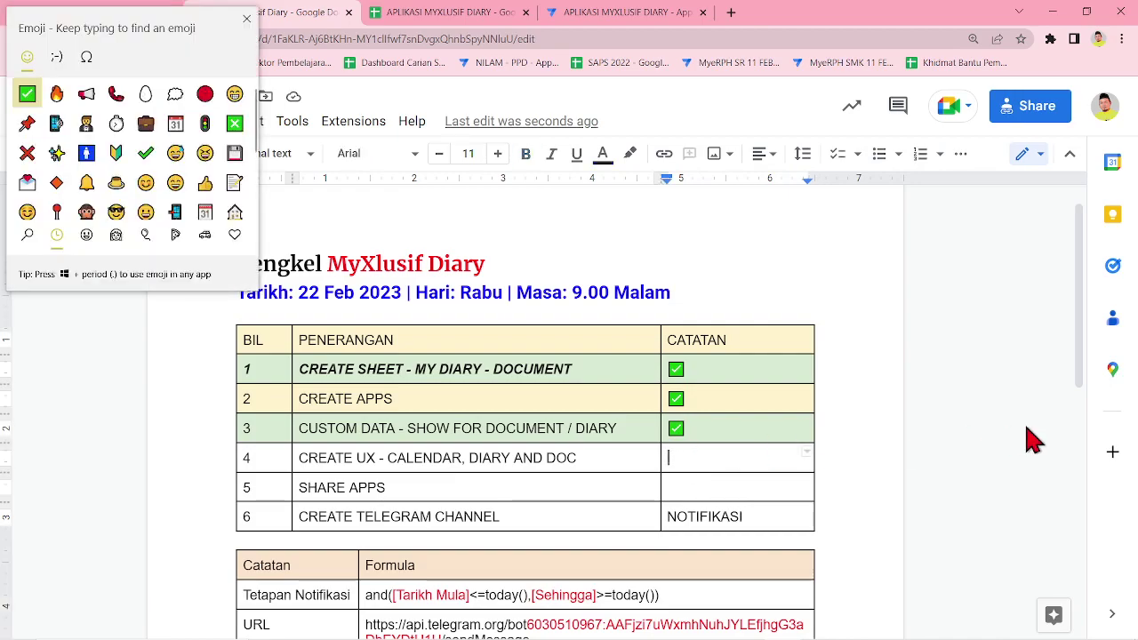
pyautogui.click(27, 93)
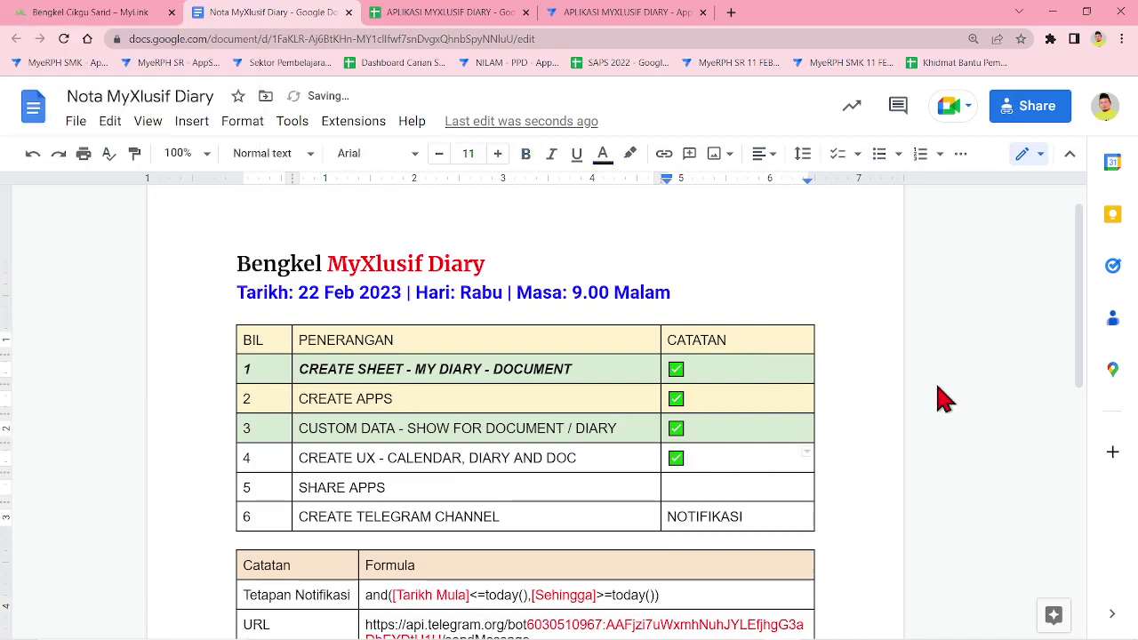
# - Switch to the APLIKASI MYXLUSIF DIARY app in AppSheet and create a new UX view
pyautogui.click(577, 13)
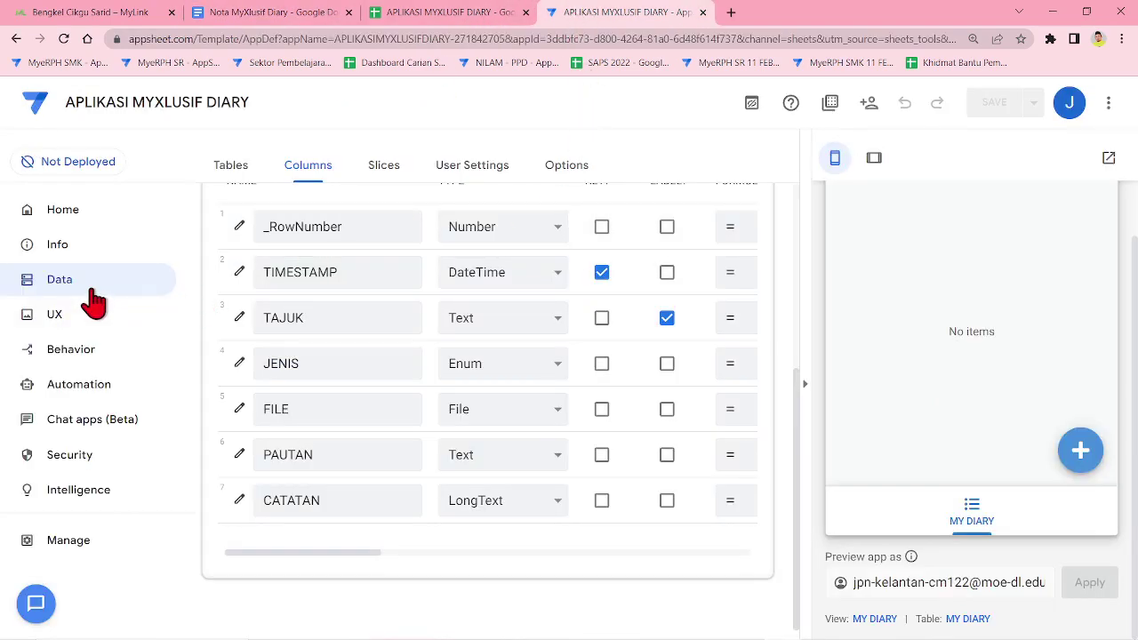
pyautogui.click(89, 320)
pyautogui.click(252, 282)
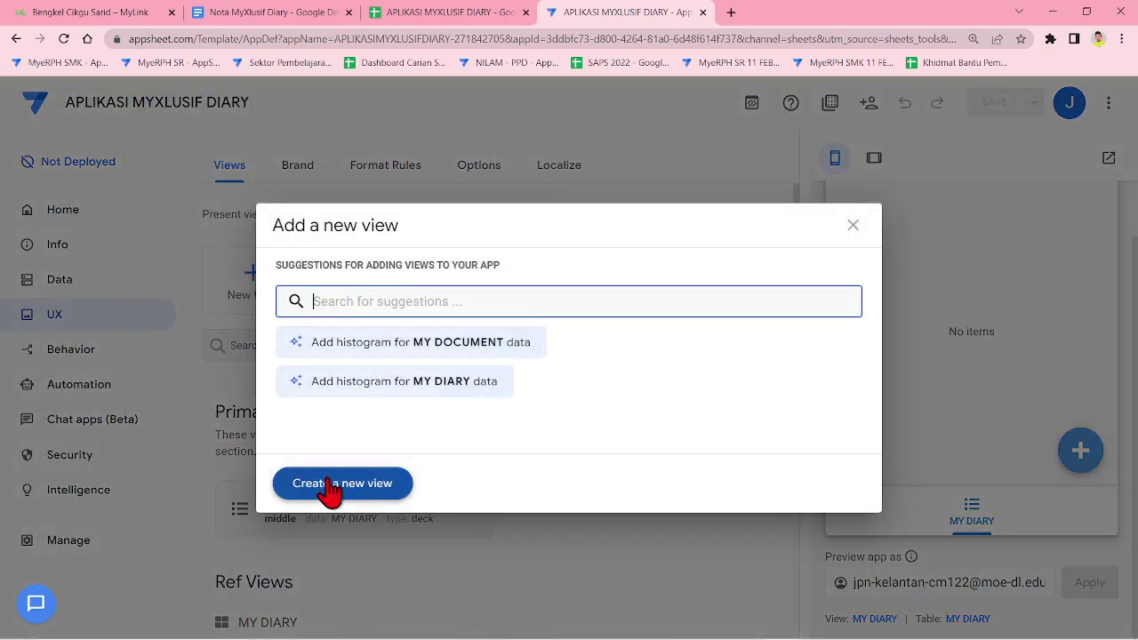
pyautogui.click(328, 487)
pyautogui.scroll(-4, 450, 525)
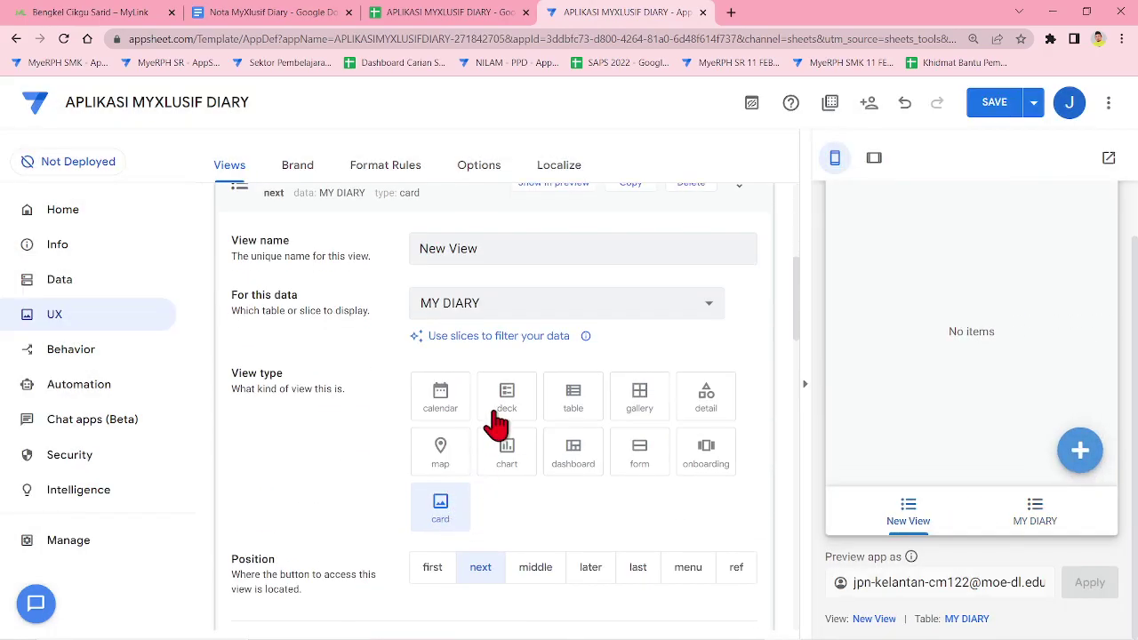
# - Name the new view MY Diary and set its view type to table
pyautogui.moveTo(497, 252); pyautogui.dragTo(411, 255)
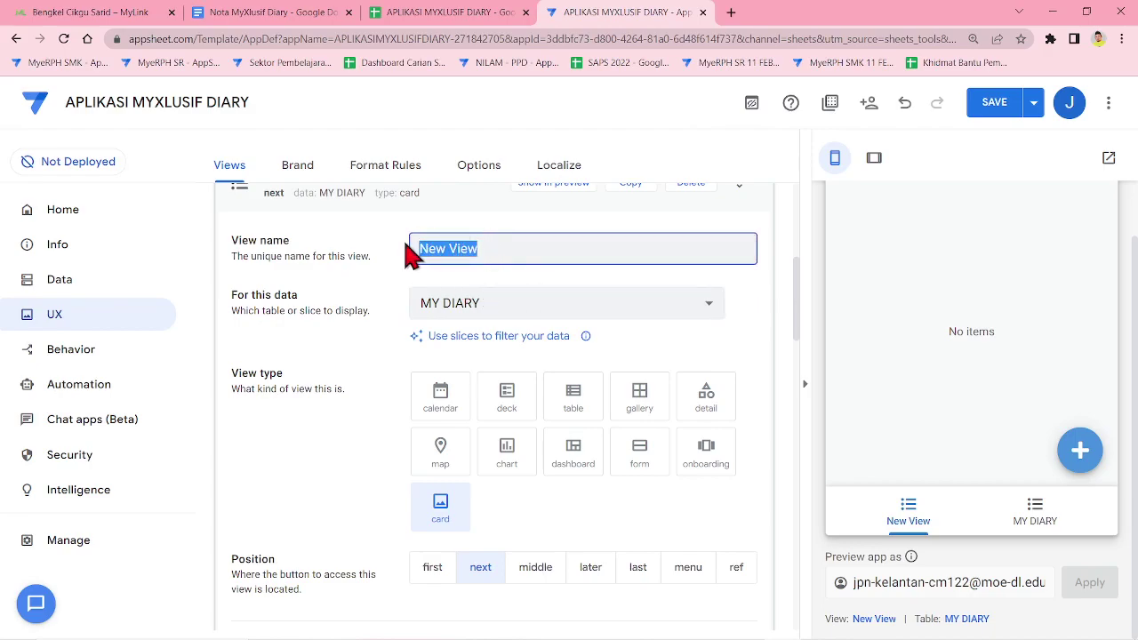
pyautogui.press('capslock')
pyautogui.write('MY D')
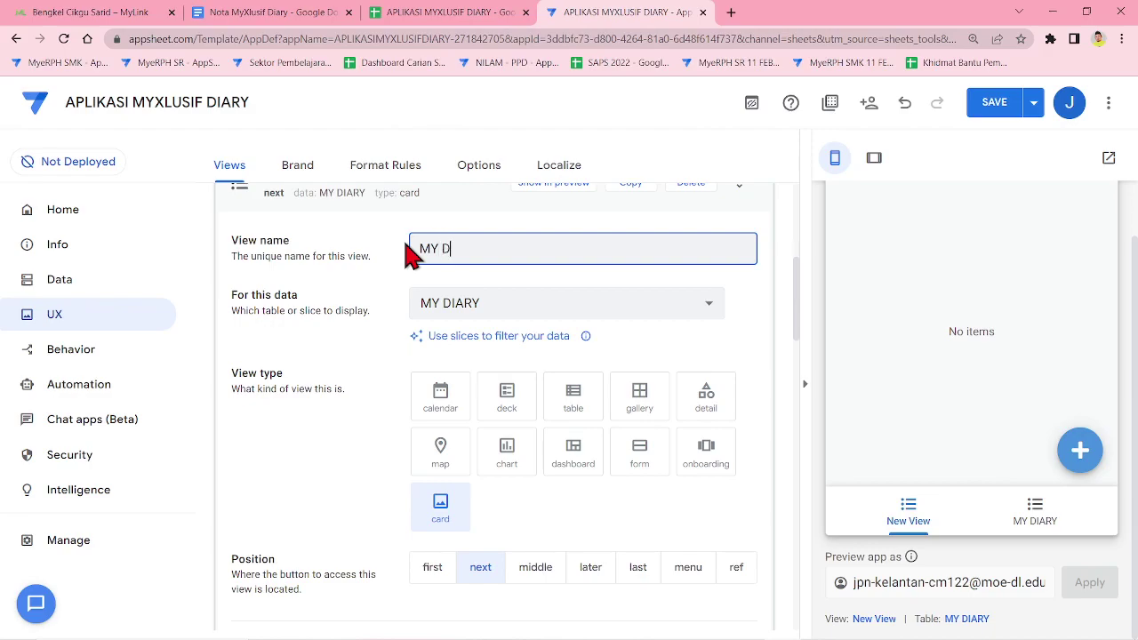
pyautogui.press('capslock')
pyautogui.write('Diary')
pyautogui.click(572, 396)
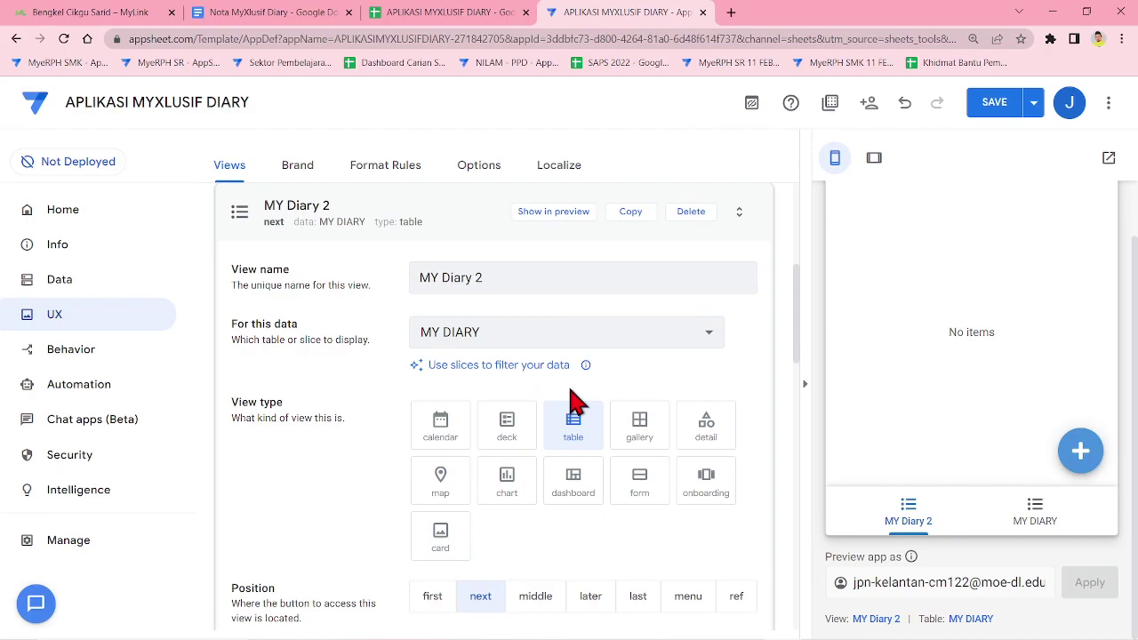
# - Delete the original MY DIARY deck view from the primary views
pyautogui.scroll(4, 351, 337)
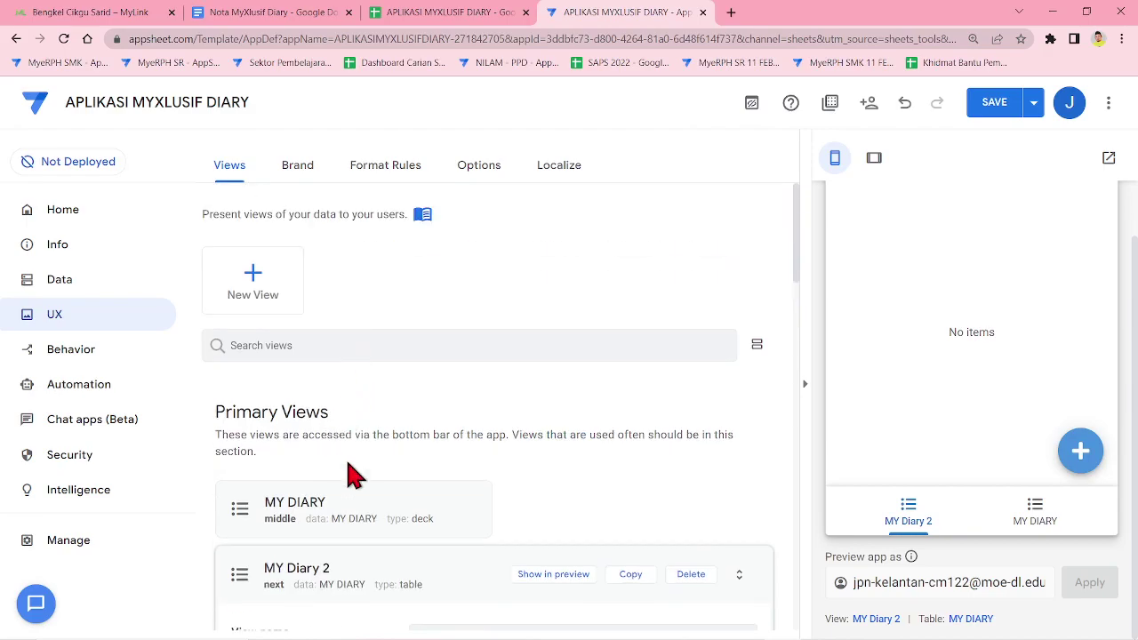
pyautogui.click(343, 507)
pyautogui.click(680, 219)
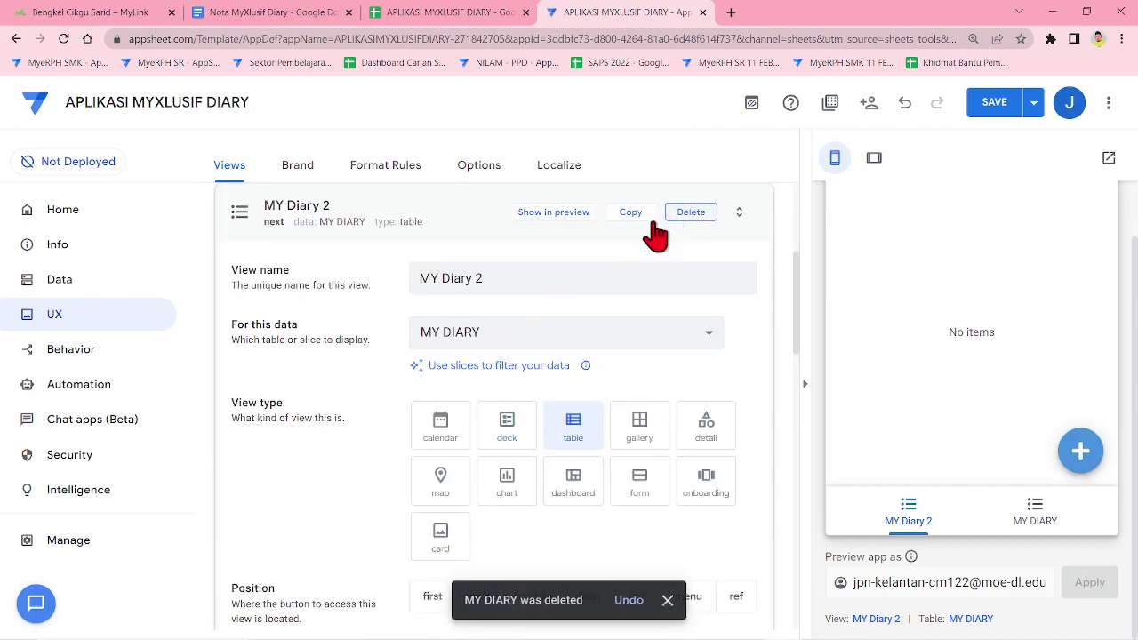
# - Rename the remaining view to MY Diary and change its view type to deck
pyautogui.click(469, 277)
pyautogui.press('Delete')
pyautogui.click(642, 160)
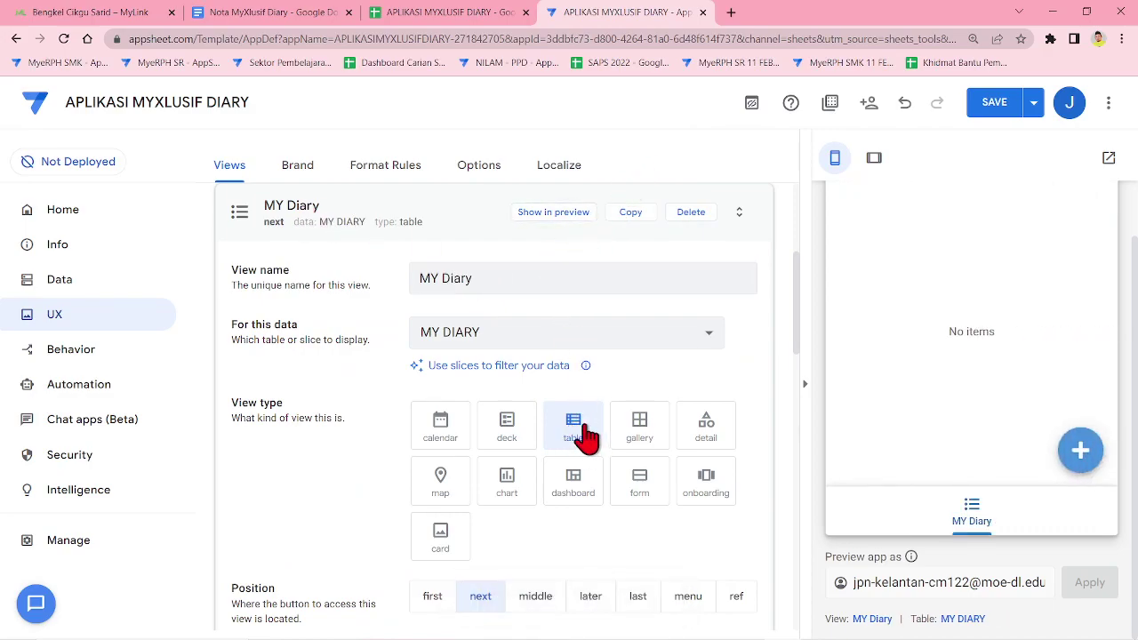
pyautogui.click(509, 429)
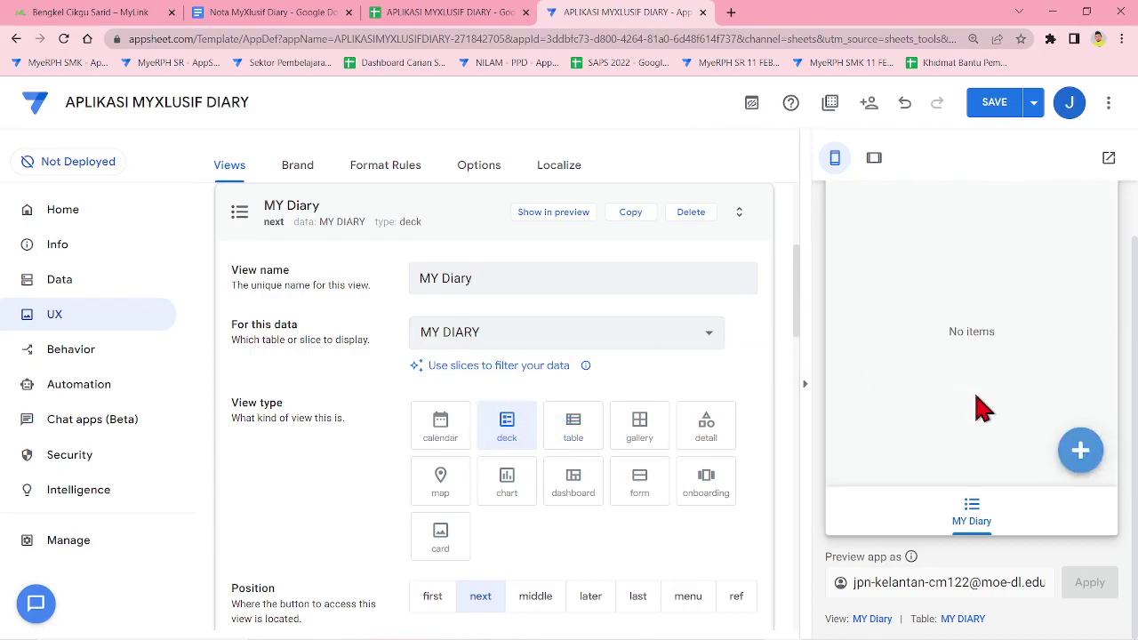
# - Start a new diary entry in the app preview with MASA MULA 12:32 PM and MASA TAMAT 02:32 PM
pyautogui.click(1080, 451)
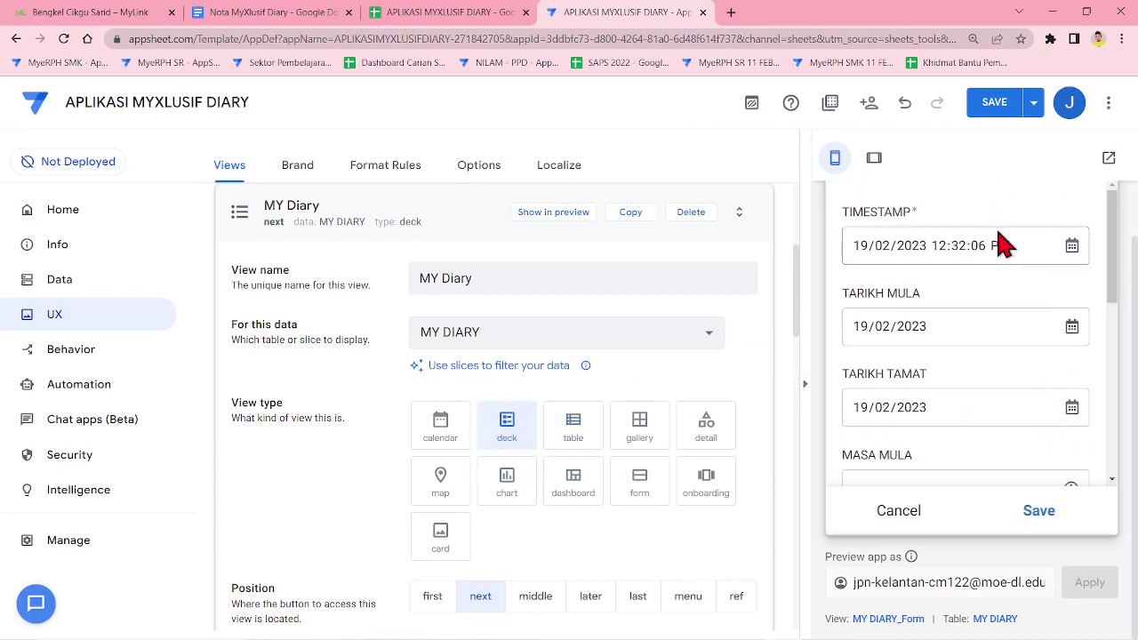
pyautogui.scroll(-3, 986, 332)
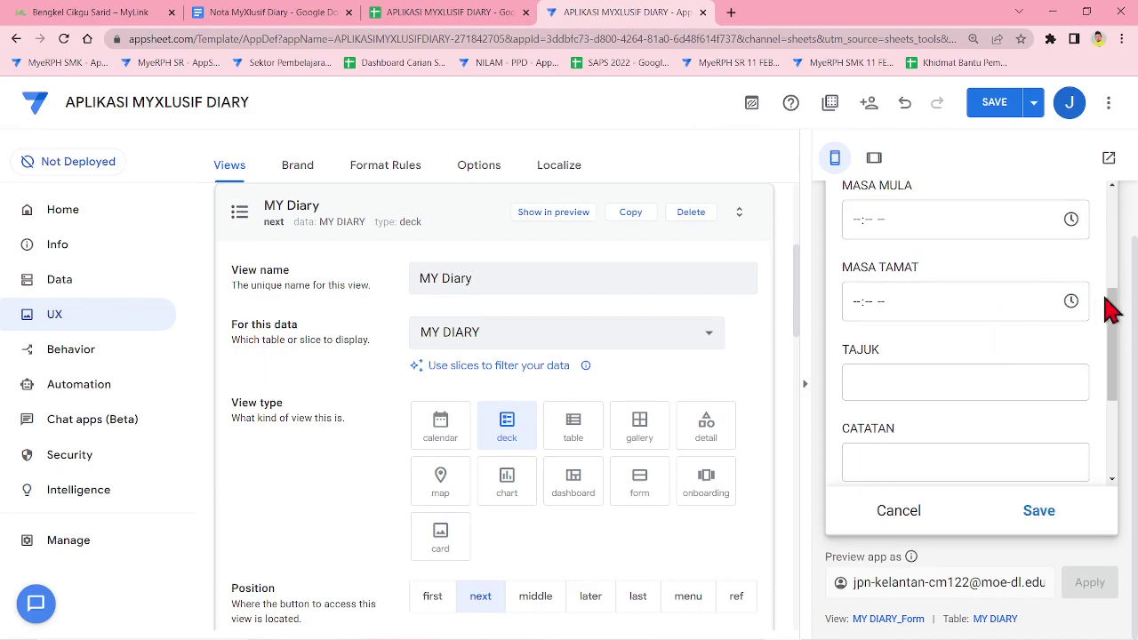
pyautogui.moveTo(1110, 305); pyautogui.dragTo(1110, 294)
pyautogui.click(1071, 254)
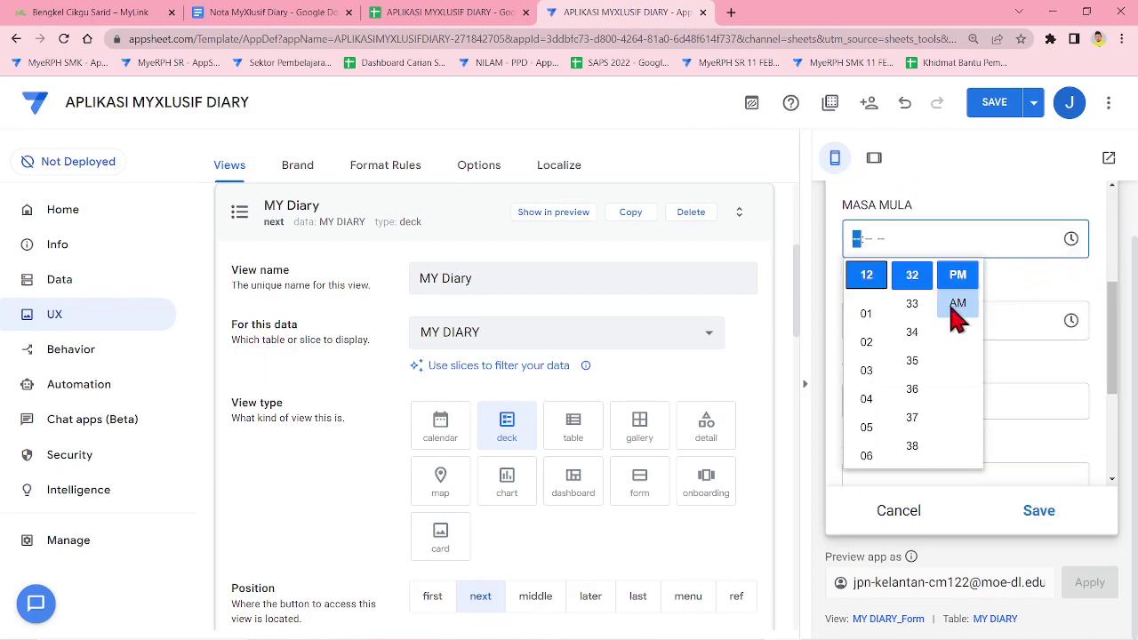
pyautogui.click(967, 285)
pyautogui.click(1079, 318)
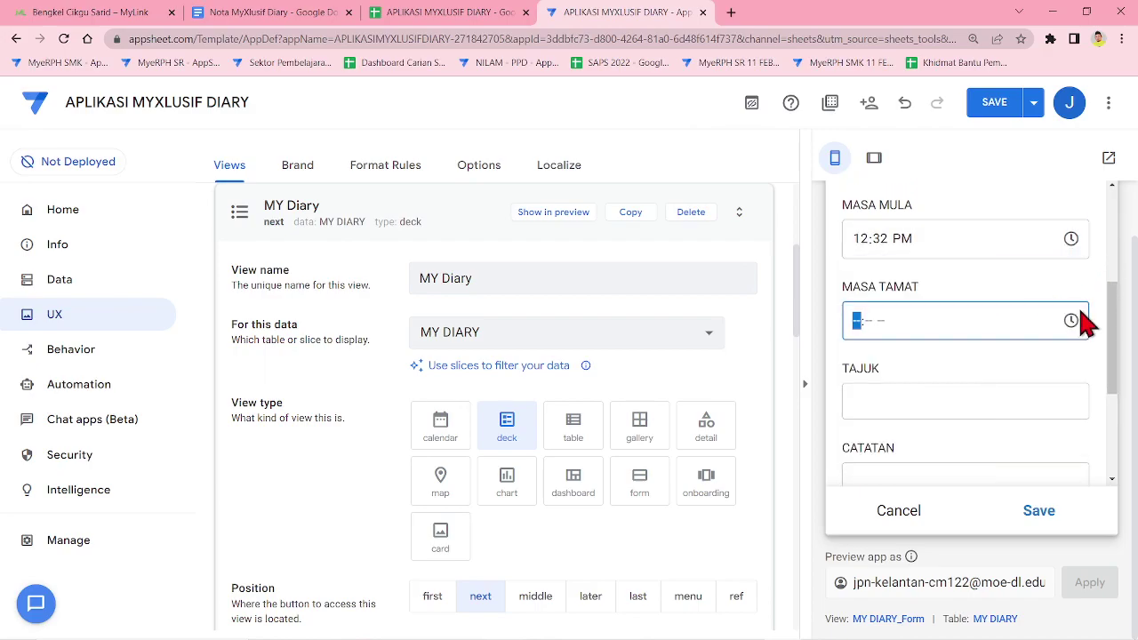
pyautogui.click(873, 423)
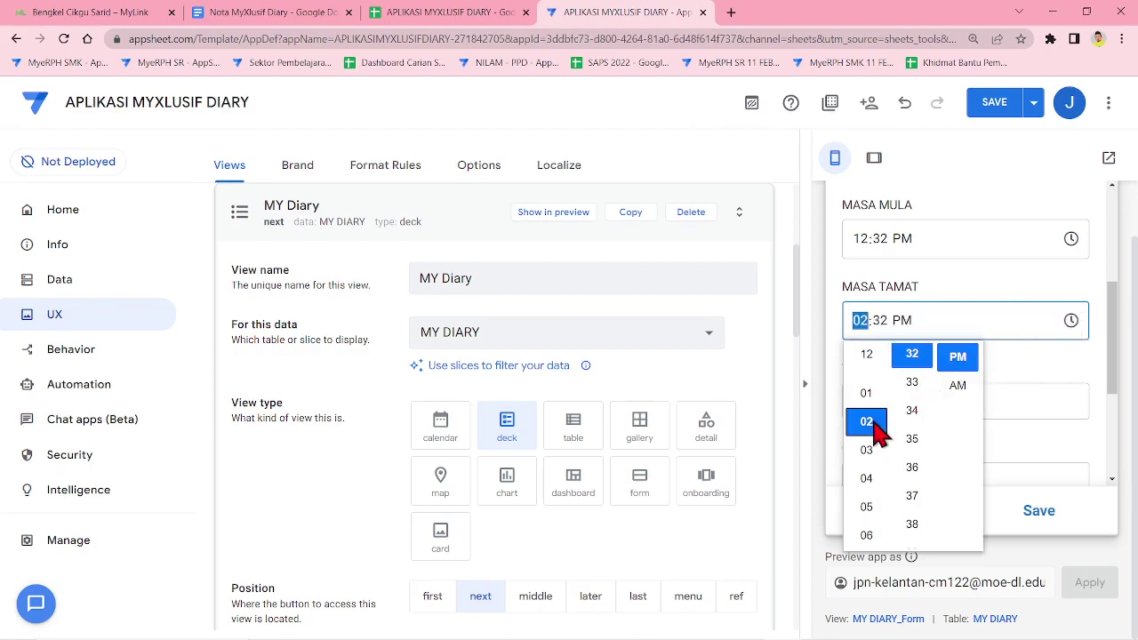
pyautogui.click(1043, 363)
# - Enter PEMBINAAN APLIKASI MY DIARY as the entry's TAJUK
pyautogui.click(890, 398)
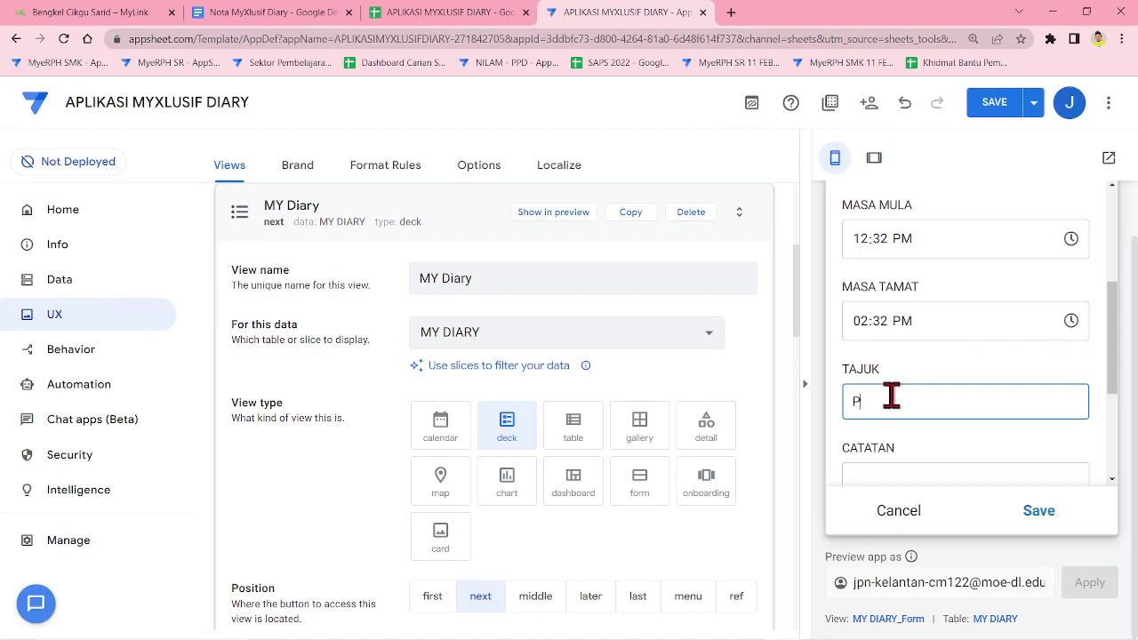
pyautogui.write('Pe')
pyautogui.press('BackSpace')
pyautogui.press('capslock')
pyautogui.write('EMBINAAN APLIKASI MY DIARY')
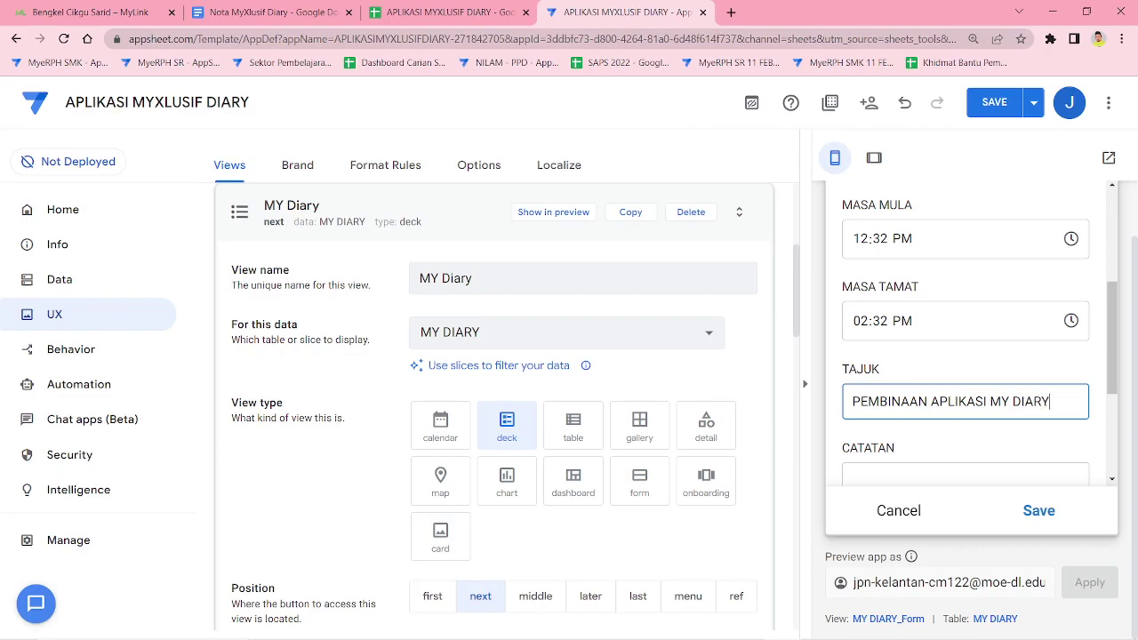
# - Enter TEST as the entry's CATATAN and set its STATUS to Dalam Proses
pyautogui.scroll(-2, 933, 393)
pyautogui.click(927, 266)
pyautogui.write('TES')
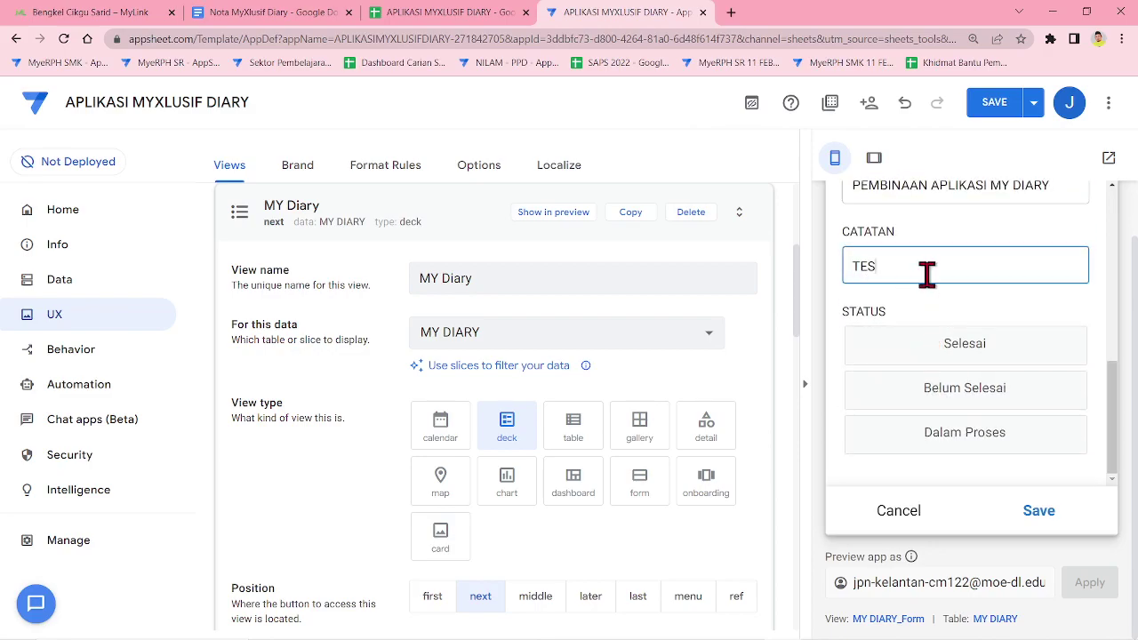
pyautogui.write('T')
pyautogui.click(944, 441)
# - Set the entry's TARIKH MULA to 20/02/2023 and save the entry
pyautogui.scroll(8, 965, 396)
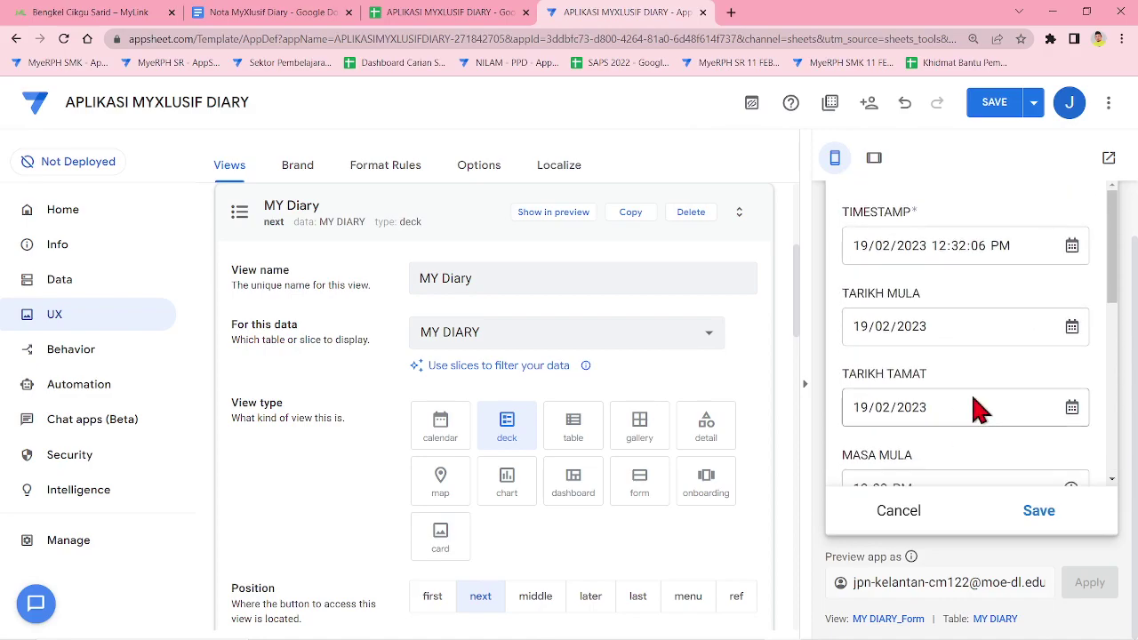
pyautogui.click(1071, 327)
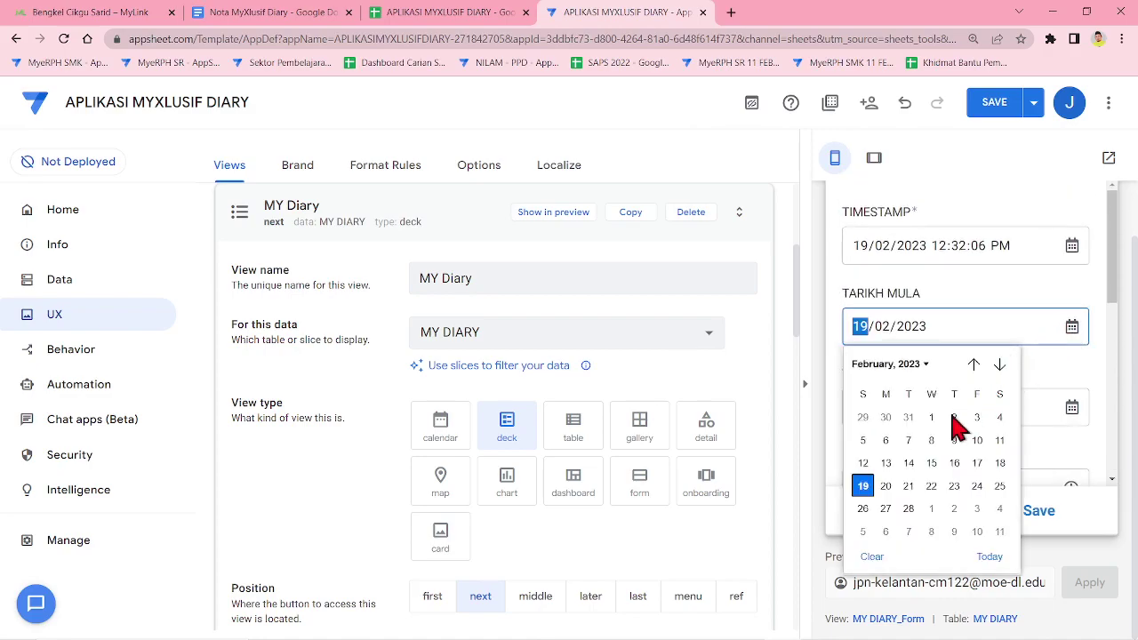
pyautogui.click(892, 485)
pyautogui.scroll(-8, 1041, 418)
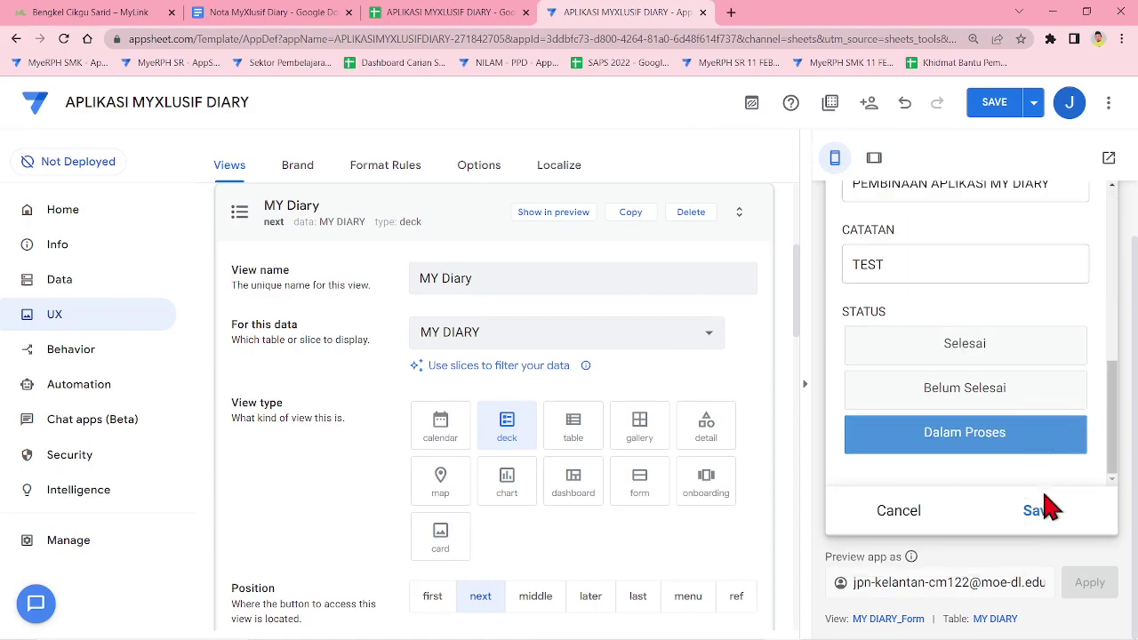
pyautogui.click(1037, 512)
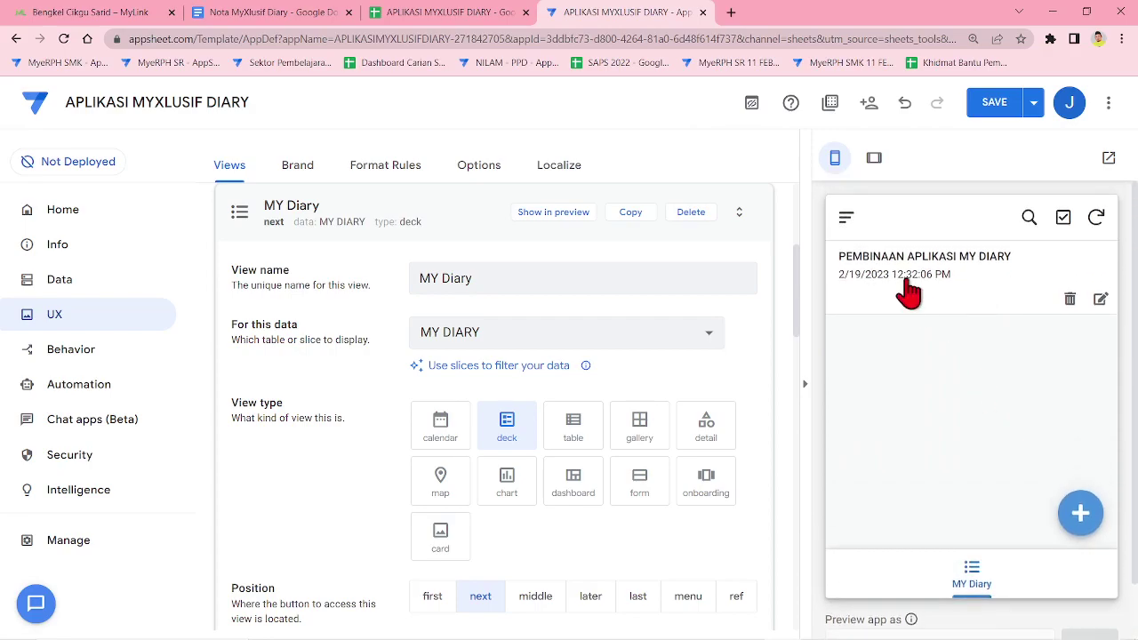
# - Check the MY Diary view options and save the app
pyautogui.scroll(-1, 902, 569)
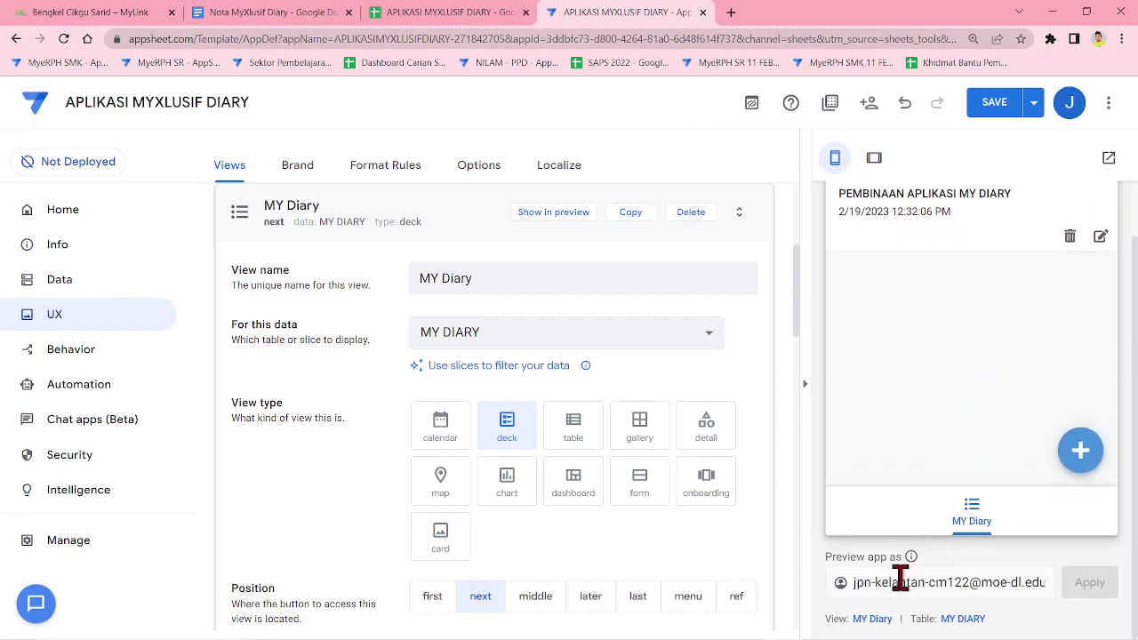
pyautogui.scroll(-4, 493, 431)
pyautogui.scroll(-4, 469, 493)
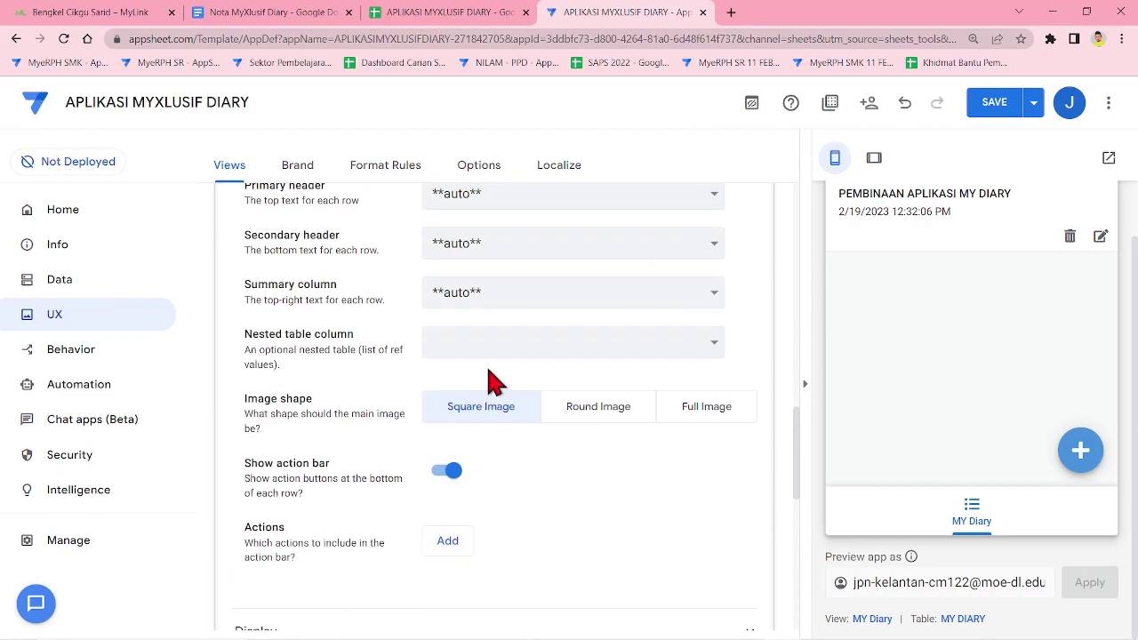
pyautogui.scroll(4, 569, 373)
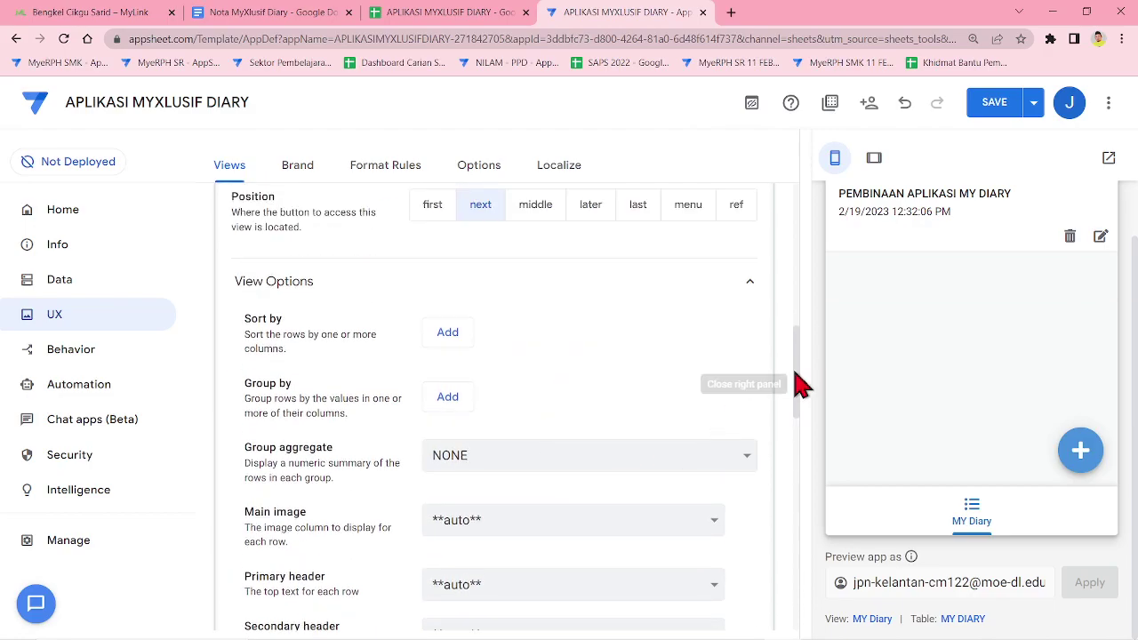
pyautogui.scroll(-2, 796, 391)
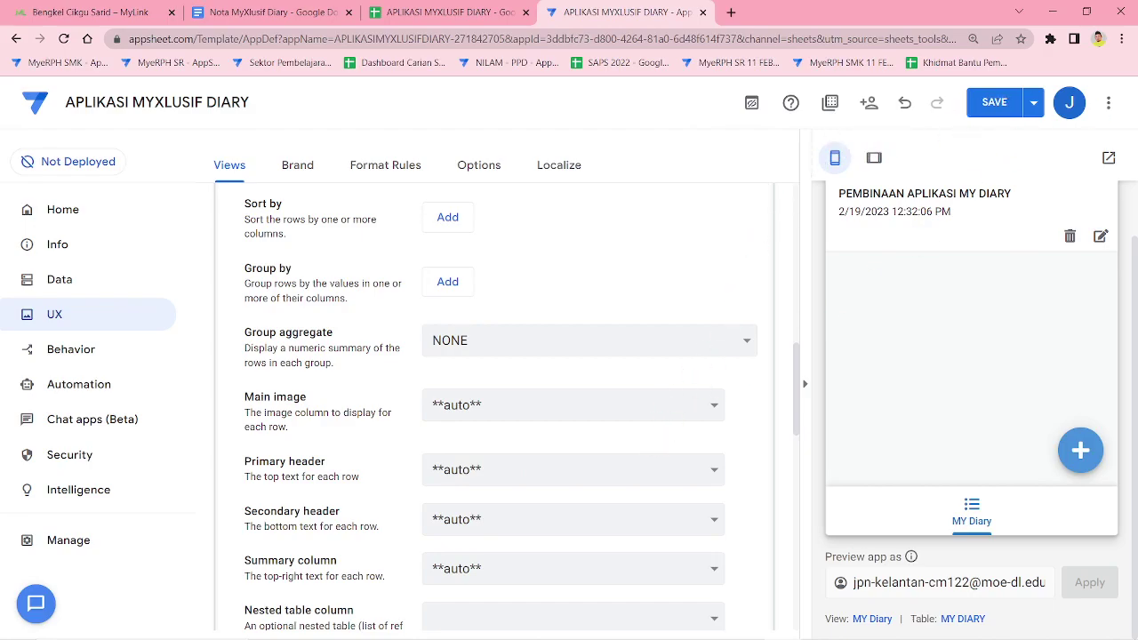
pyautogui.hotkey('ctrl', 's')
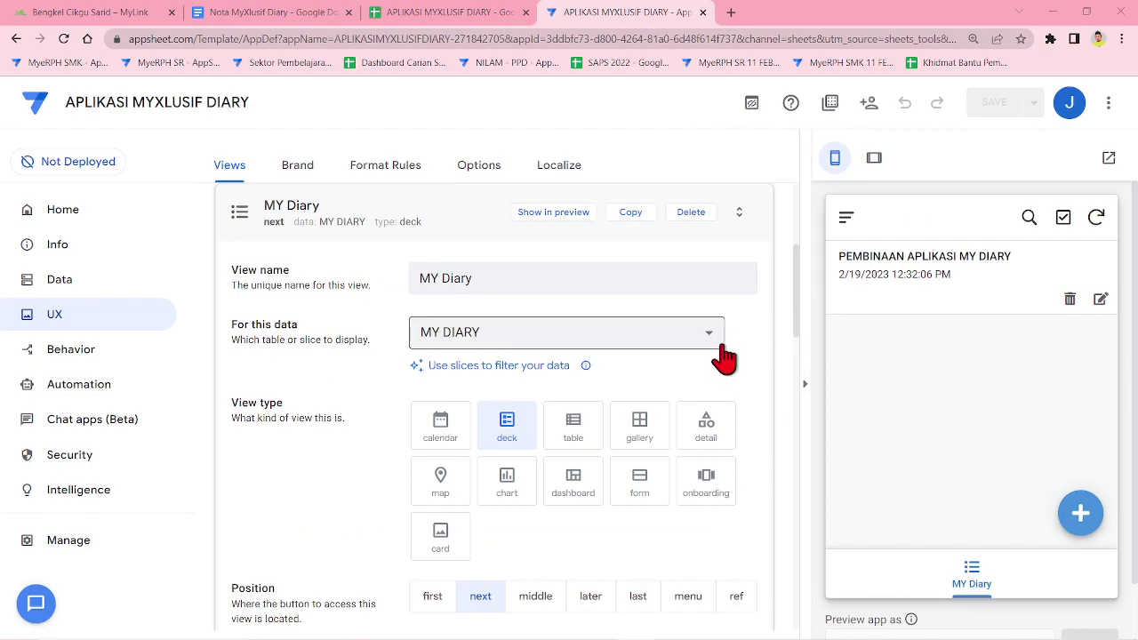
# - Set the MY Diary view's secondary header to TARIKH MULA and its summary column to TARIKH TAMAT
pyautogui.moveTo(798, 298); pyautogui.dragTo(767, 429)
pyautogui.click(560, 402)
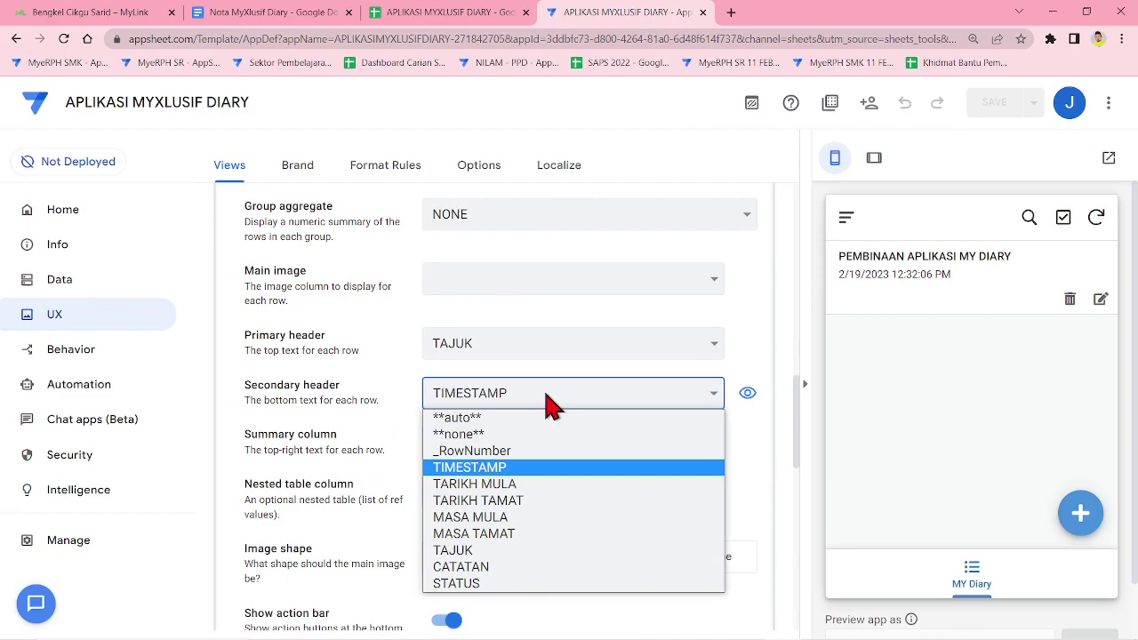
pyautogui.click(506, 485)
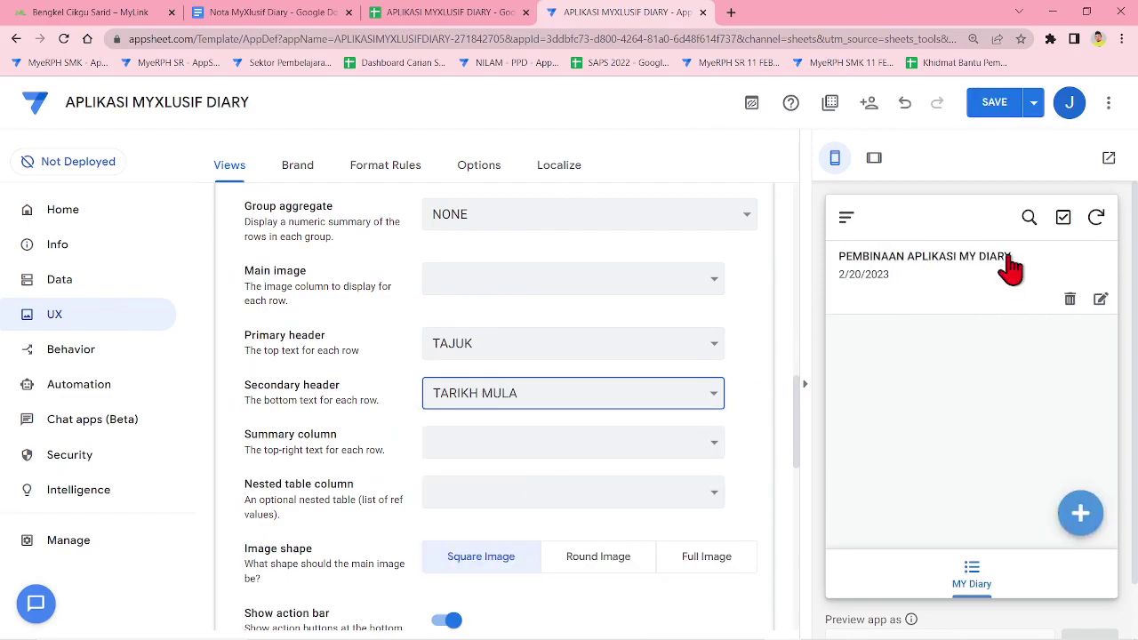
pyautogui.click(522, 453)
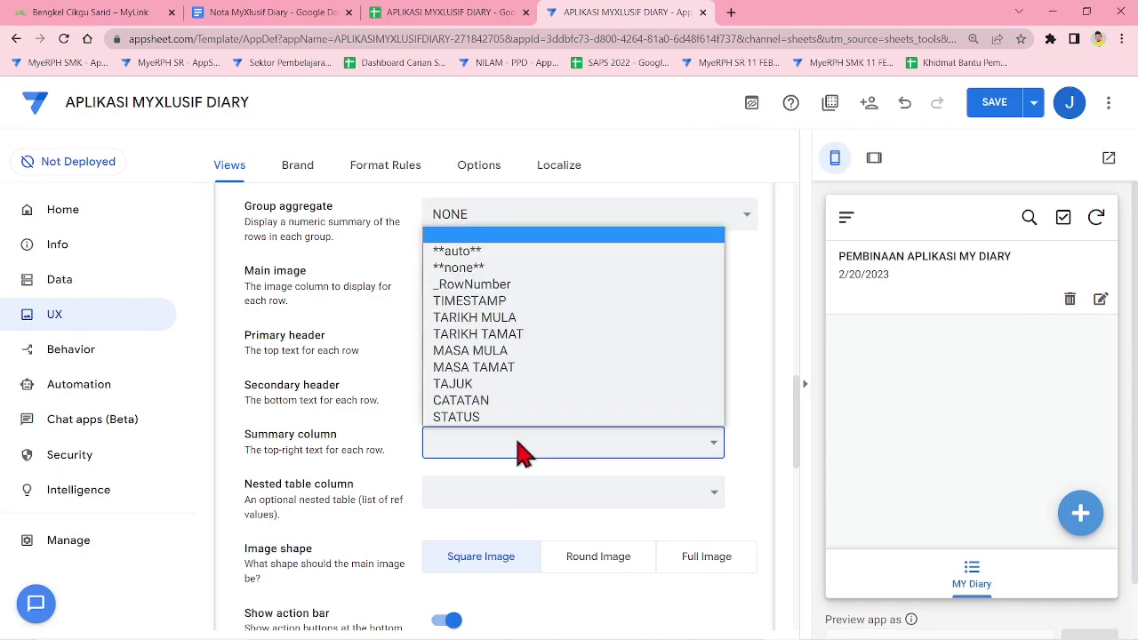
pyautogui.click(534, 335)
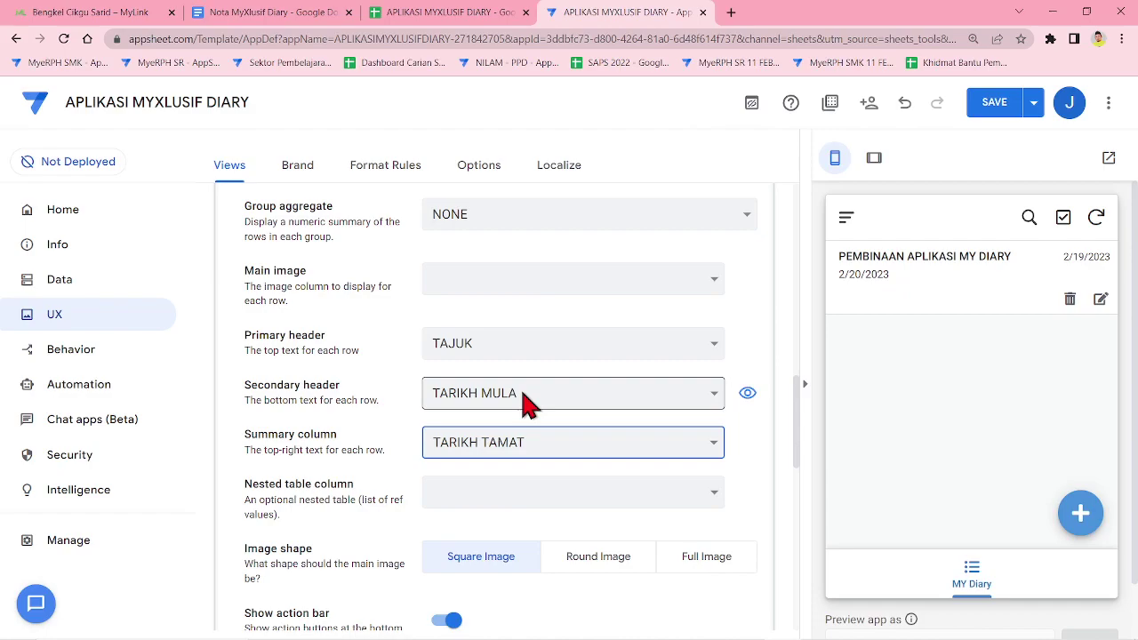
# - Open the PEMBINAAN APLIKASI MY DIARY entry for editing and set its TARIKH MULA to 19/02/2023
pyautogui.click(1100, 299)
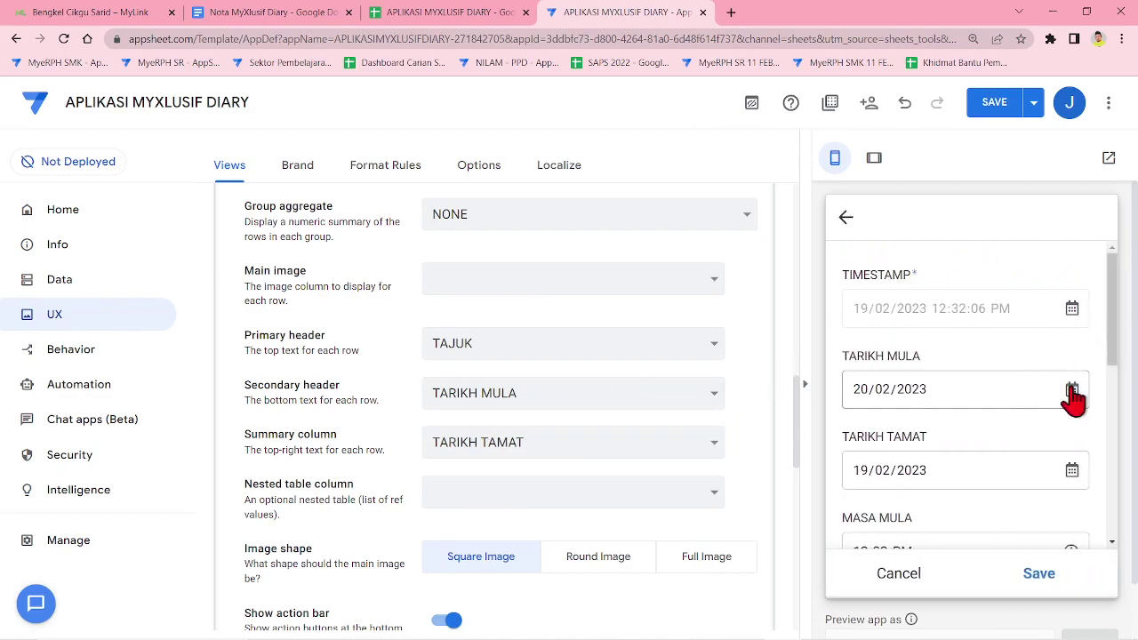
pyautogui.click(1072, 391)
pyautogui.click(862, 547)
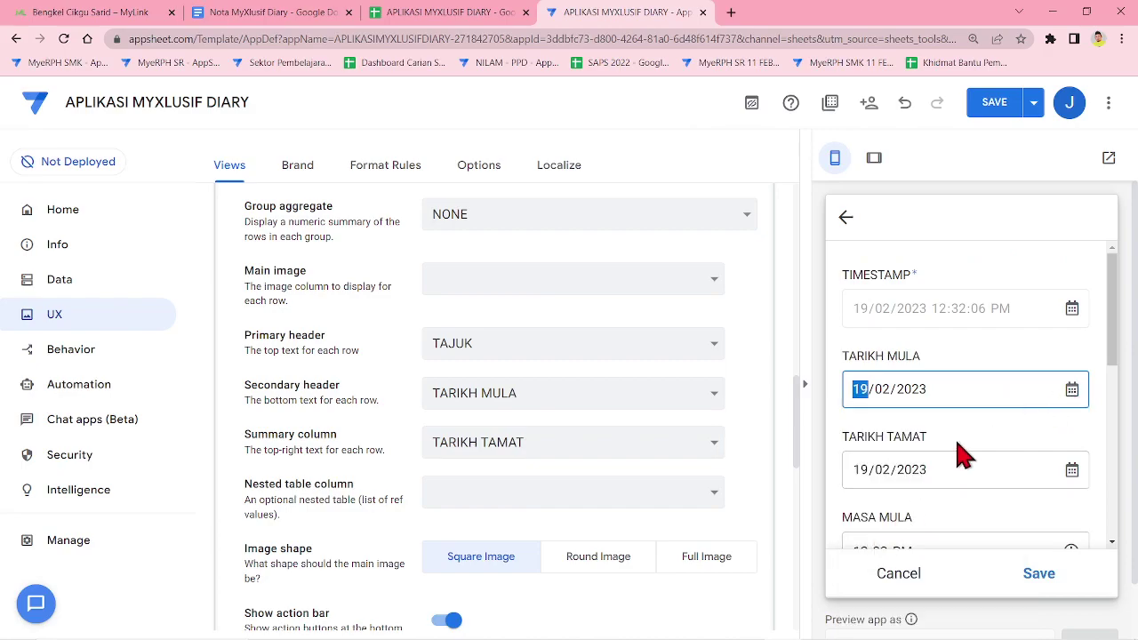
# - Set the entry's TARIKH TAMAT to 20/02/2023 and save the entry
pyautogui.click(1070, 471)
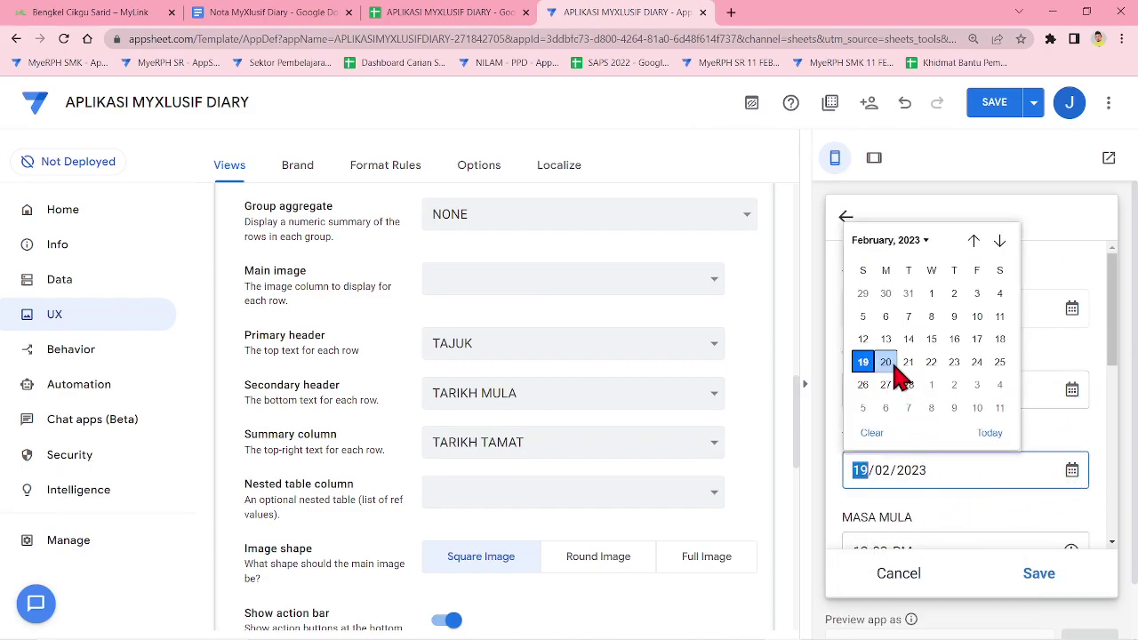
pyautogui.click(893, 364)
pyautogui.click(1031, 573)
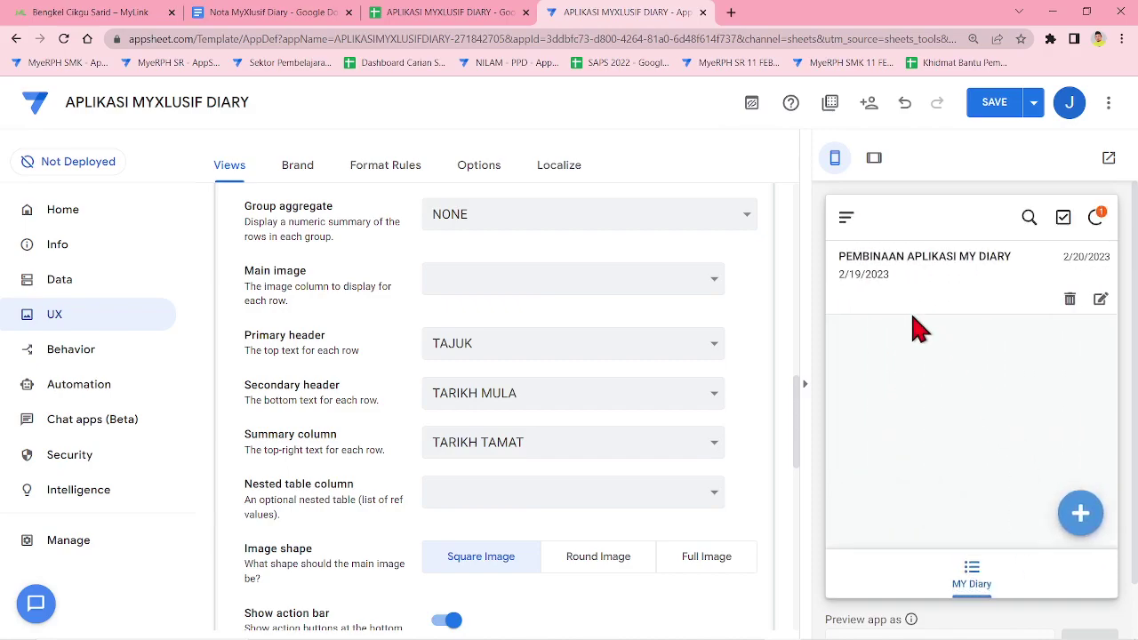
pyautogui.click(971, 572)
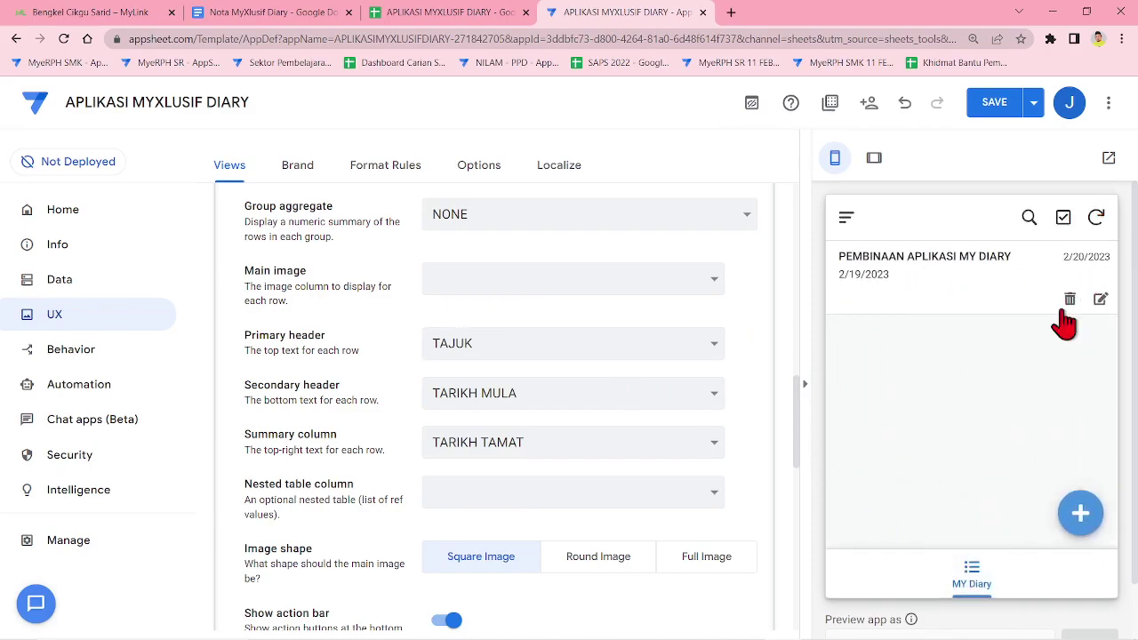
# - Set the MY Diary view's summary column to STATUS and save the app
pyautogui.scroll(5, 246, 264)
pyautogui.scroll(-10, 694, 364)
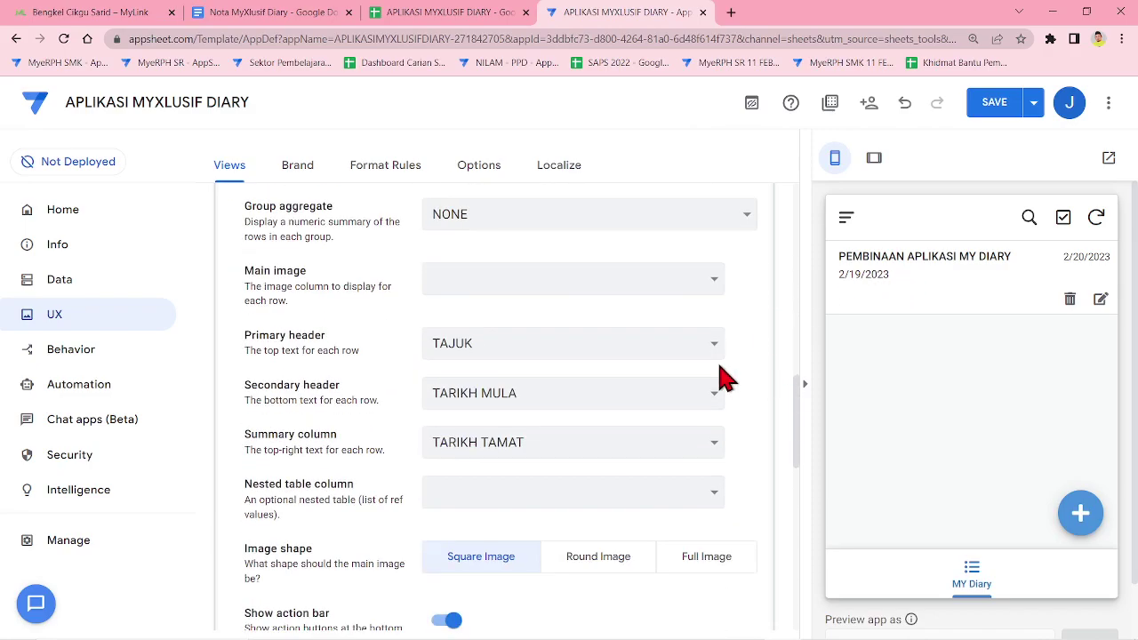
pyautogui.scroll(5, 640, 400)
pyautogui.click(569, 495)
pyautogui.click(560, 498)
pyautogui.click(585, 447)
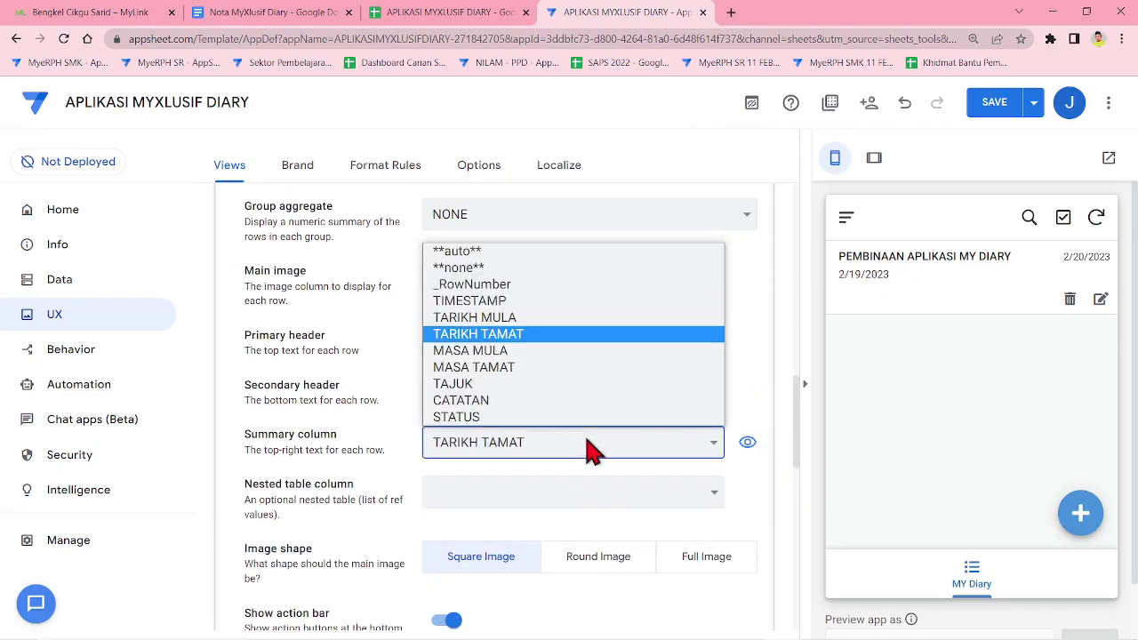
pyautogui.click(527, 418)
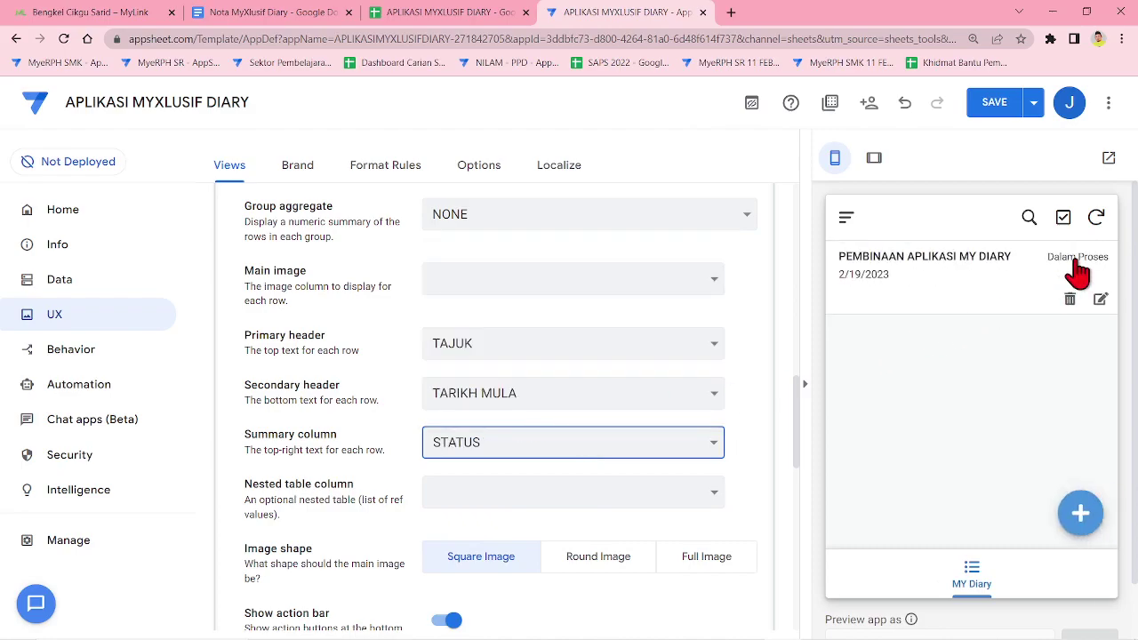
pyautogui.click(993, 101)
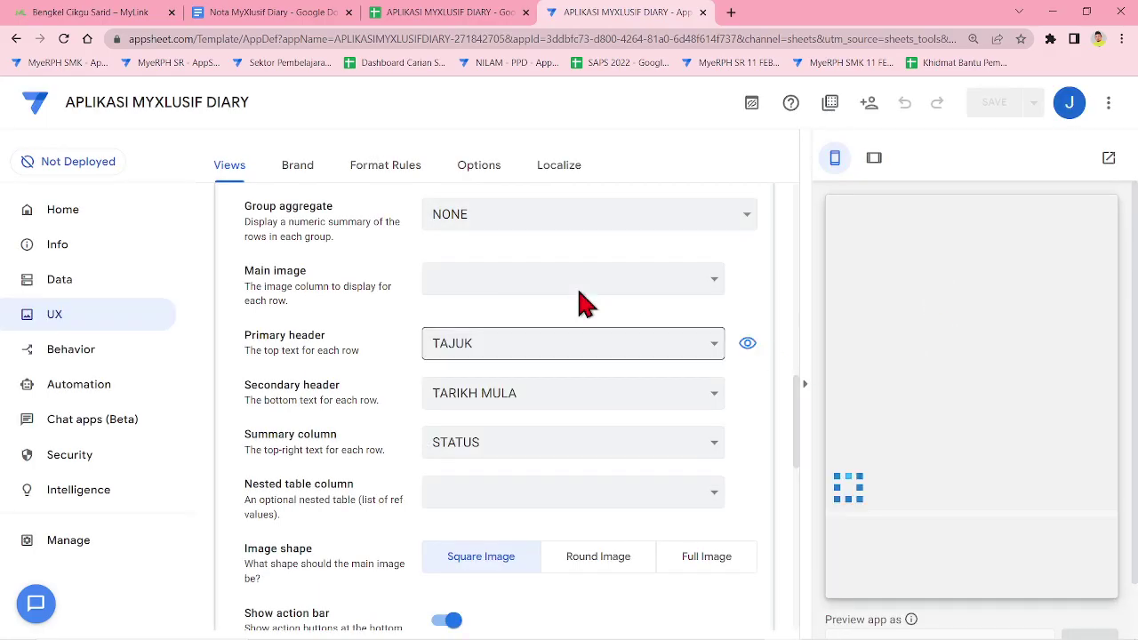
# - Collapse the MY Diary view's settings and create a new view in the app
pyautogui.scroll(10, 305, 293)
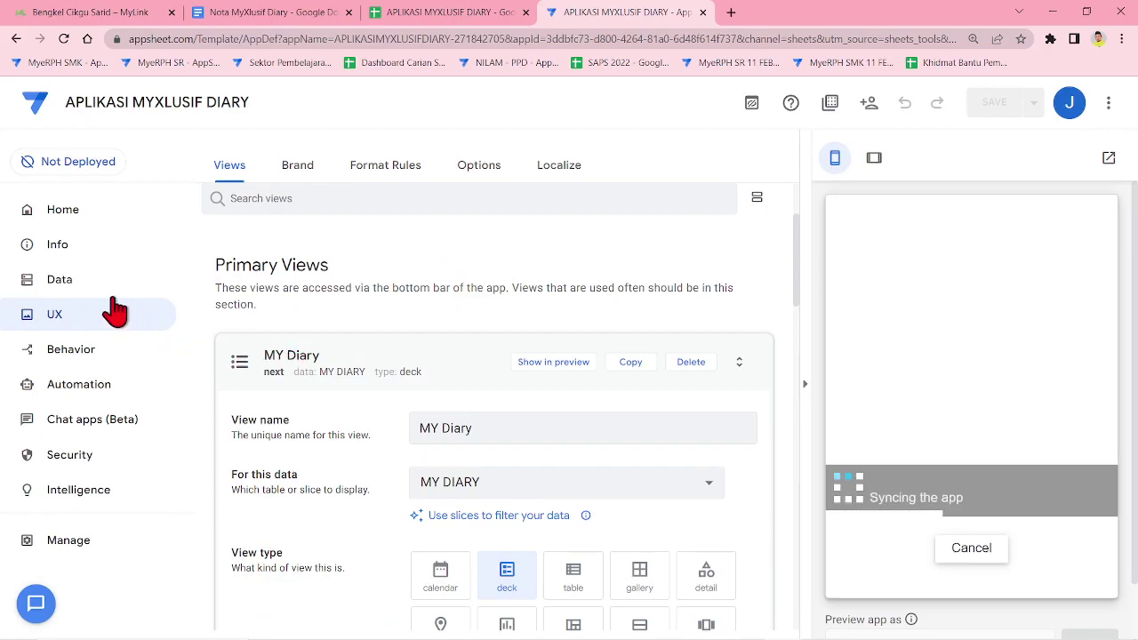
pyautogui.click(286, 372)
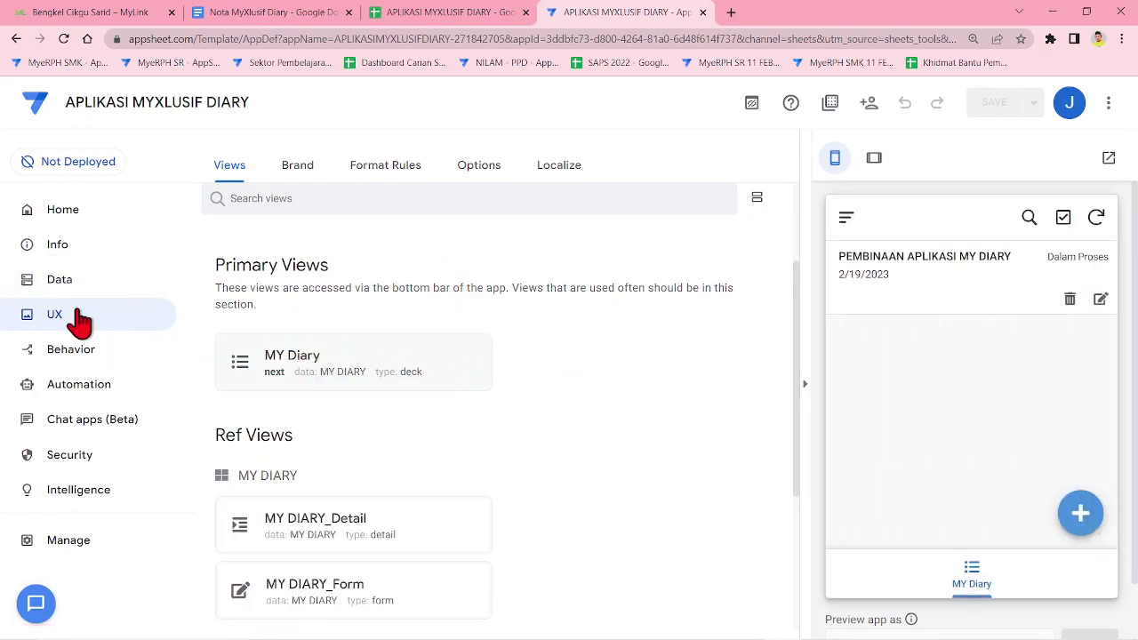
pyautogui.scroll(2, 287, 330)
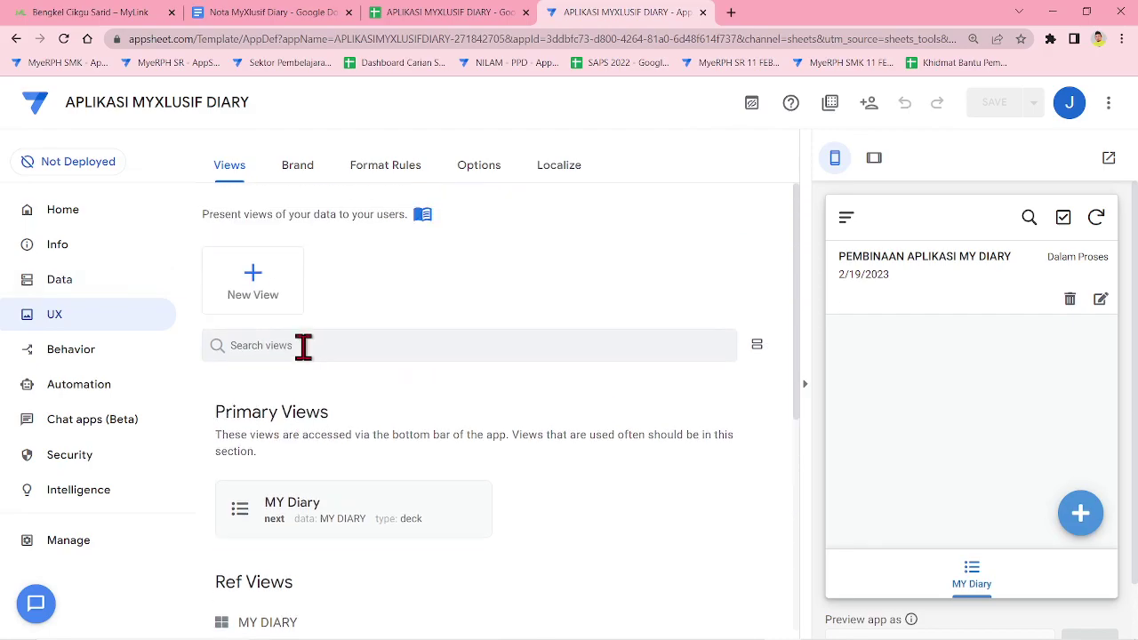
pyautogui.click(272, 297)
pyautogui.click(330, 490)
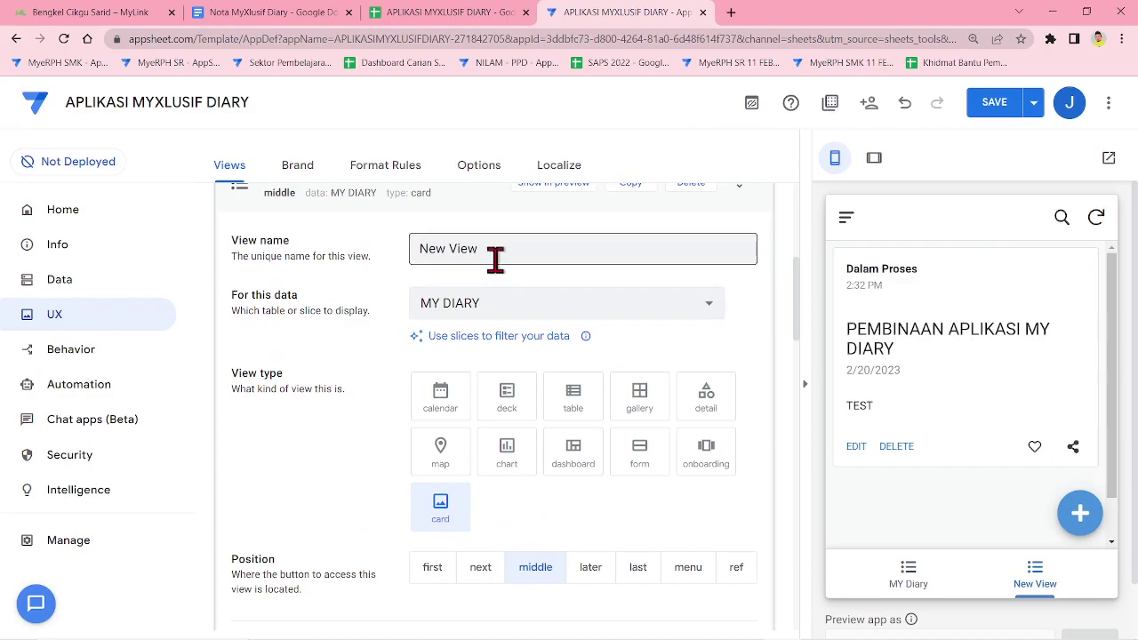
# - Name the new view MY Document
pyautogui.scroll(4, 338, 302)
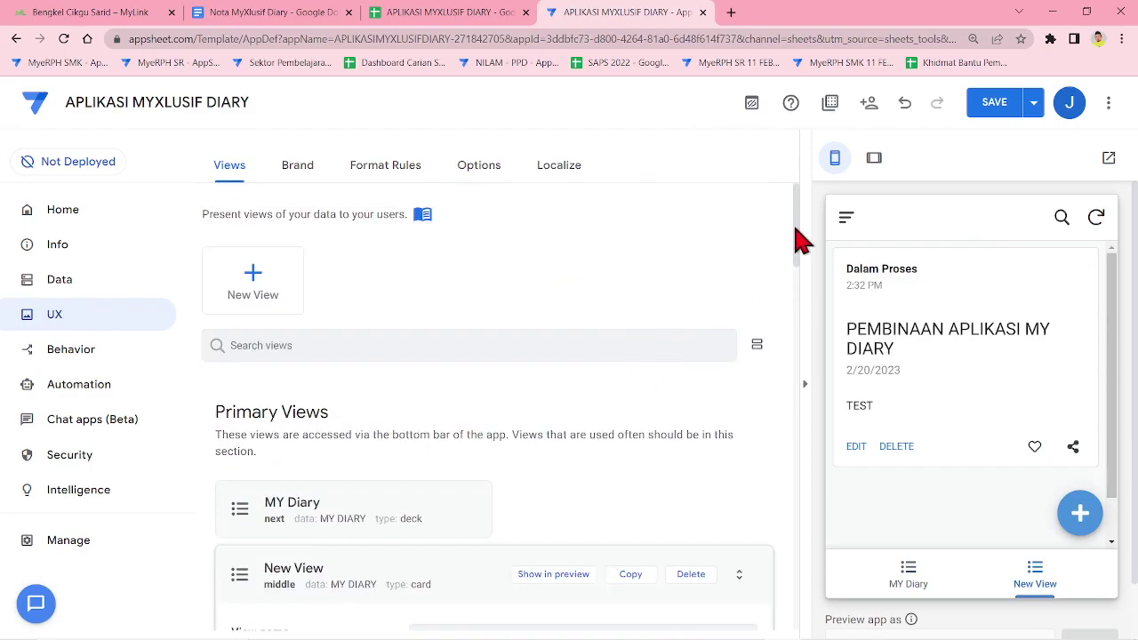
pyautogui.scroll(-2, 797, 240)
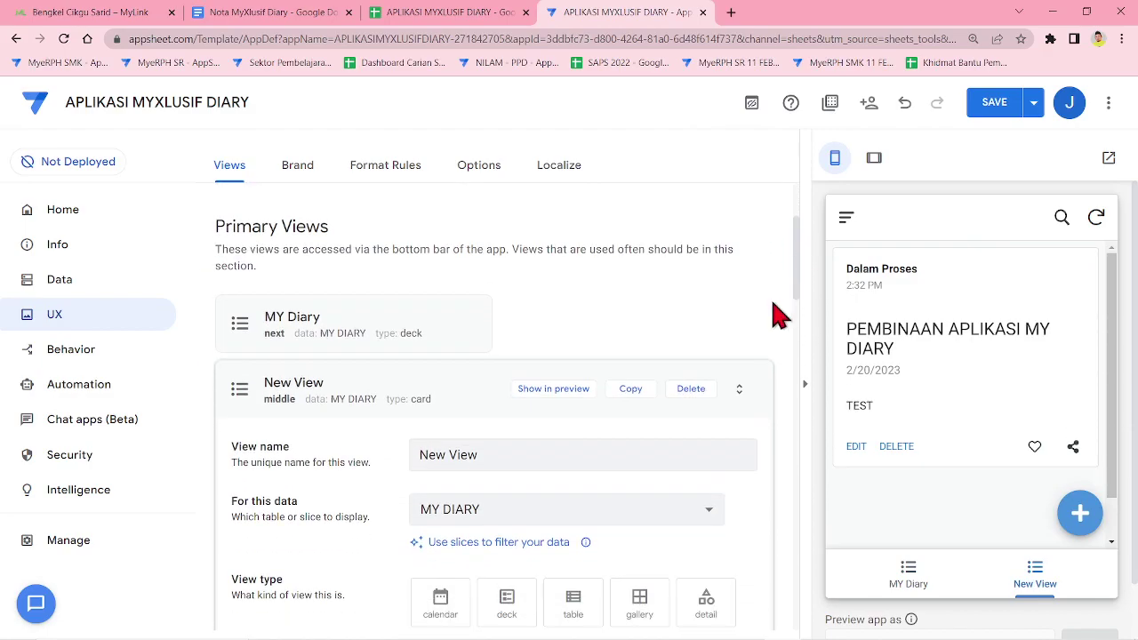
pyautogui.scroll(-2, 610, 343)
pyautogui.scroll(4, 515, 310)
pyautogui.scroll(-4, 533, 381)
pyautogui.moveTo(481, 250); pyautogui.dragTo(442, 250)
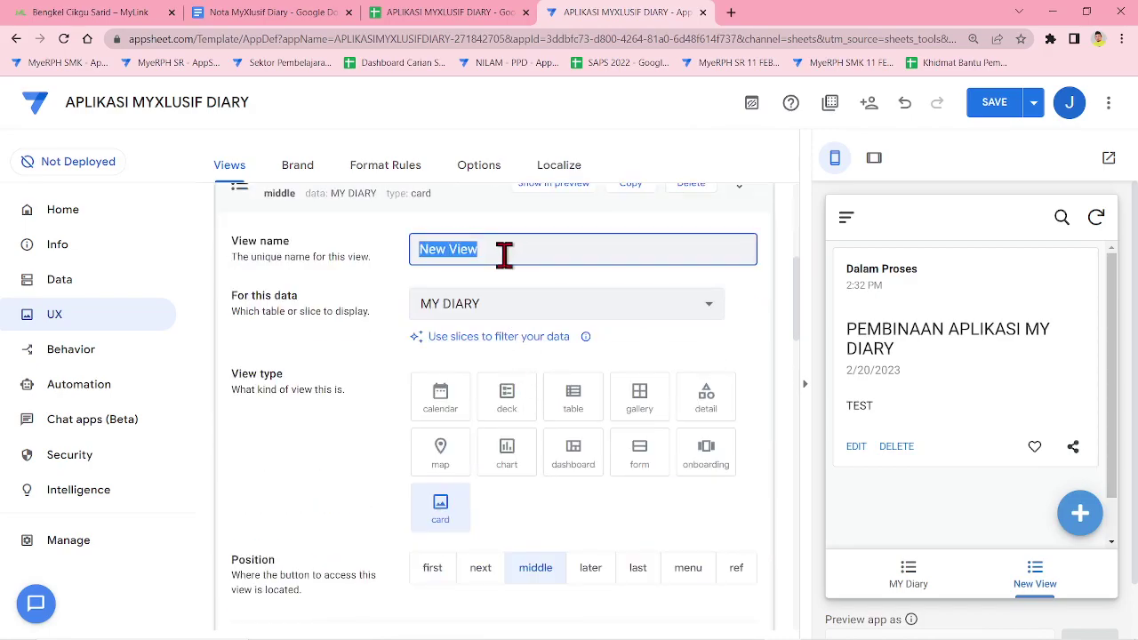
pyautogui.write('M')
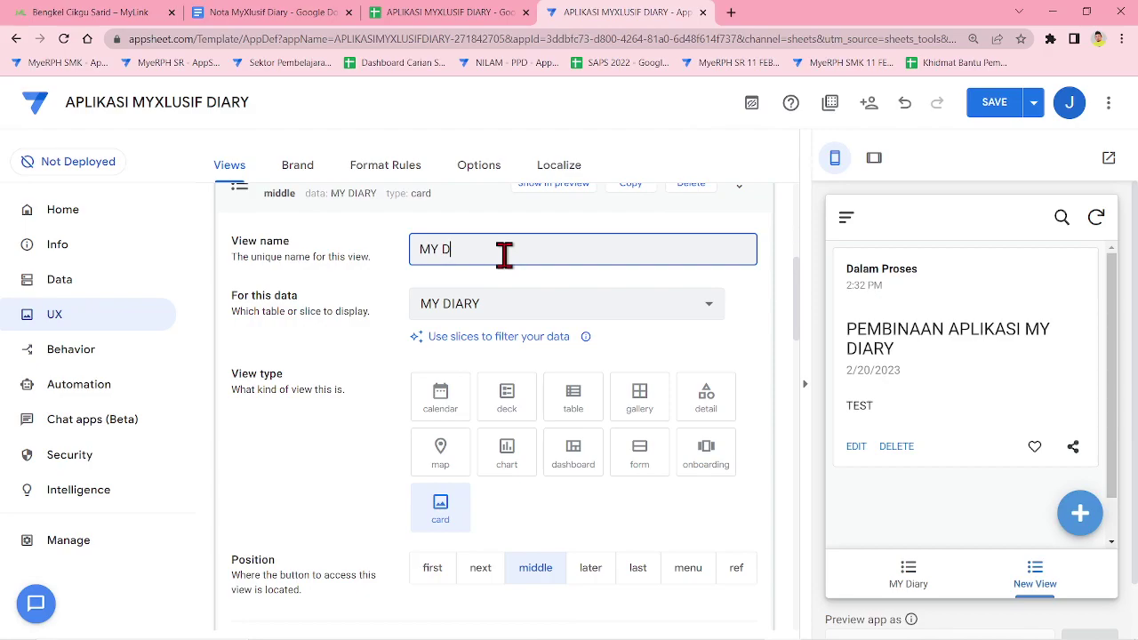
pyautogui.write('Y D')
pyautogui.press('capslock')
pyautogui.write('ocument')
# - Base the MY Document view on the MY DOCUMENT table and make it a deck view
pyautogui.click(505, 305)
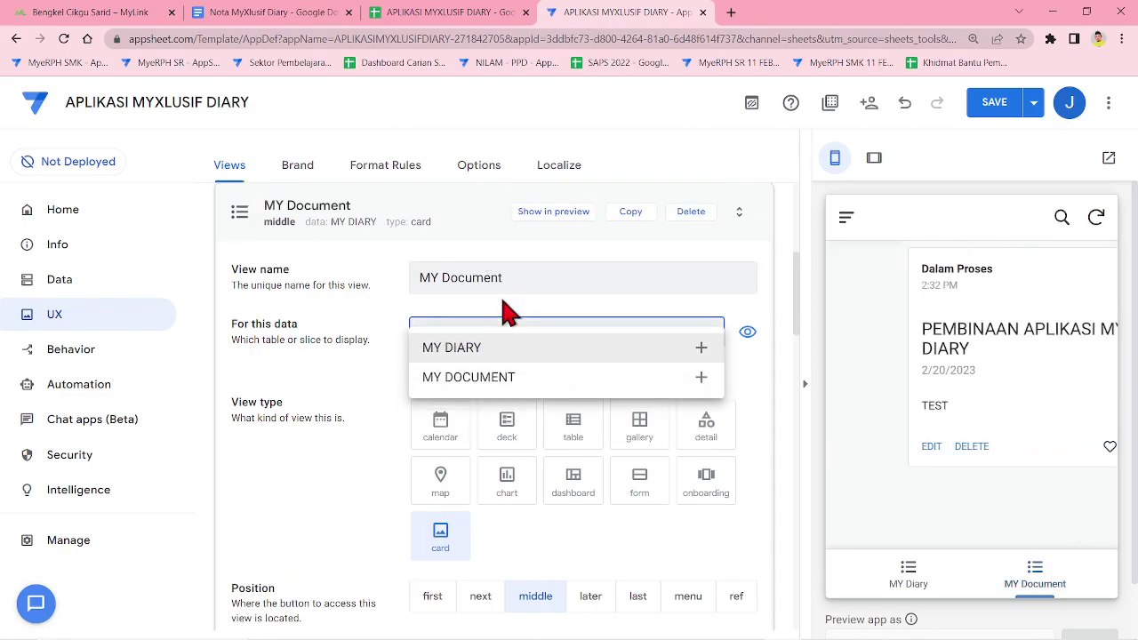
pyautogui.click(481, 378)
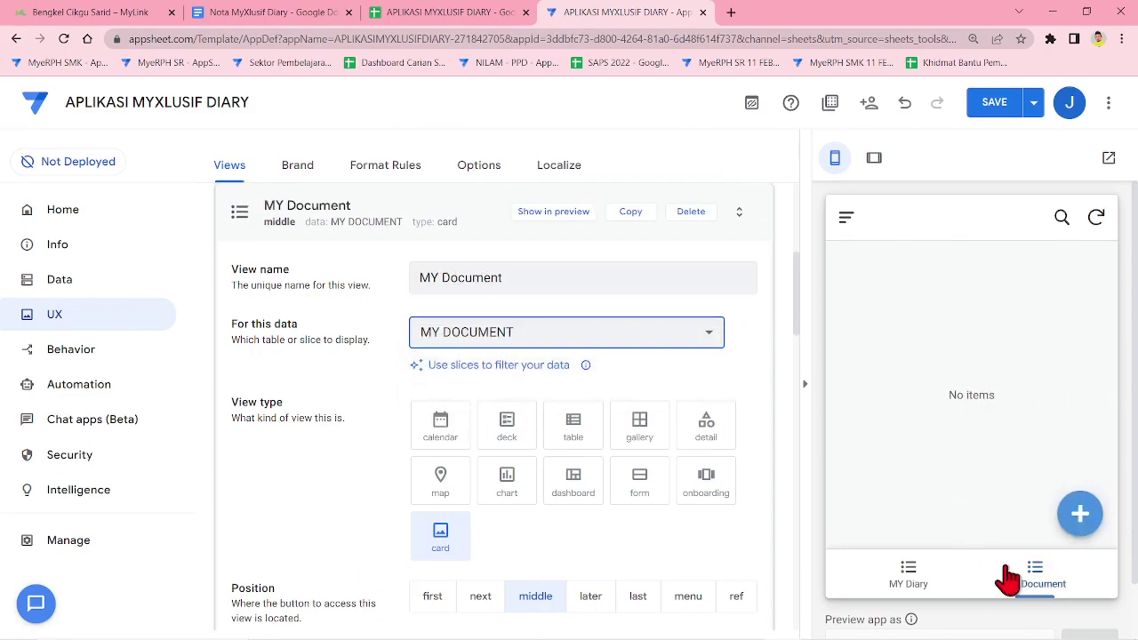
pyautogui.click(515, 430)
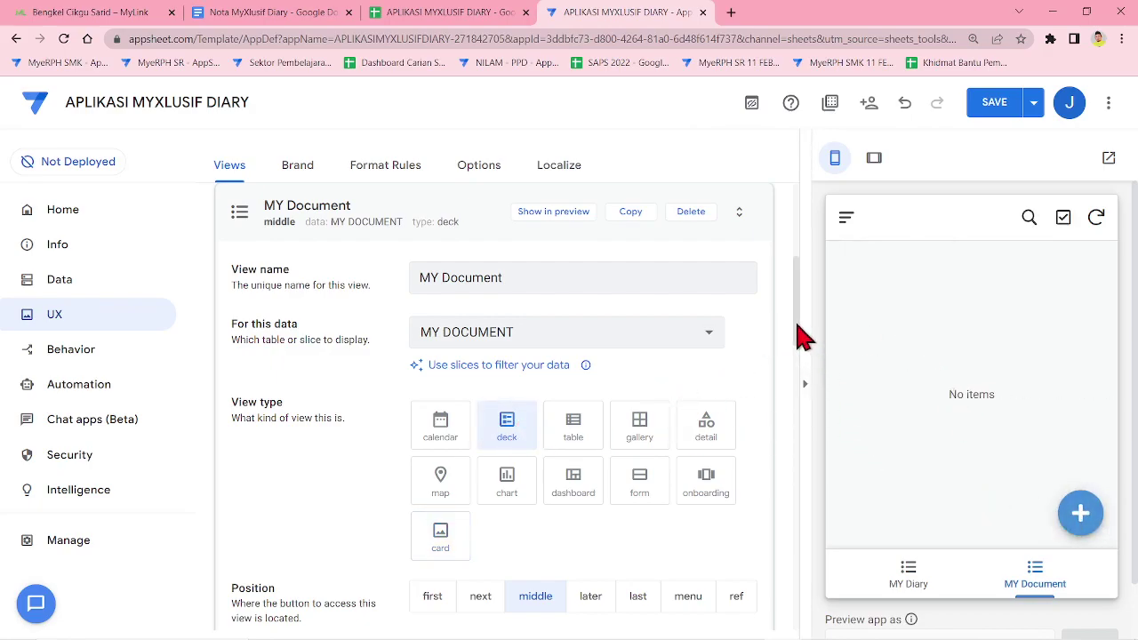
# - Set the MY Document view's primary header to TAJUK and its secondary header to JENIS
pyautogui.moveTo(797, 322); pyautogui.dragTo(724, 480)
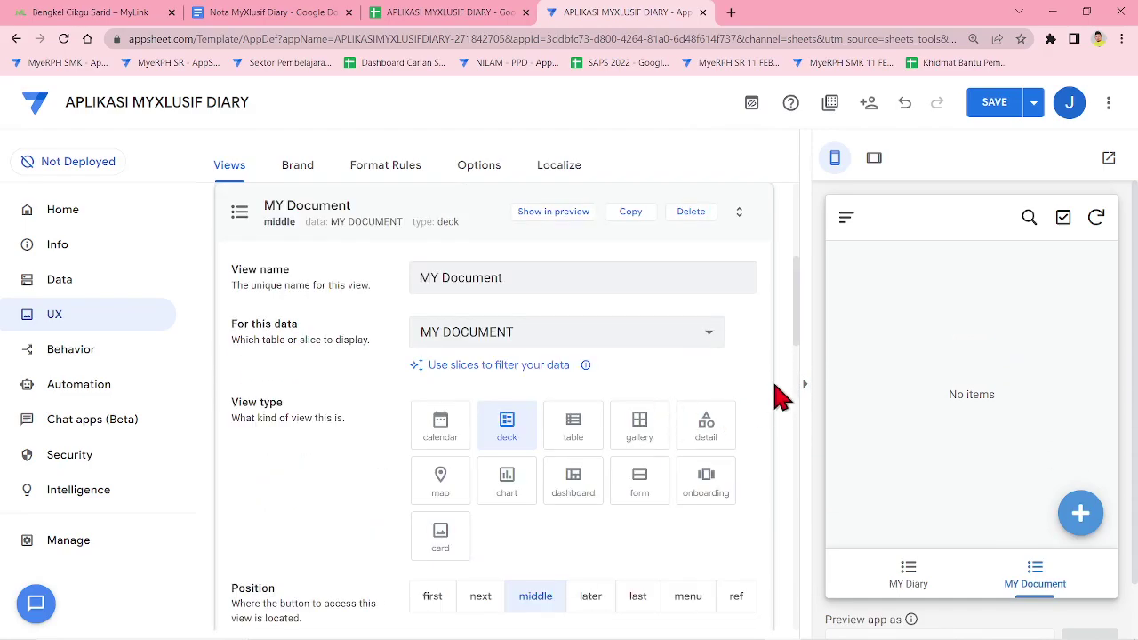
pyautogui.moveTo(796, 338); pyautogui.dragTo(798, 388)
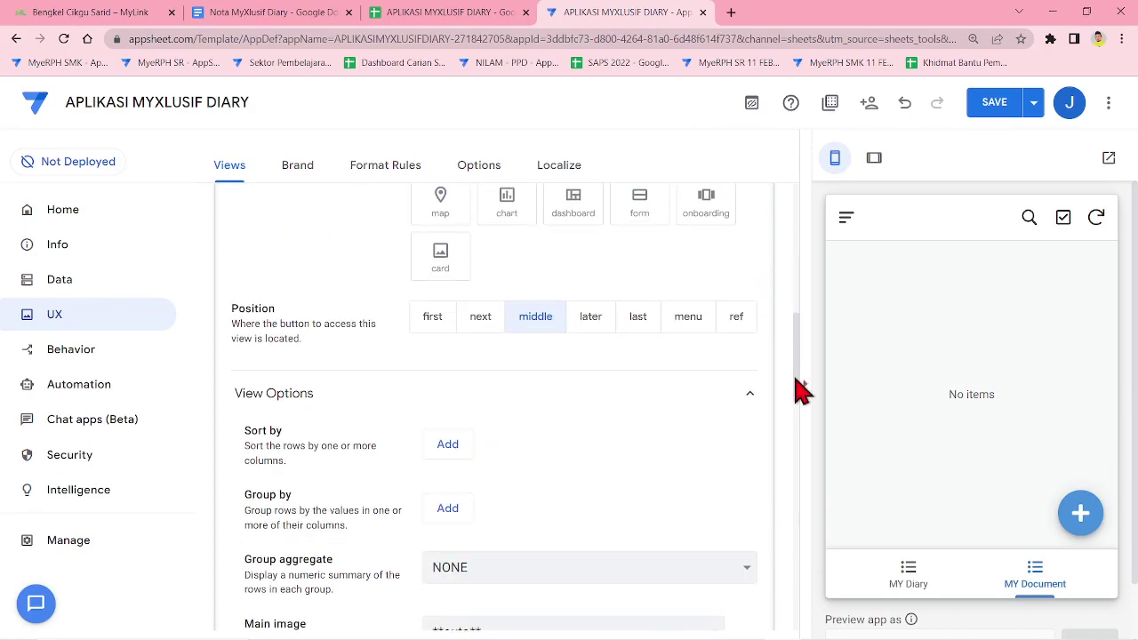
pyautogui.scroll(-4, 587, 406)
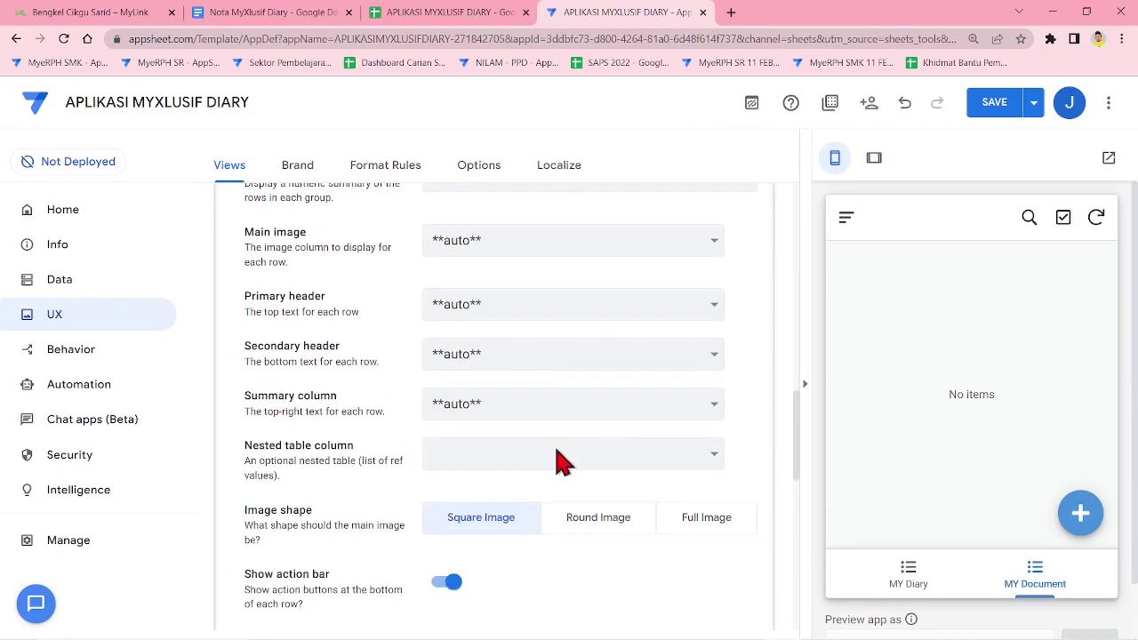
pyautogui.click(538, 324)
pyautogui.click(508, 397)
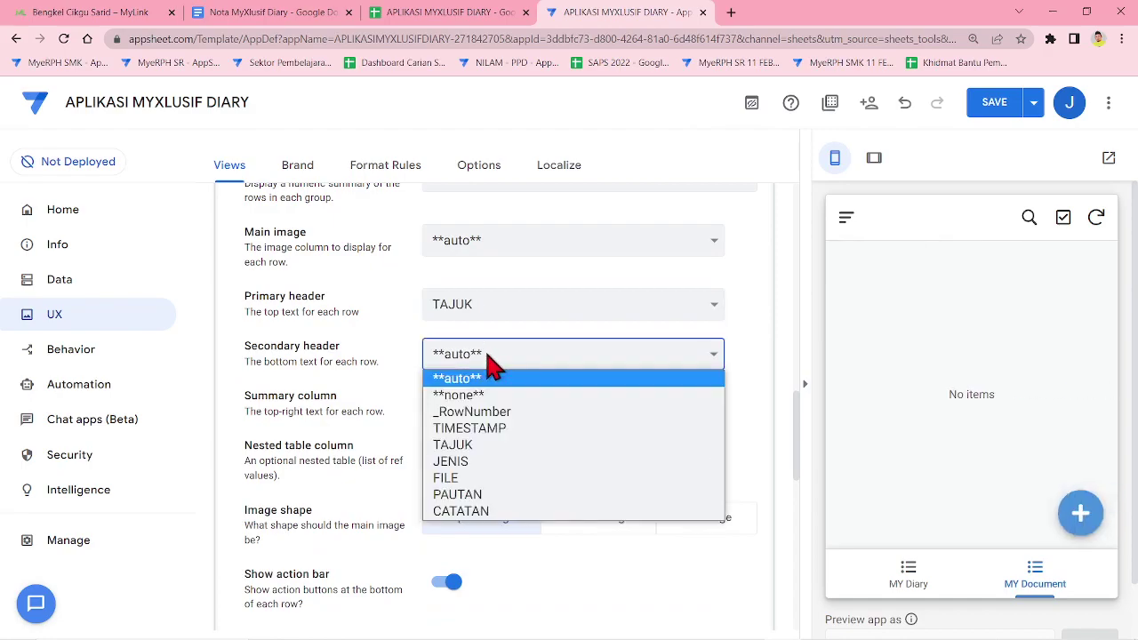
pyautogui.click(466, 461)
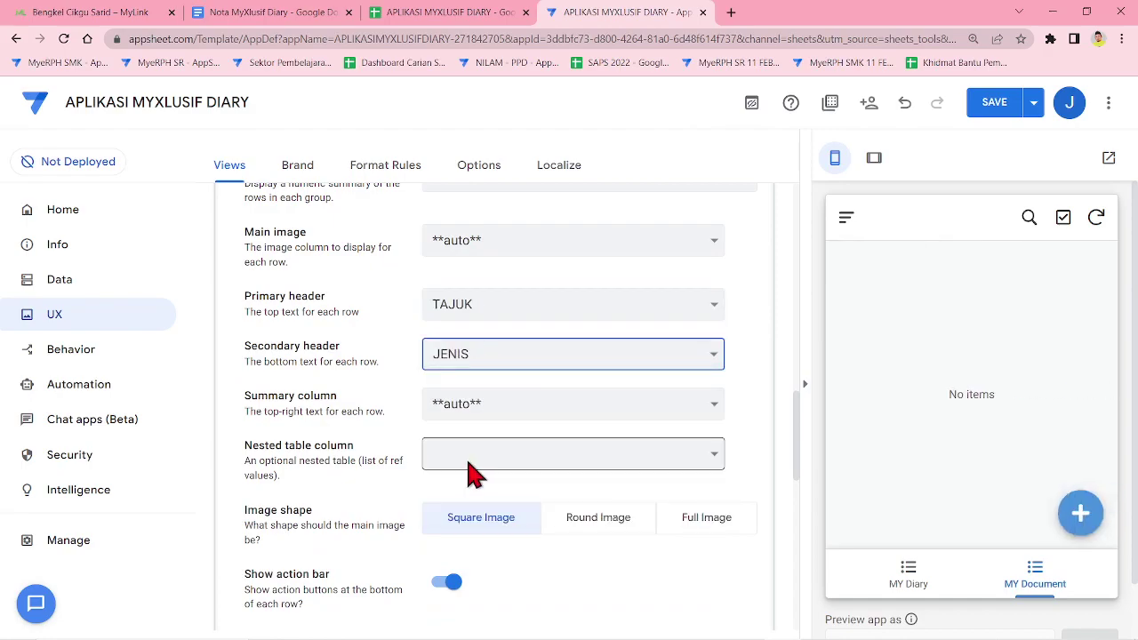
# - Try FILE as the MY Document view's summary column and set it back to **auto**
pyautogui.click(501, 414)
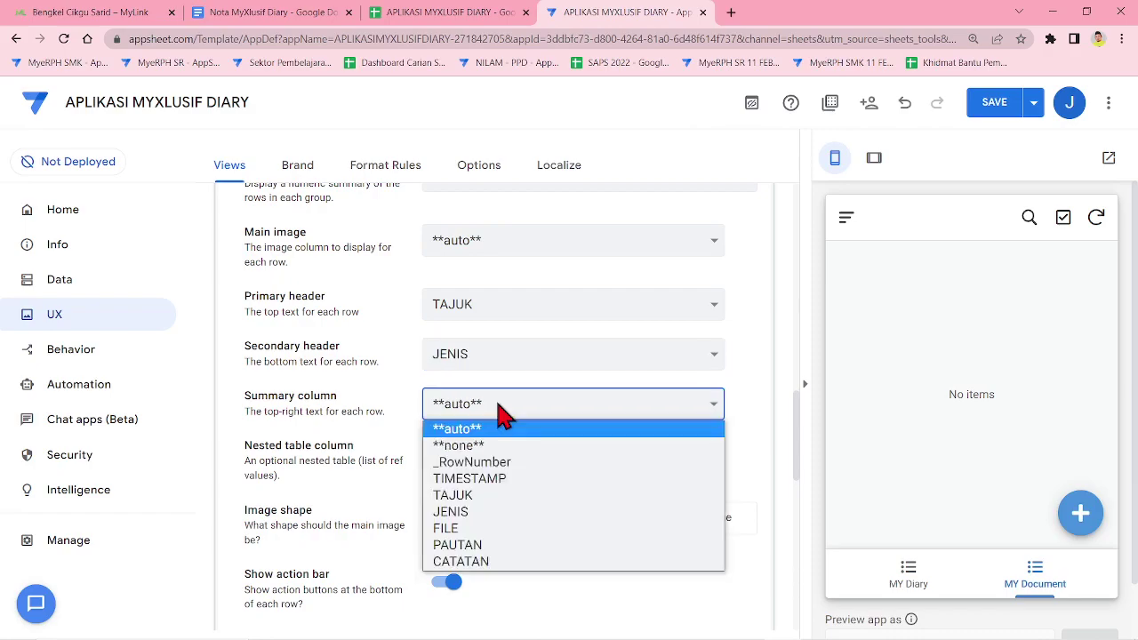
pyautogui.click(478, 530)
pyautogui.click(482, 458)
pyautogui.click(482, 460)
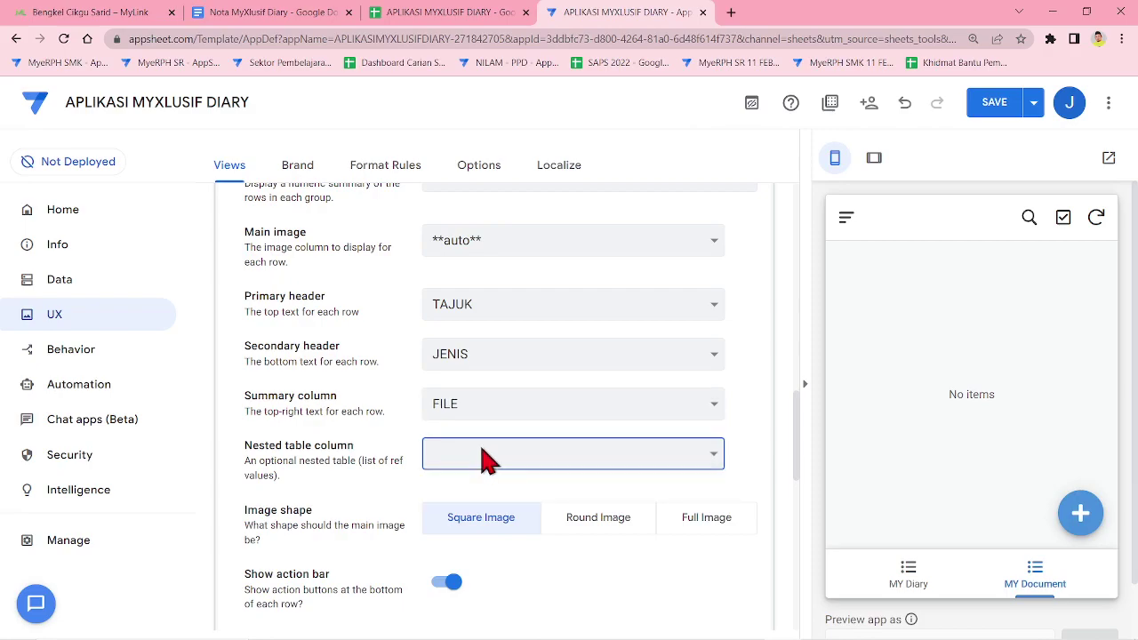
pyautogui.click(678, 414)
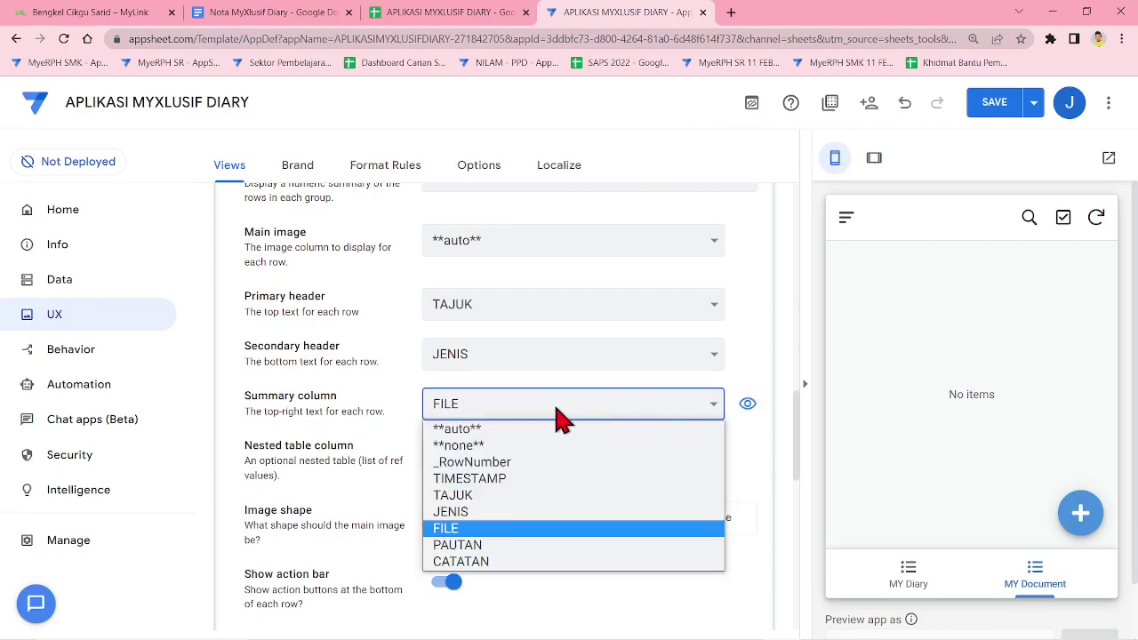
pyautogui.click(492, 430)
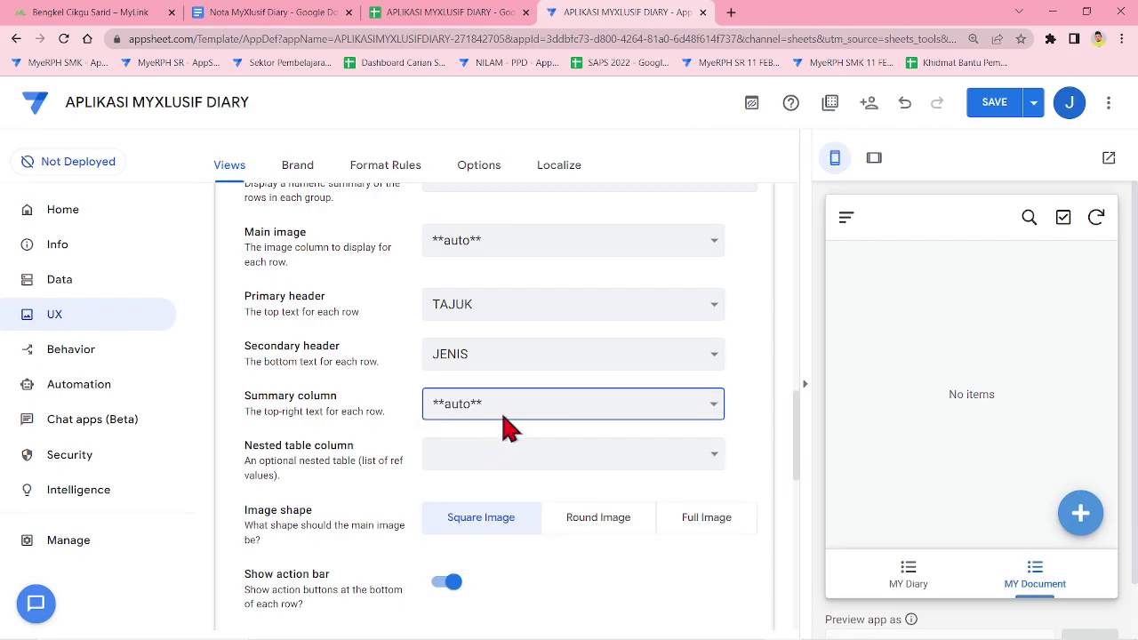
# - Start a new MY Document entry with TAJUK NOTA APLIKASI MYXLUSIF DIARY and JENIS set to Pautan
pyautogui.click(1074, 521)
pyautogui.click(917, 386)
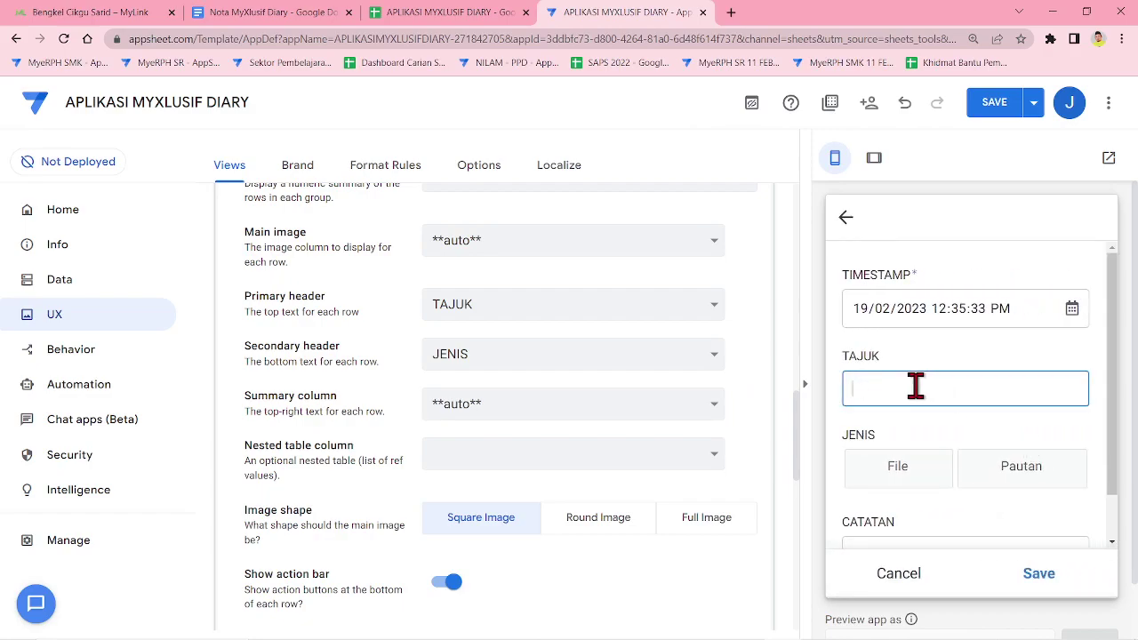
pyautogui.press('capslock')
pyautogui.write('NOTA APLIKASI MYXLUSIF DIARY')
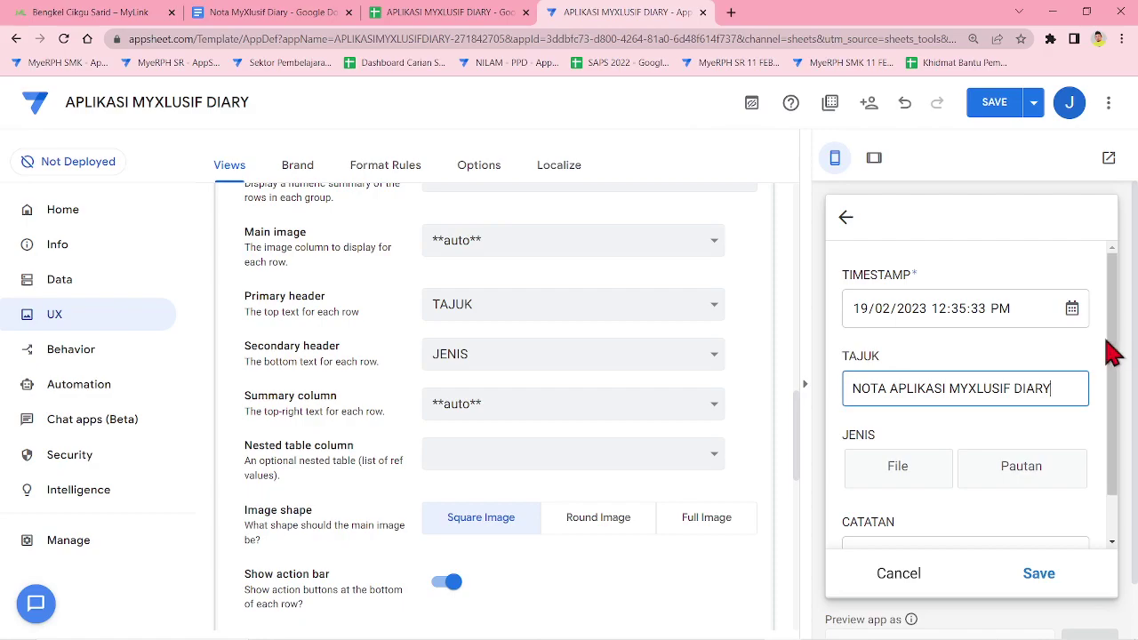
pyautogui.moveTo(1110, 362); pyautogui.dragTo(1112, 408)
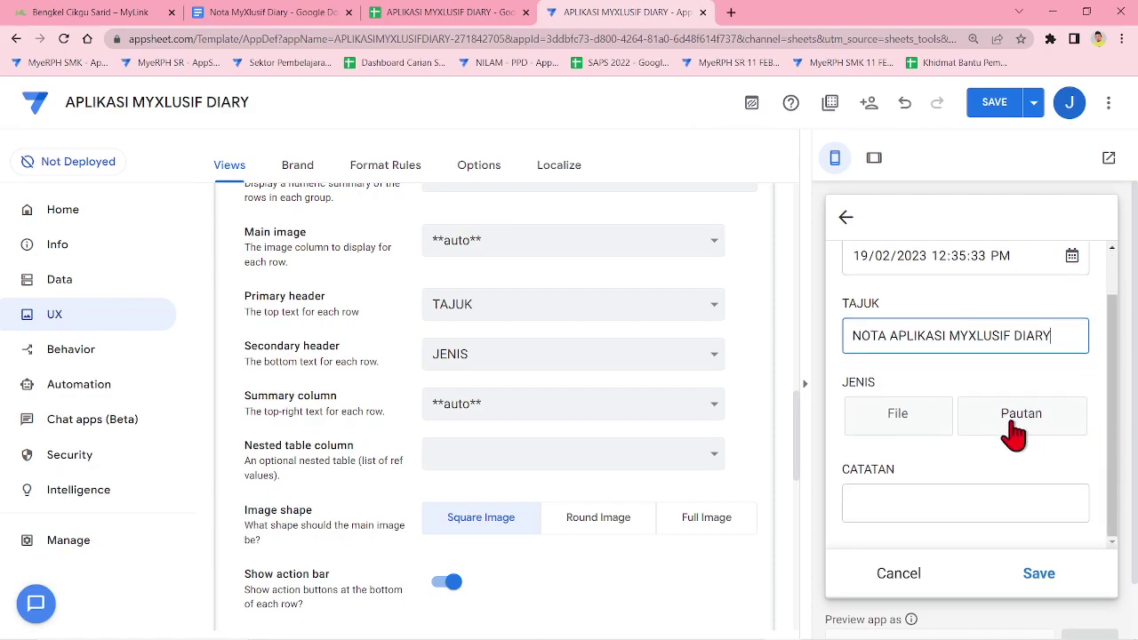
pyautogui.click(924, 420)
pyautogui.click(1022, 422)
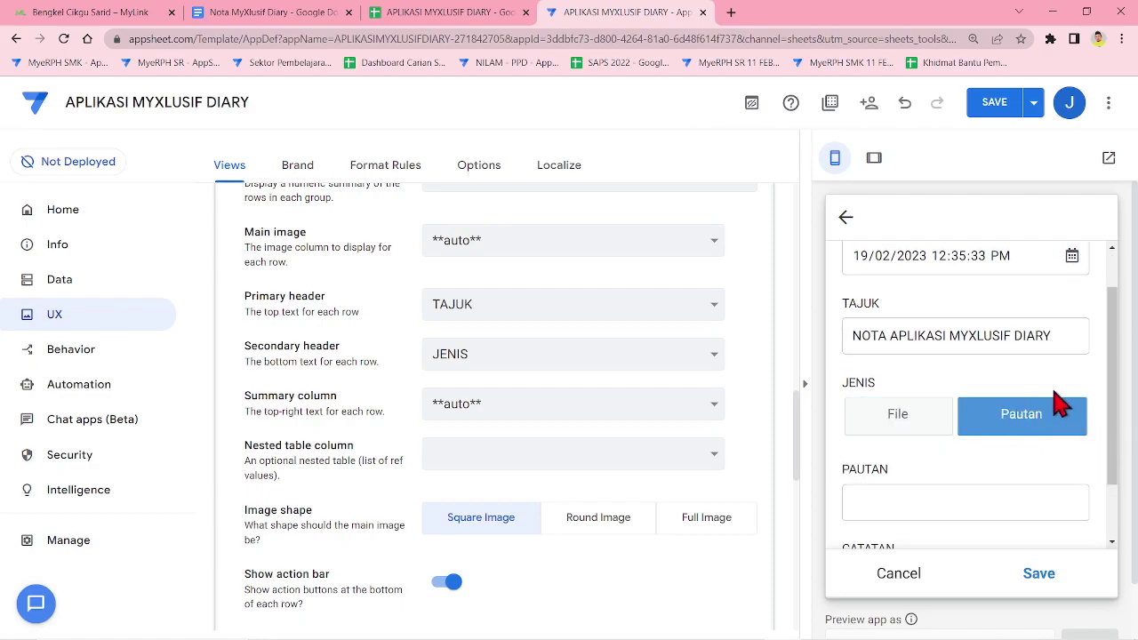
pyautogui.click(914, 492)
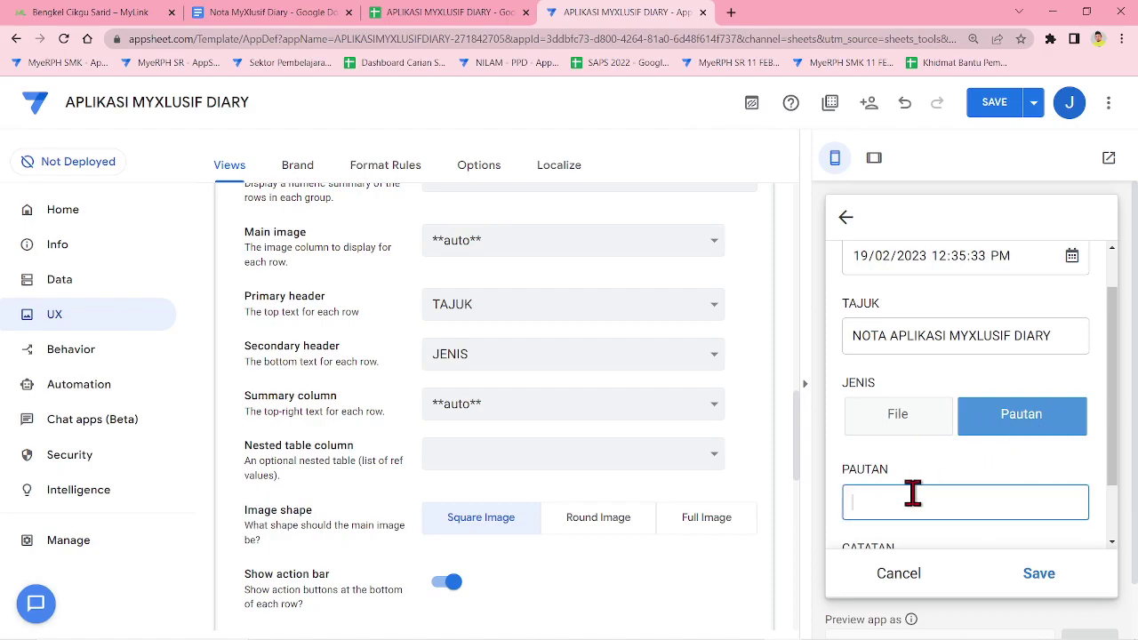
# - Change the PAUTAN column's type to Url in the MY DOCUMENT table
pyautogui.click(55, 286)
pyautogui.click(592, 439)
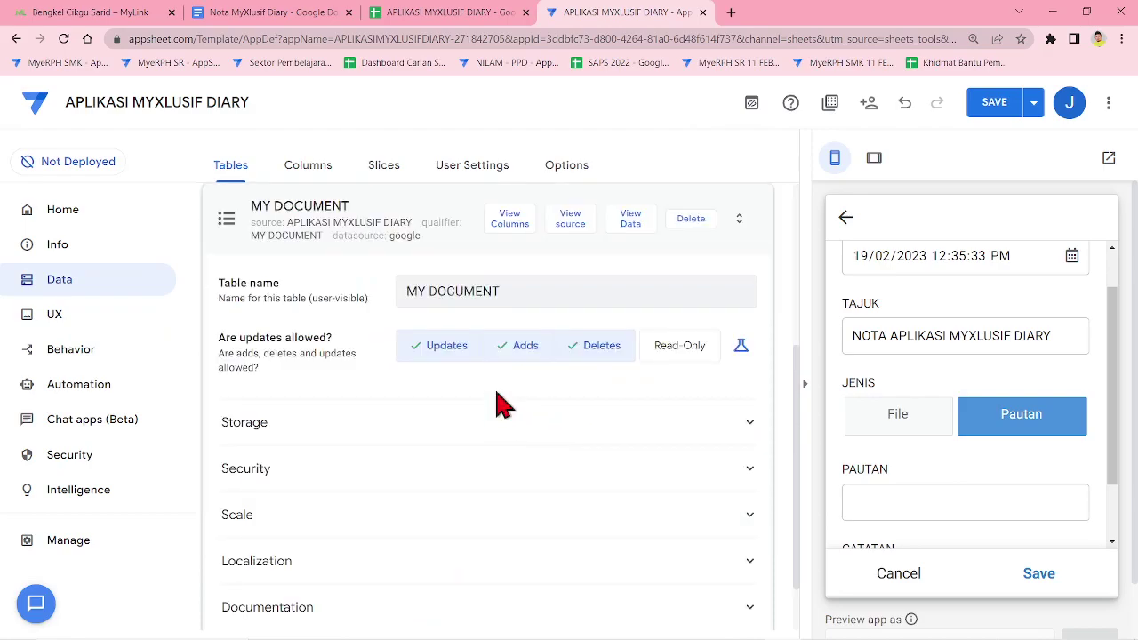
pyautogui.click(510, 223)
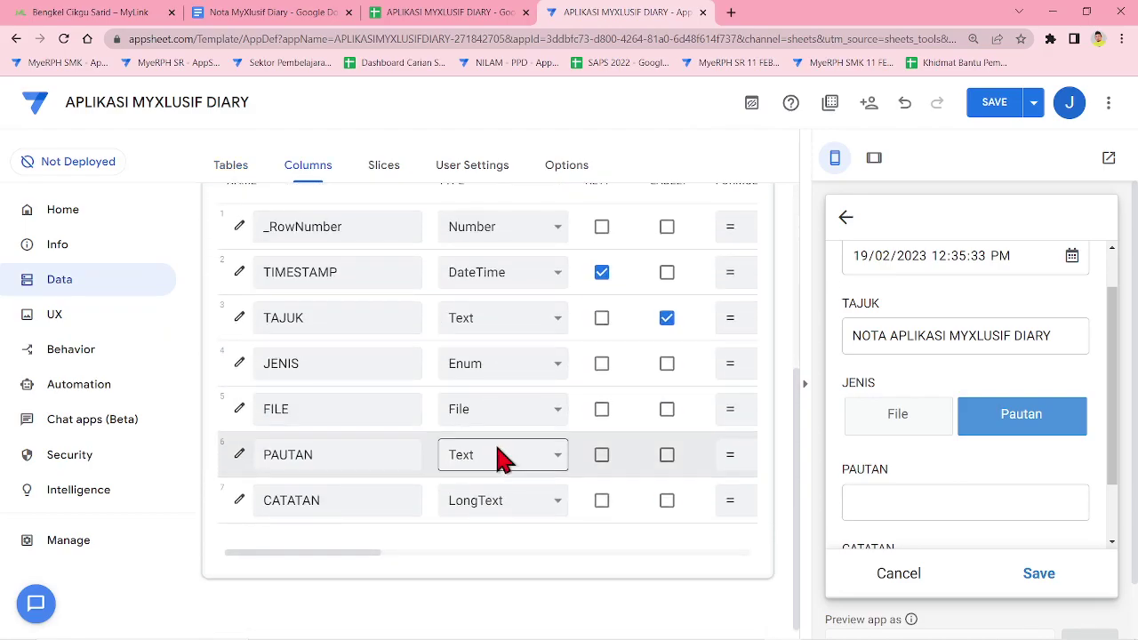
pyautogui.click(516, 463)
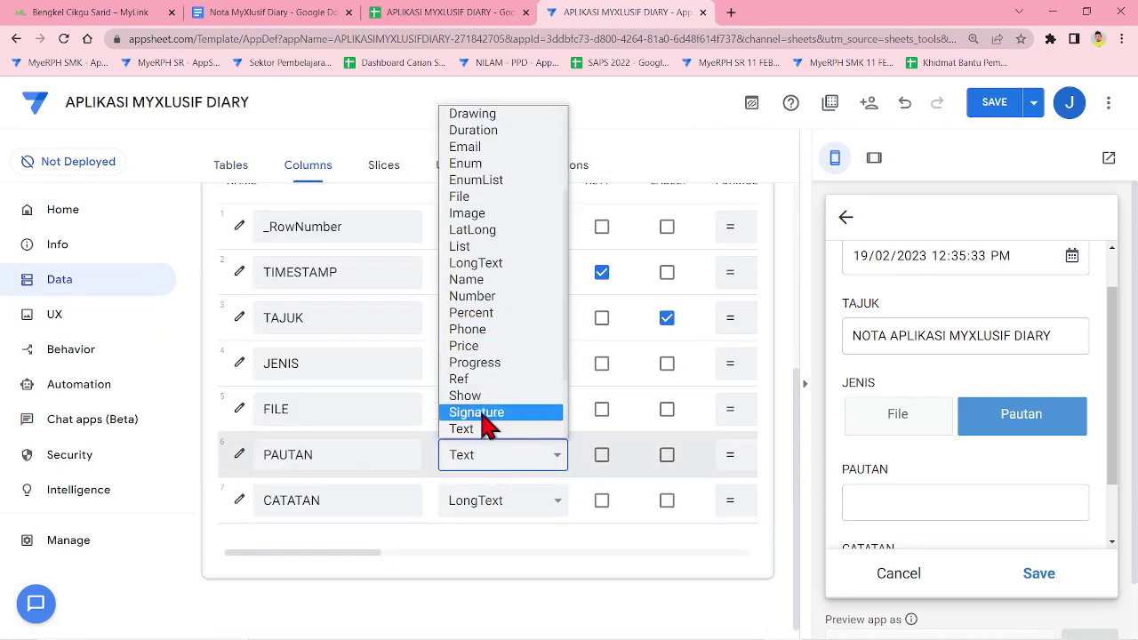
pyautogui.scroll(-3, 480, 364)
pyautogui.click(483, 380)
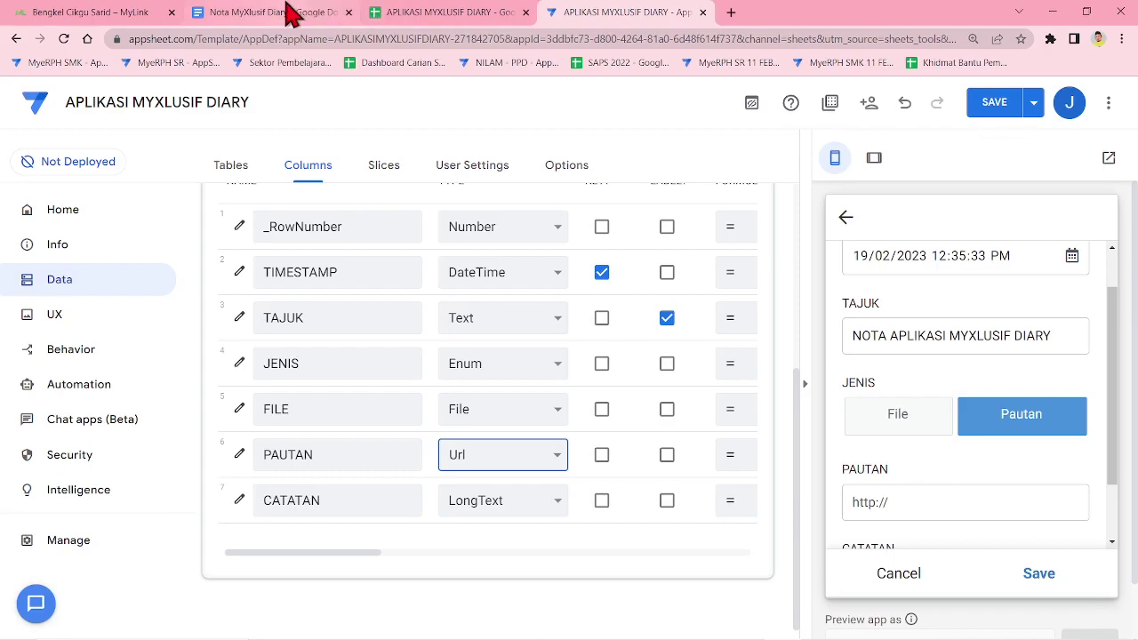
# - Switch to the Nota MyXlusif Diary document in Google Docs and copy its sharing link
pyautogui.click(287, 12)
pyautogui.click(1034, 111)
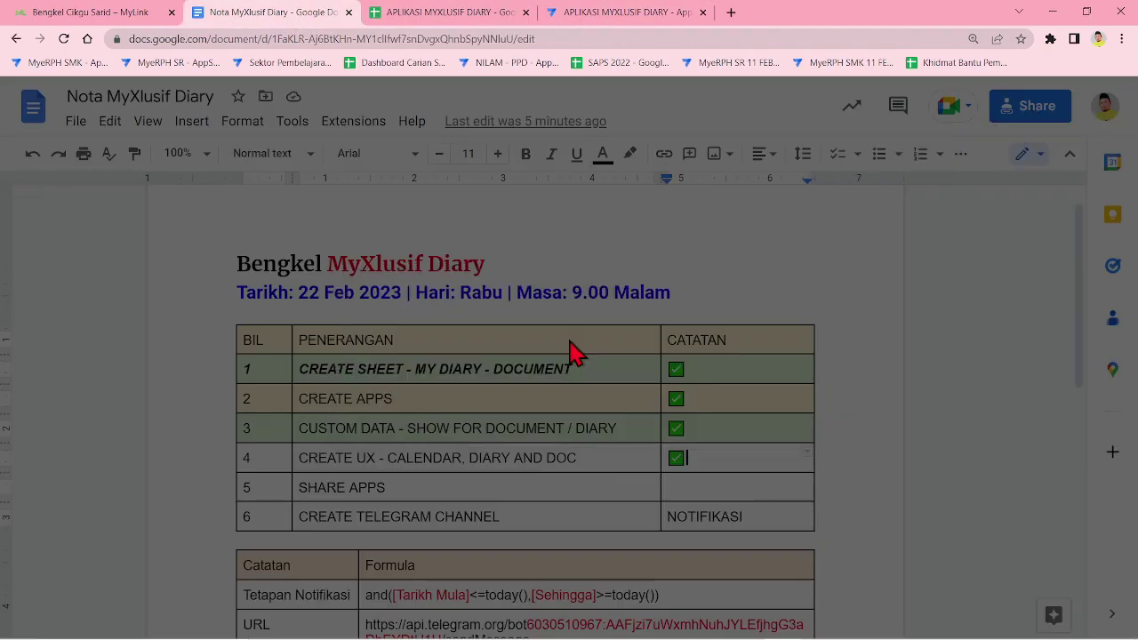
pyautogui.click(411, 507)
pyautogui.click(764, 512)
# - Return to the AppSheet editor, paste the copied document link into the entry's PAUTAN field and save the entry
pyautogui.click(627, 14)
pyautogui.click(902, 501)
pyautogui.rightClick(920, 494)
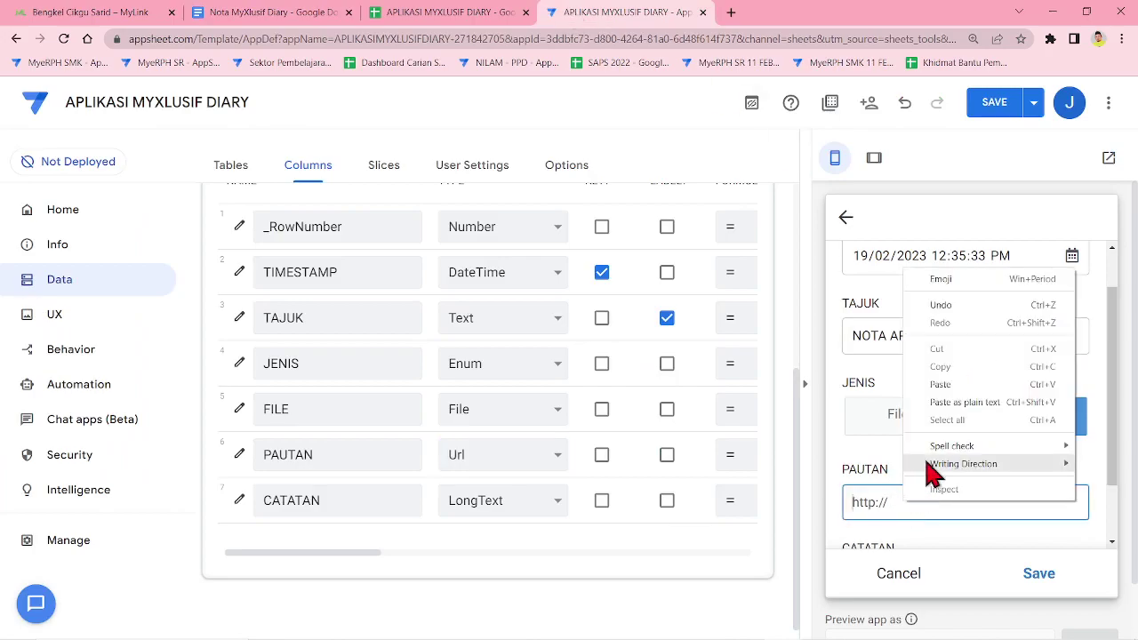
pyautogui.click(960, 397)
pyautogui.scroll(-1, 983, 444)
pyautogui.click(965, 513)
pyautogui.click(1036, 576)
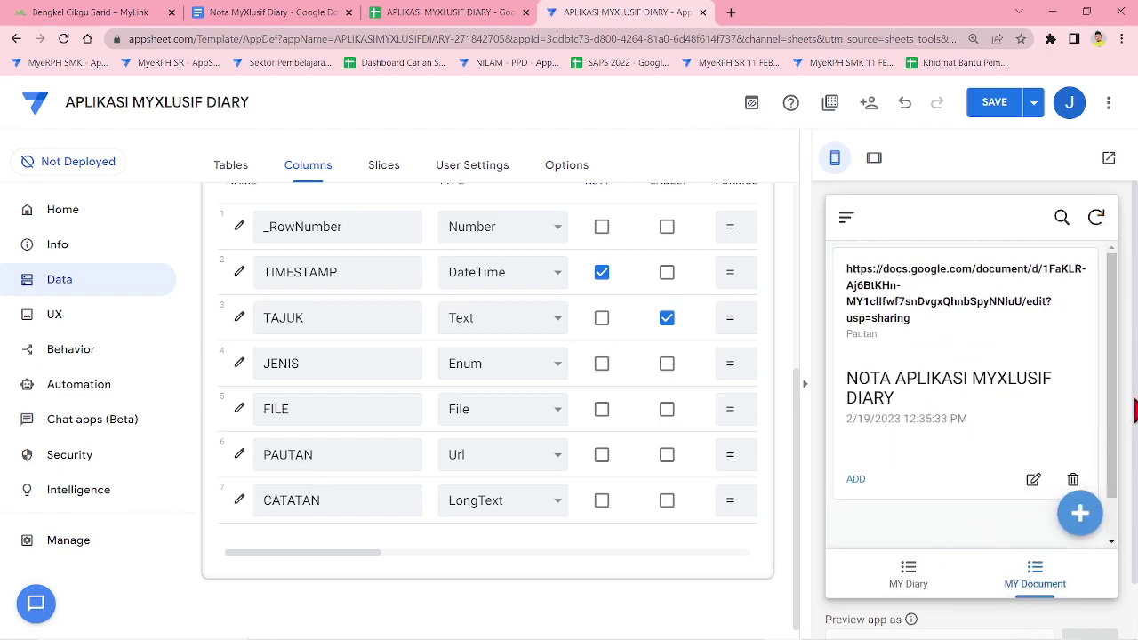
# - Open the MY Document view's settings and switch its view type to table and back to deck
pyautogui.scroll(-2, 1134, 411)
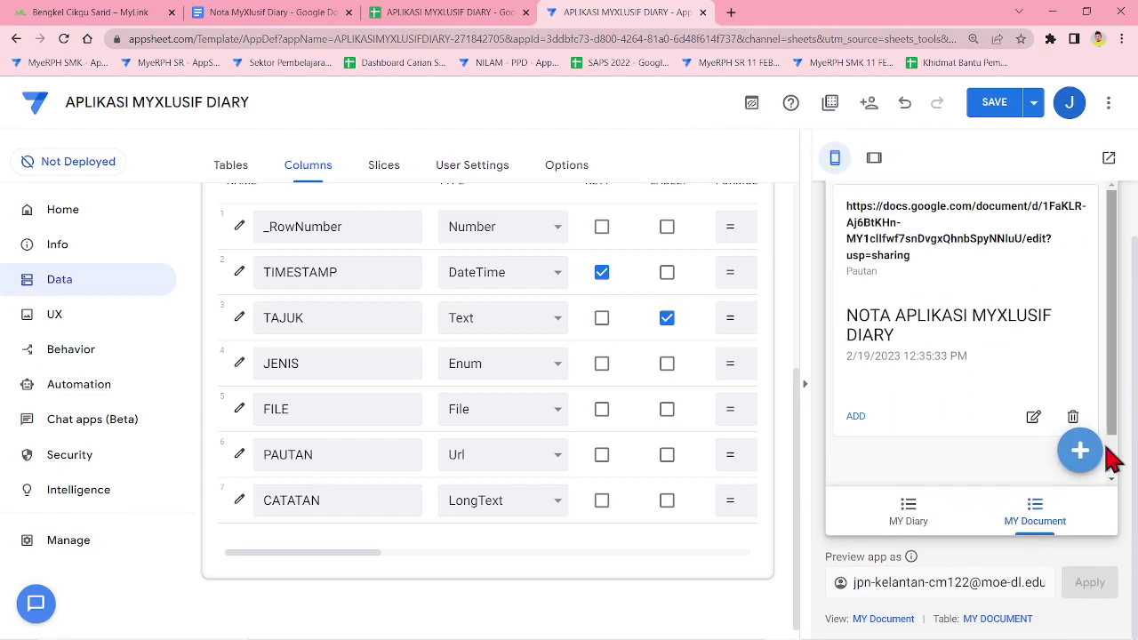
pyautogui.click(883, 619)
pyautogui.scroll(-5, 676, 374)
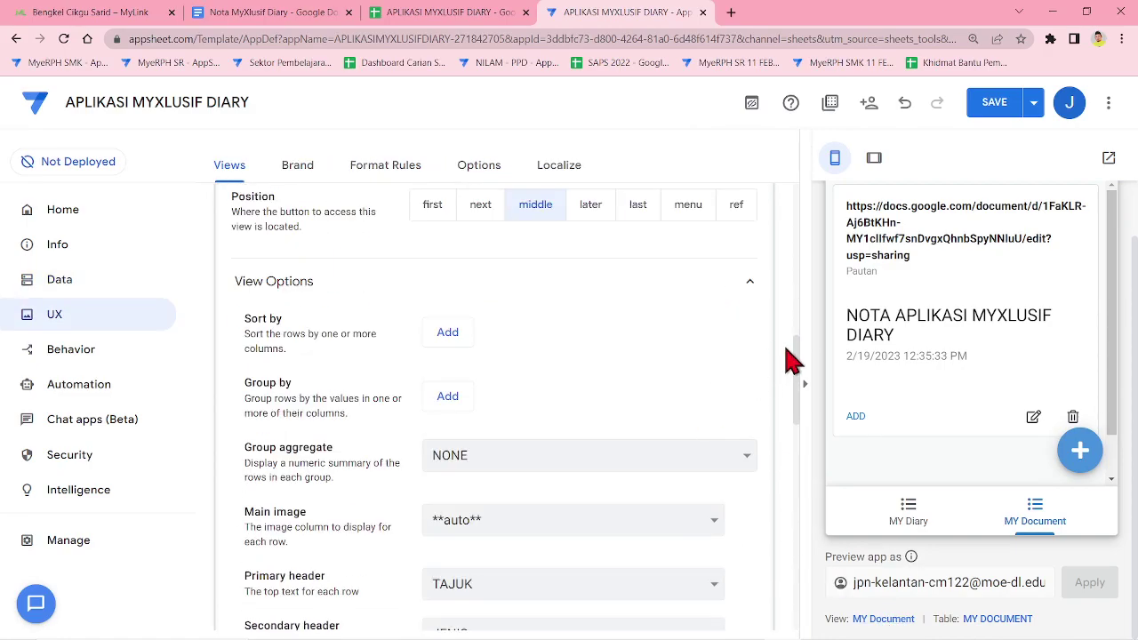
pyautogui.scroll(-1, 797, 382)
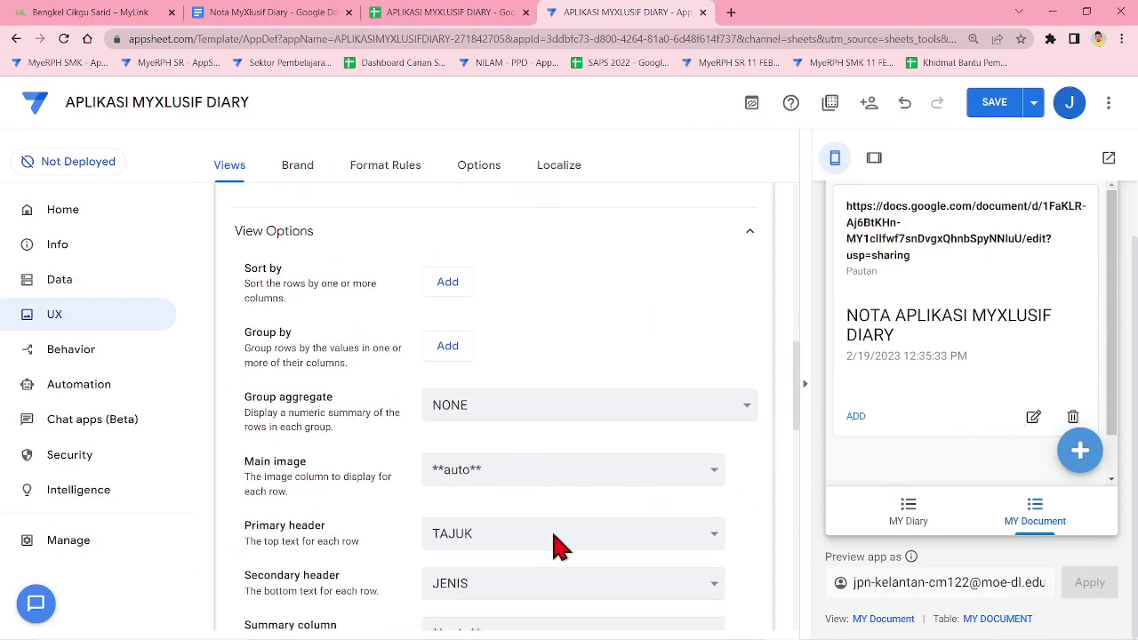
pyautogui.scroll(10, 498, 498)
pyautogui.scroll(-5, 478, 470)
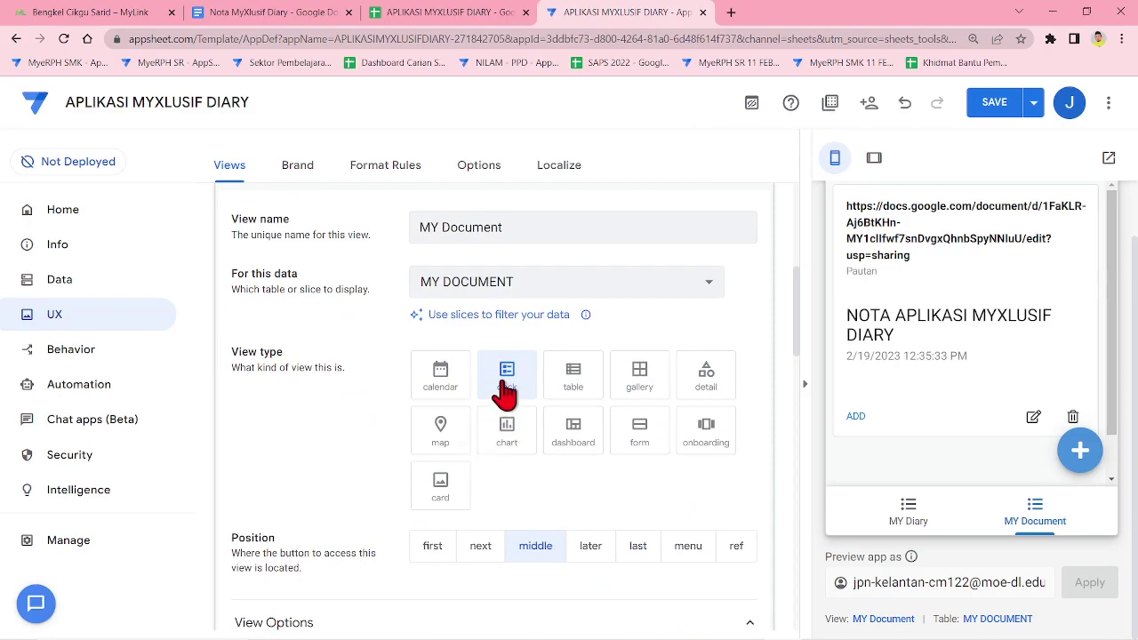
pyautogui.click(570, 377)
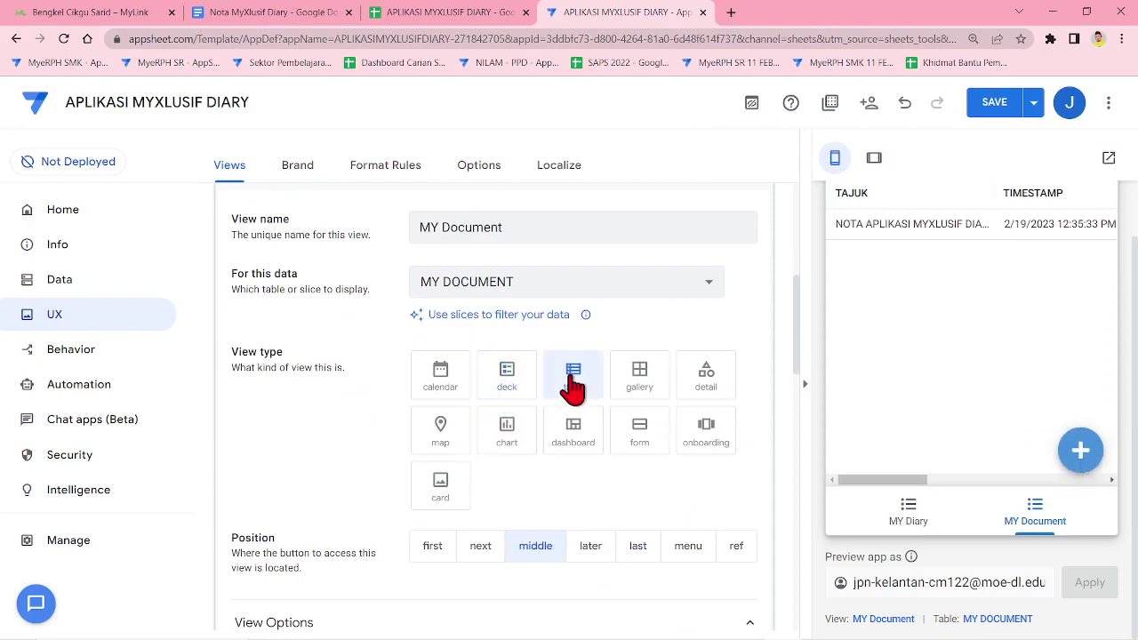
pyautogui.click(507, 376)
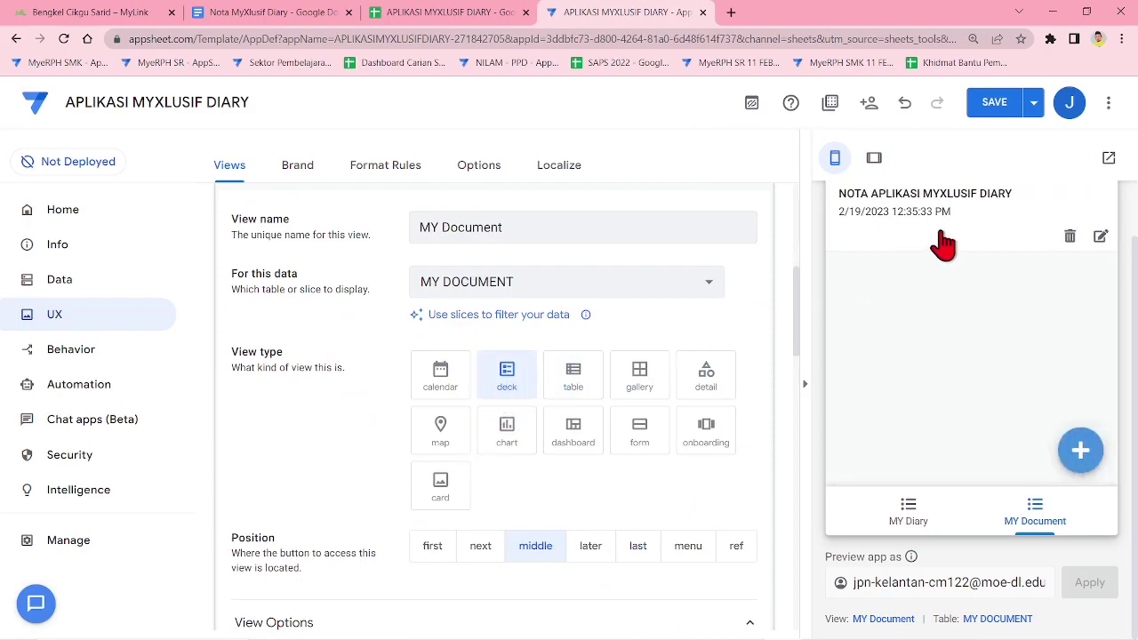
# - Set the MY Document deck view's secondary header to JENIS
pyautogui.scroll(-4, 703, 427)
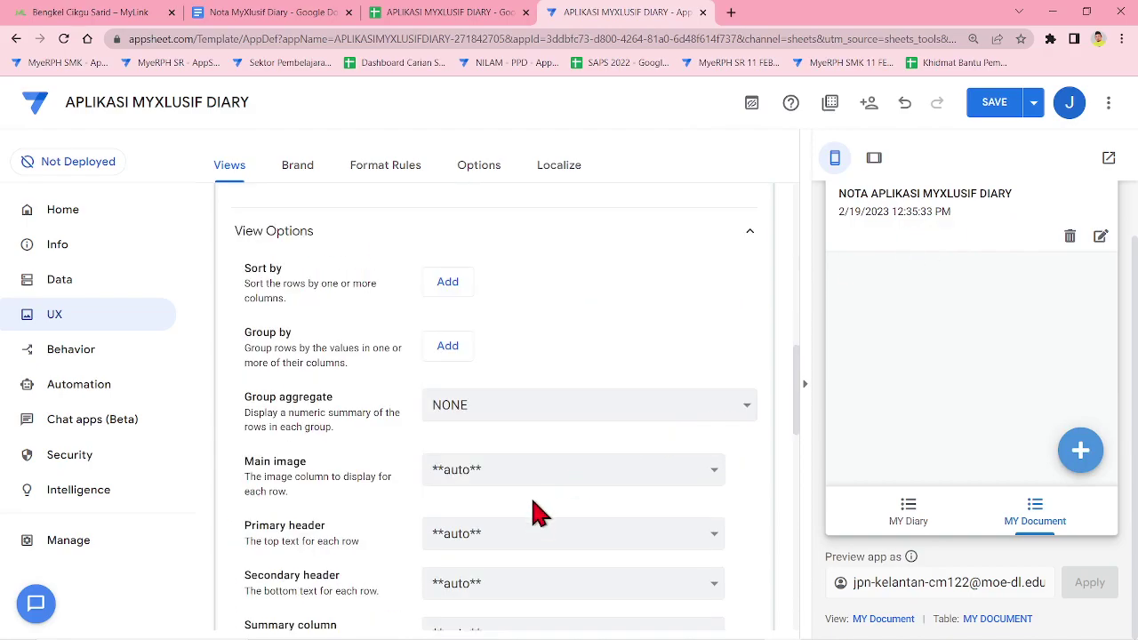
pyautogui.scroll(-4, 534, 513)
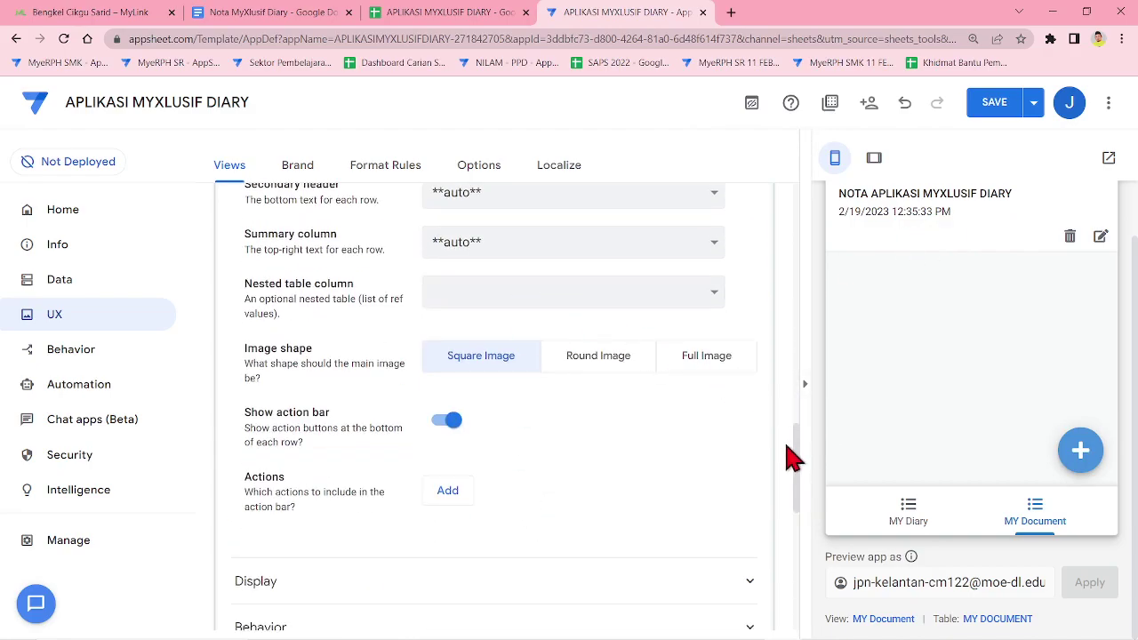
pyautogui.moveTo(794, 436); pyautogui.dragTo(800, 397)
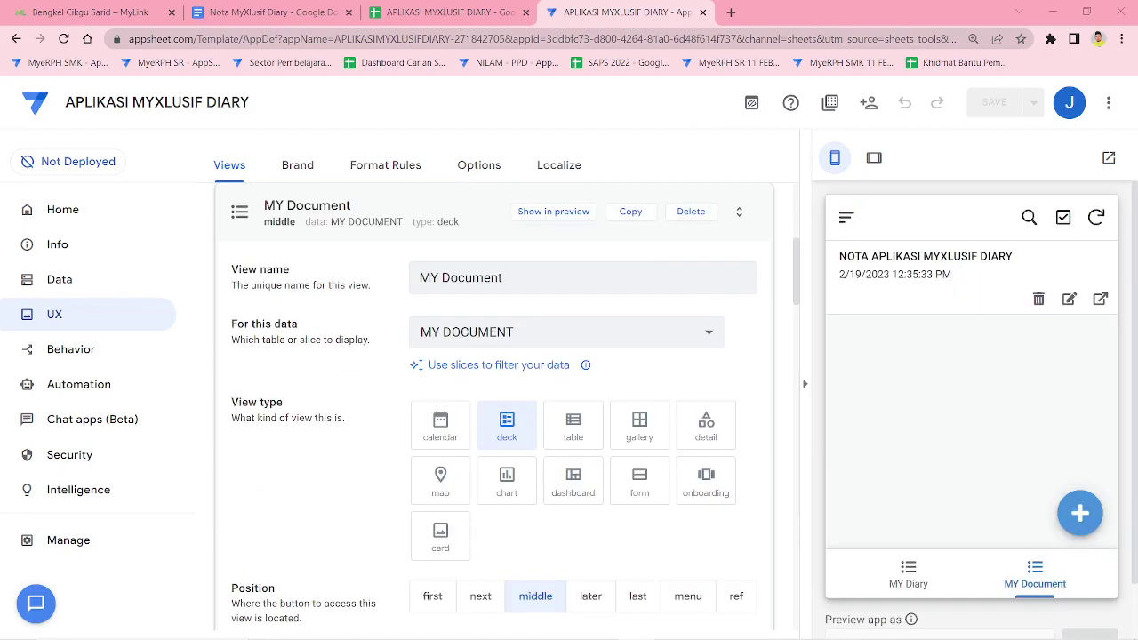
pyautogui.moveTo(797, 284); pyautogui.dragTo(798, 332)
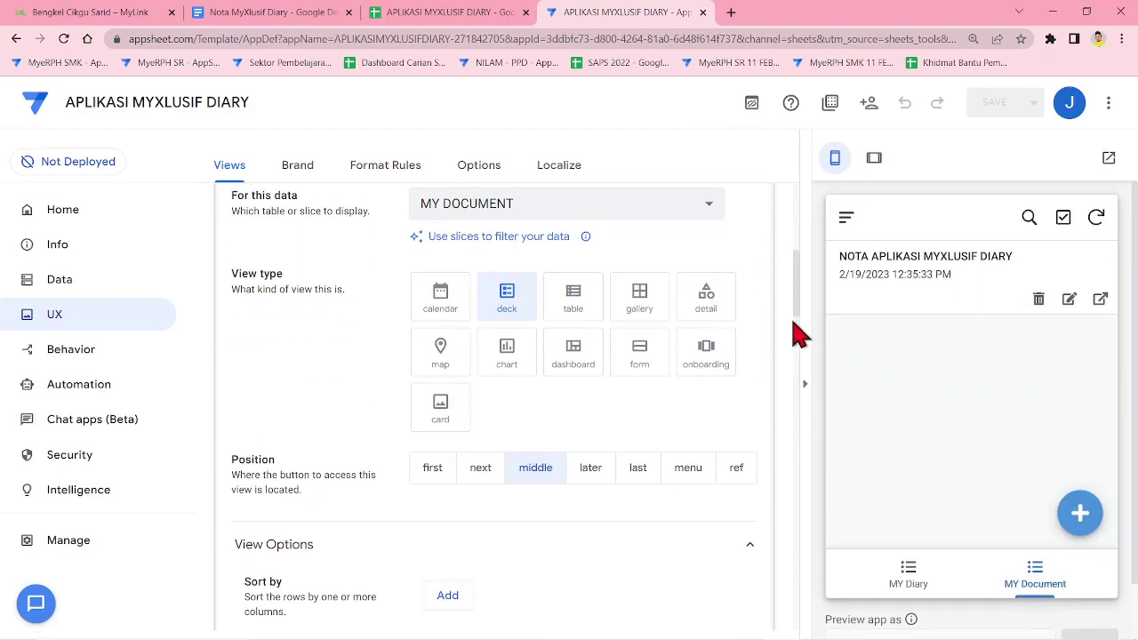
pyautogui.scroll(-4, 797, 338)
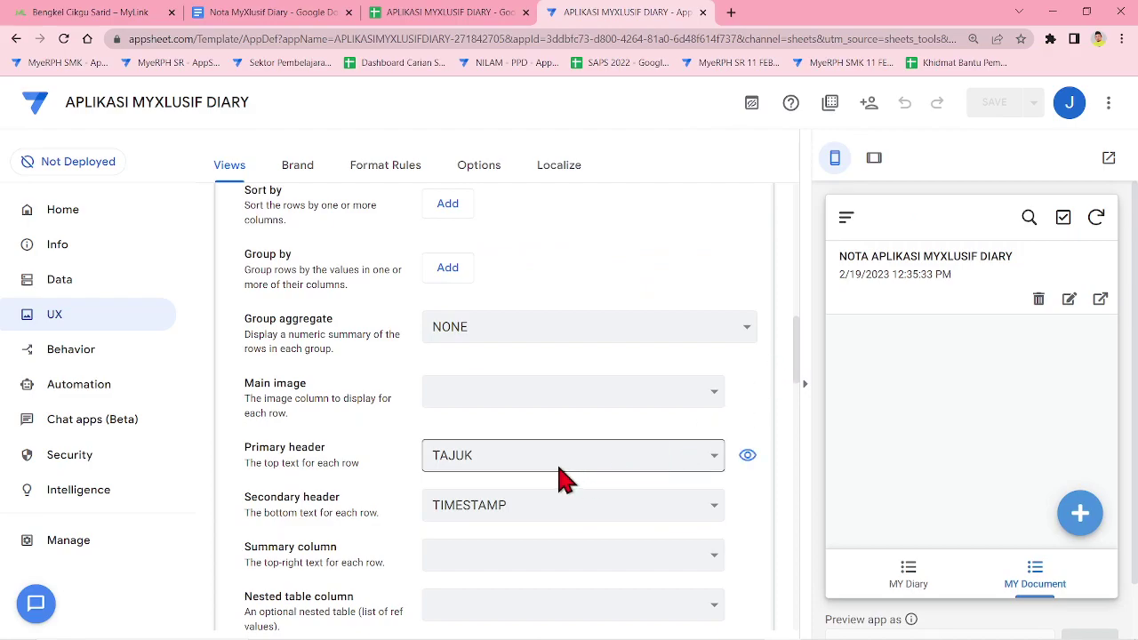
pyautogui.click(528, 505)
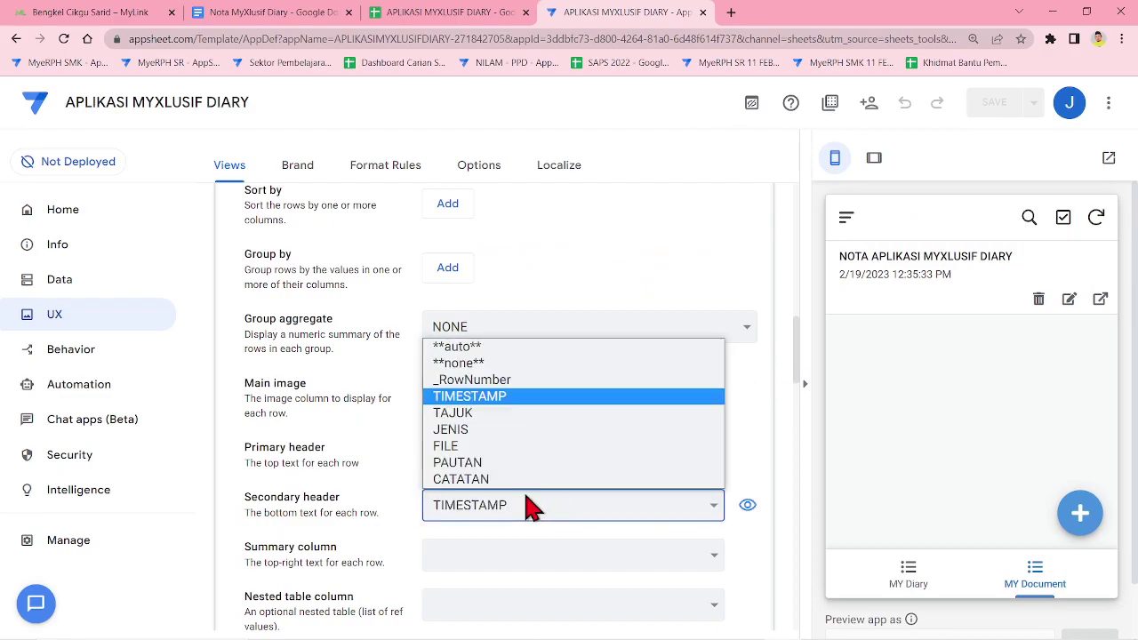
pyautogui.click(496, 432)
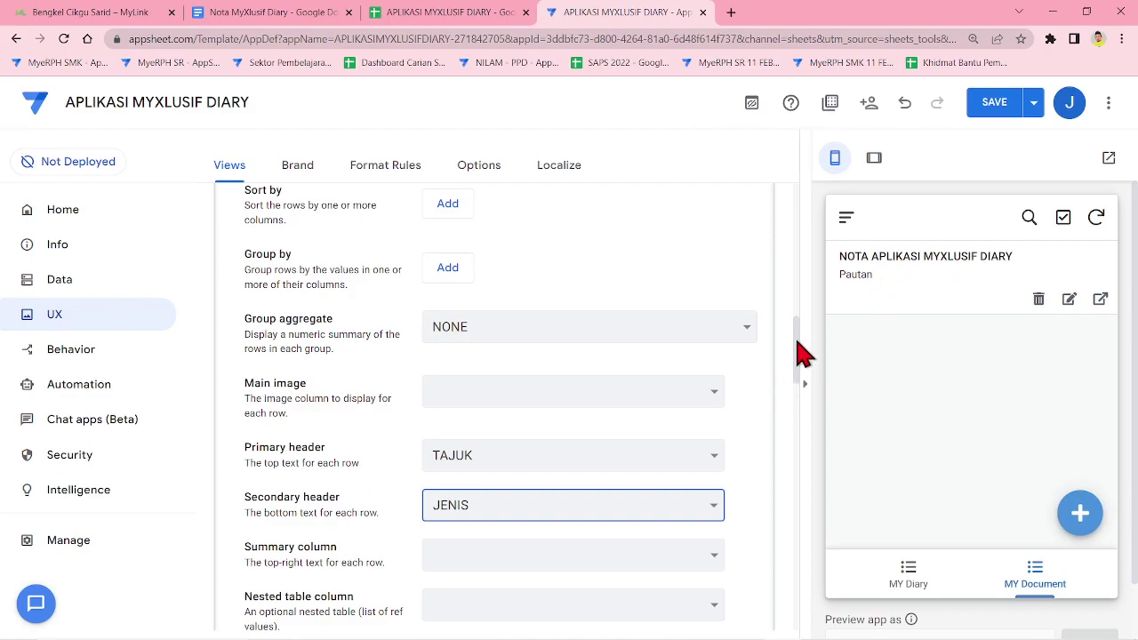
# - Rearrange the MY DOCUMENT actions so that Open Url (PAUTAN) comes first and Delete comes last
pyautogui.scroll(-4, 794, 355)
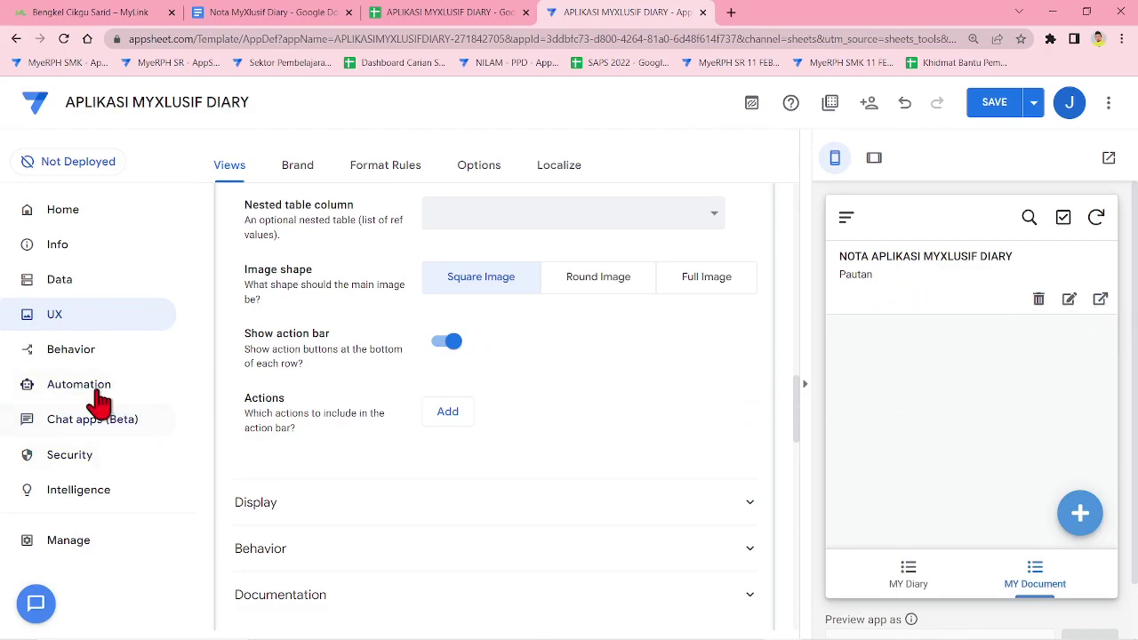
pyautogui.click(89, 360)
pyautogui.scroll(-3, 311, 454)
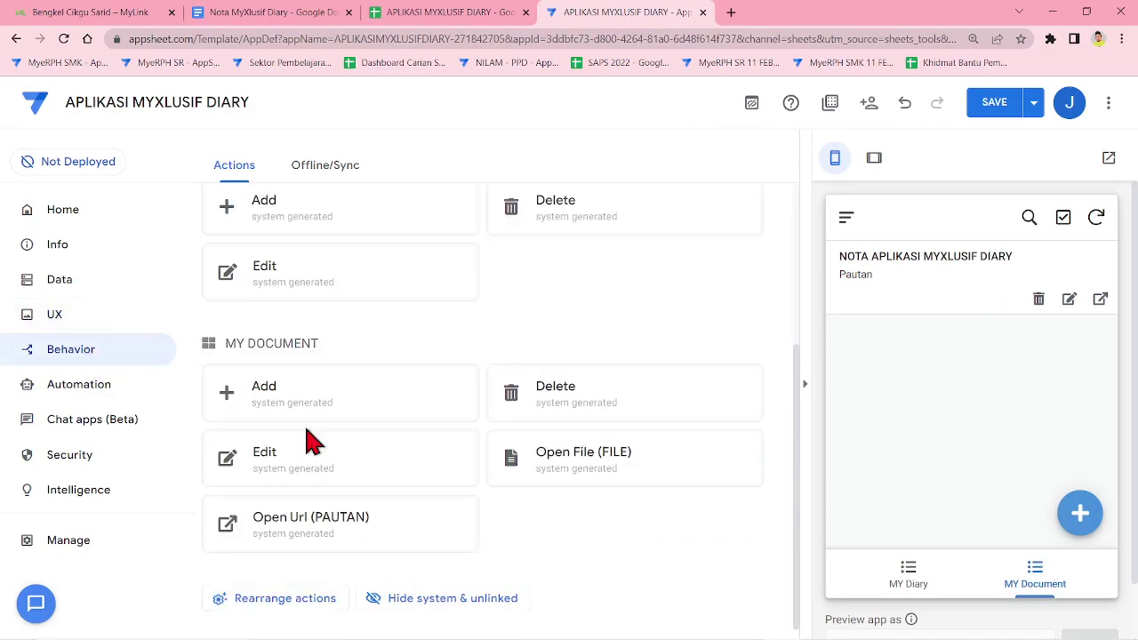
pyautogui.click(276, 599)
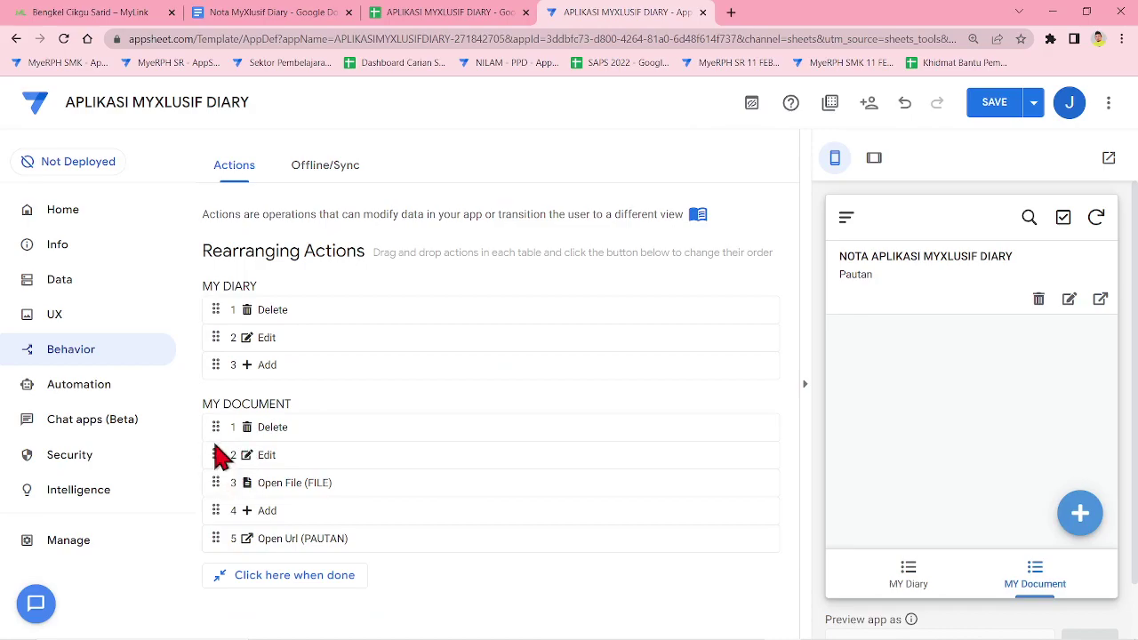
pyautogui.moveTo(215, 432)
pyautogui.mouseDown()
pyautogui.moveTo(213, 556)
pyautogui.moveTo(213, 435)
pyautogui.mouseUp()
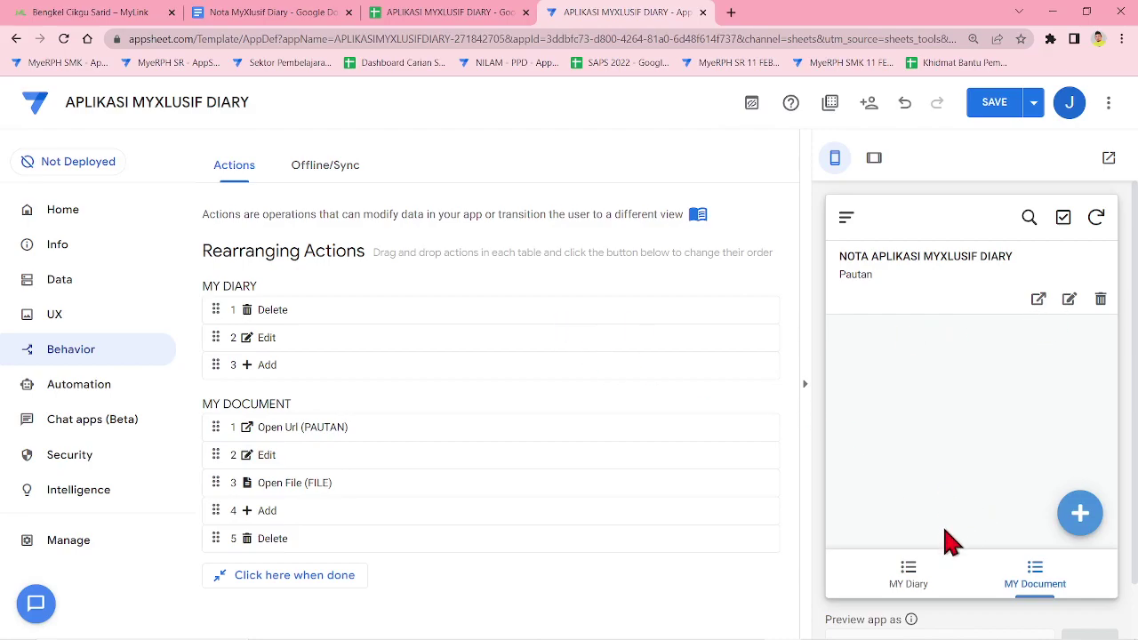
# - Reorder the MY DIARY actions to Edit, Add, Delete and save the app
pyautogui.click(908, 572)
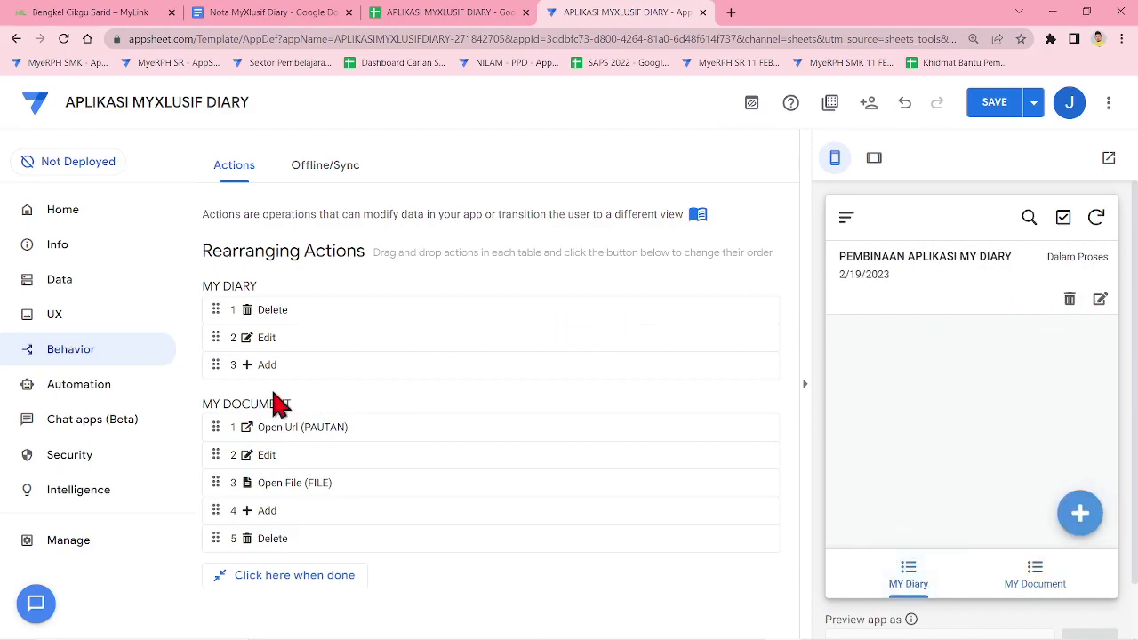
pyautogui.moveTo(216, 341); pyautogui.dragTo(215, 311)
pyautogui.moveTo(218, 373); pyautogui.dragTo(217, 338)
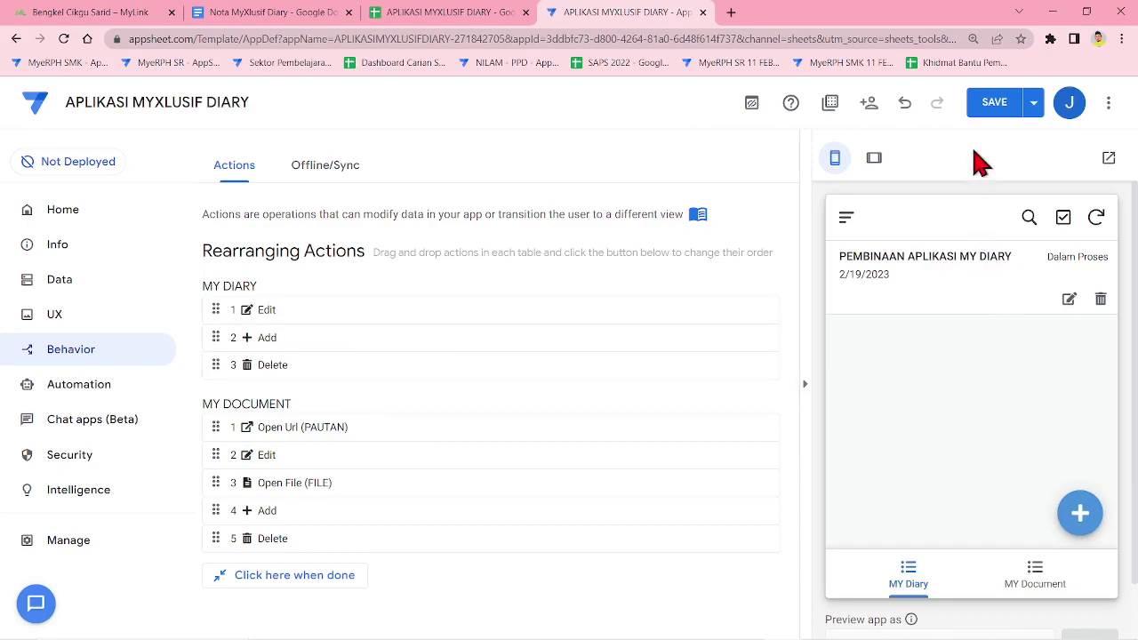
pyautogui.click(989, 107)
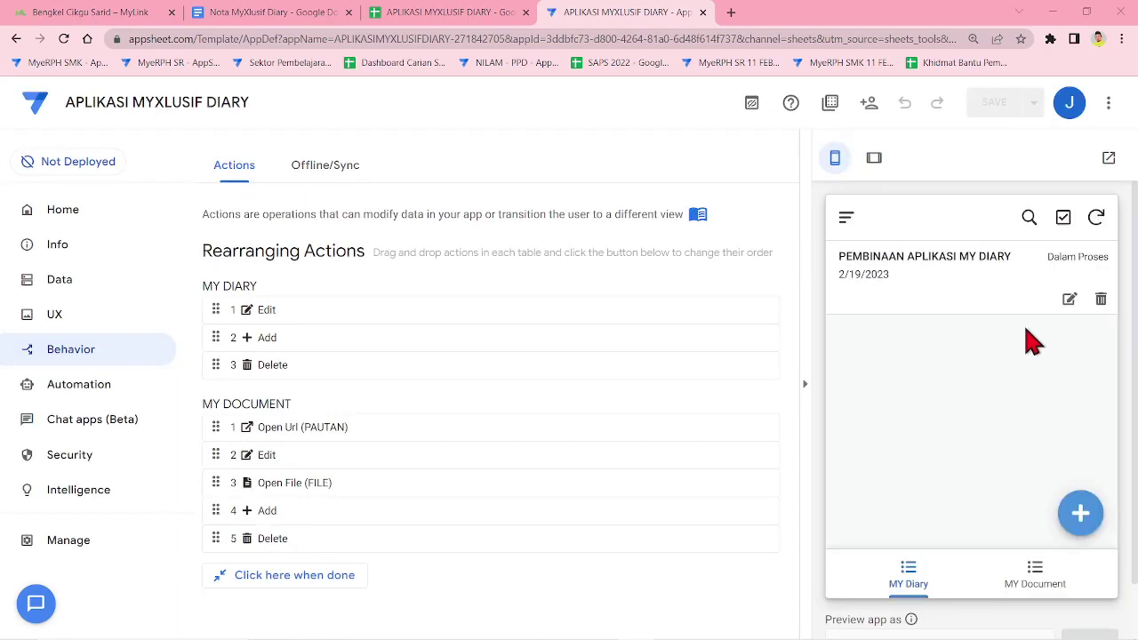
# - Check the action order of the MY Diary and MY Document views in the app preview
pyautogui.click(919, 578)
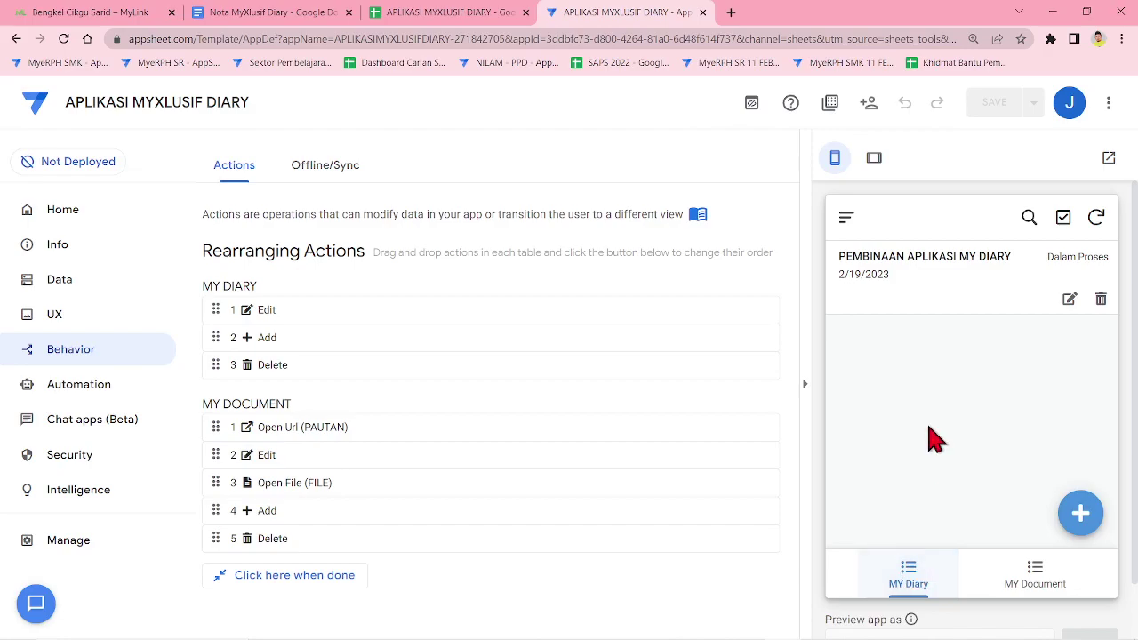
pyautogui.click(1045, 587)
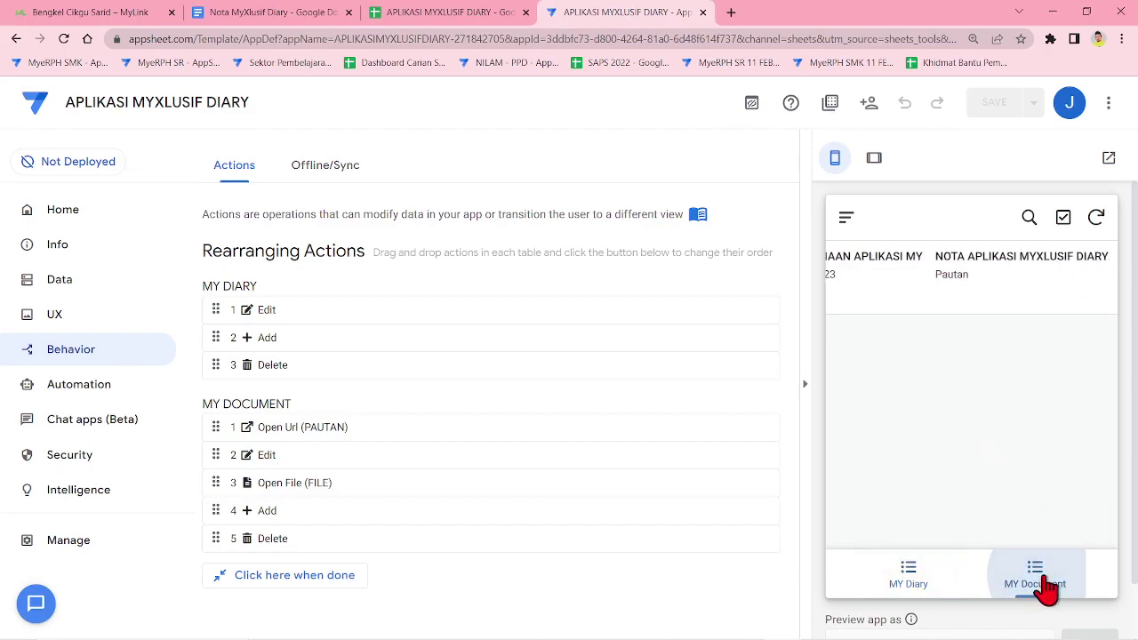
pyautogui.click(915, 579)
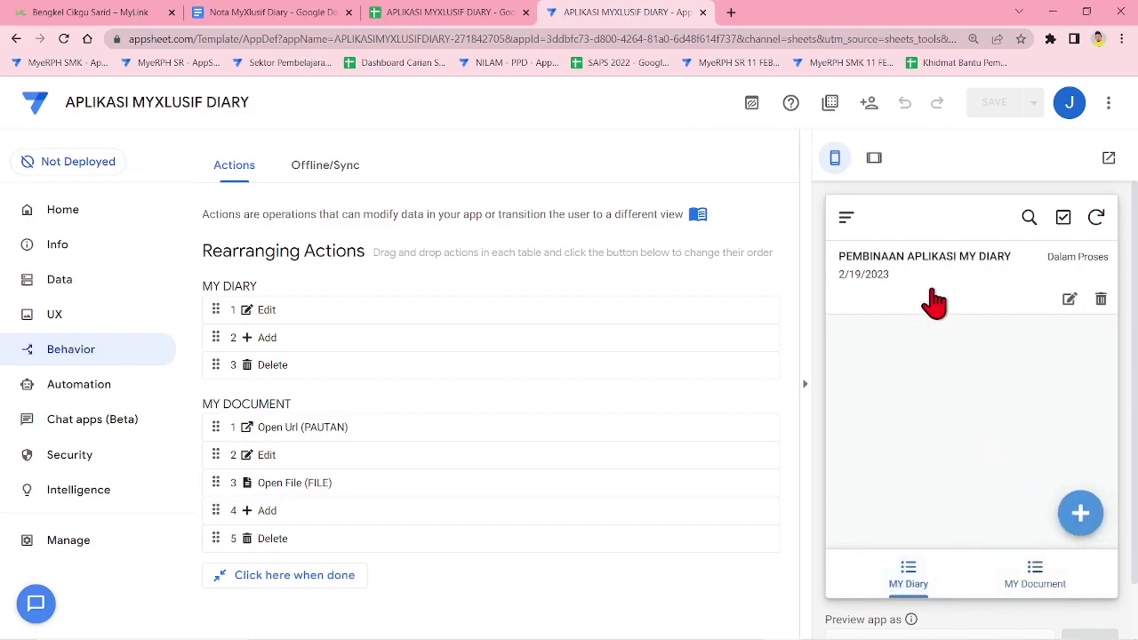
# - Create a new UX view named CALDENAR on the MY DIARY data with the calendar view type
pyautogui.click(77, 327)
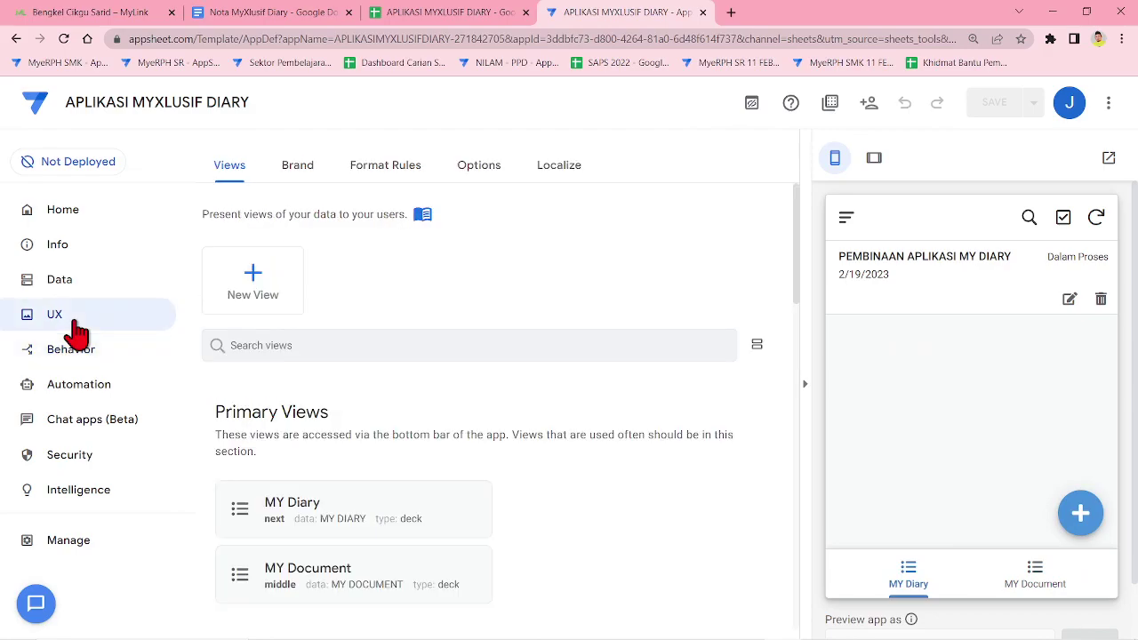
pyautogui.click(254, 289)
pyautogui.click(349, 488)
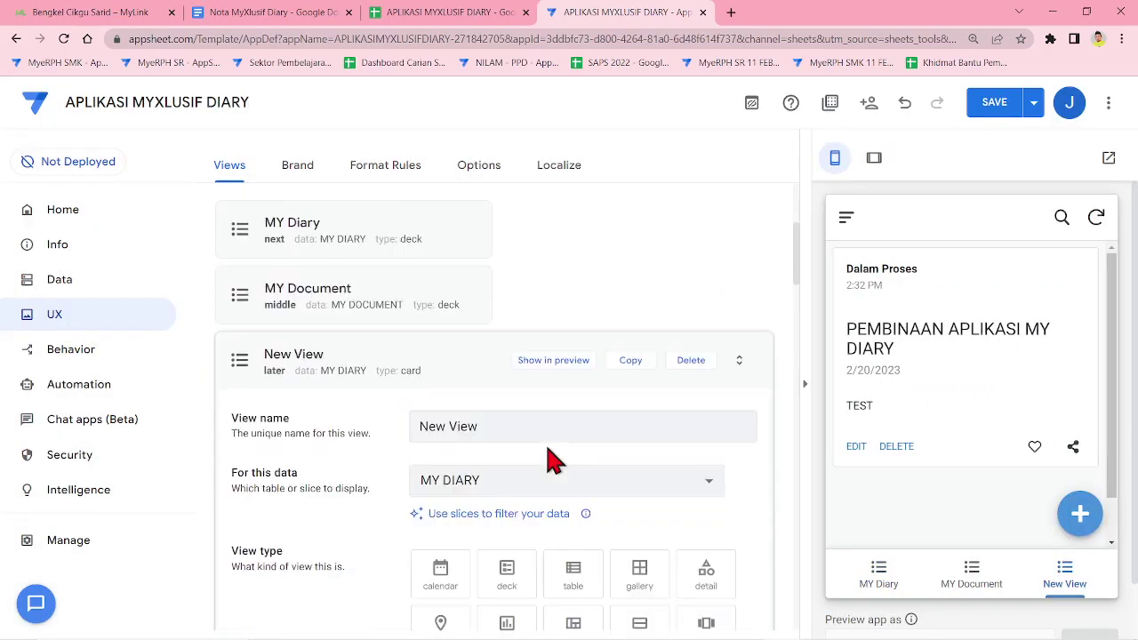
pyautogui.click(497, 315)
pyautogui.moveTo(498, 316); pyautogui.dragTo(400, 327)
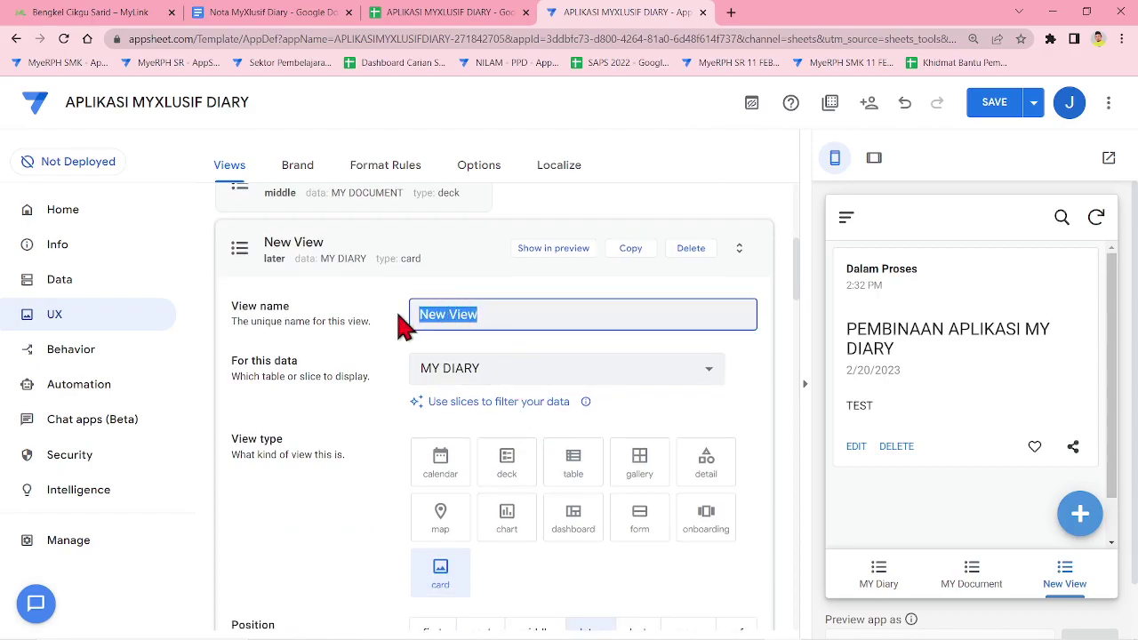
pyautogui.write('CALDENAR')
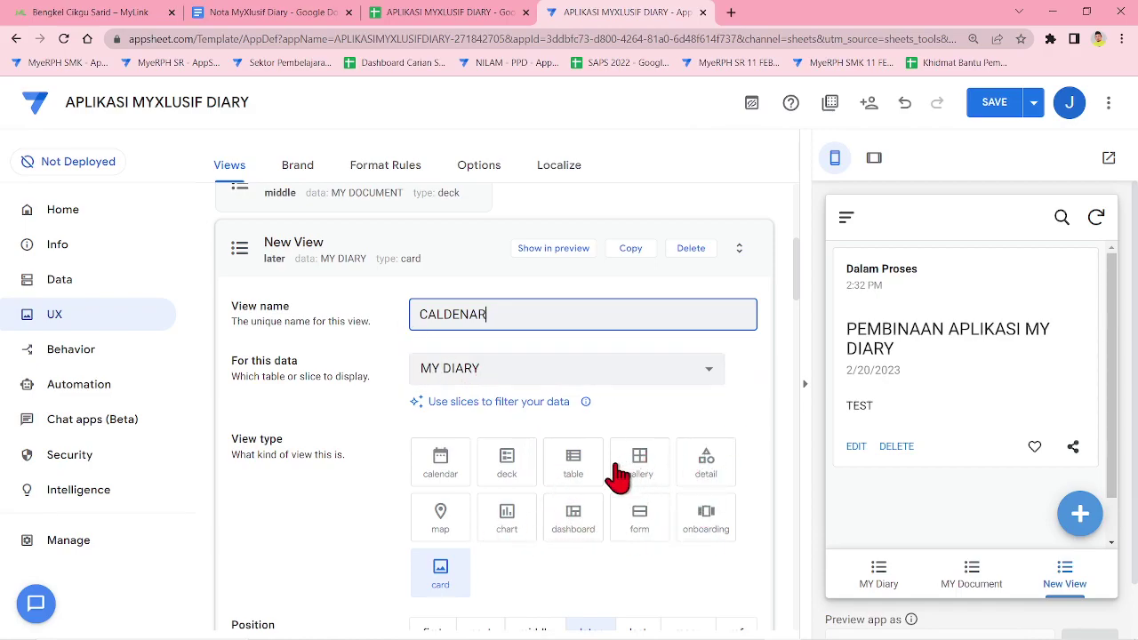
pyautogui.click(445, 474)
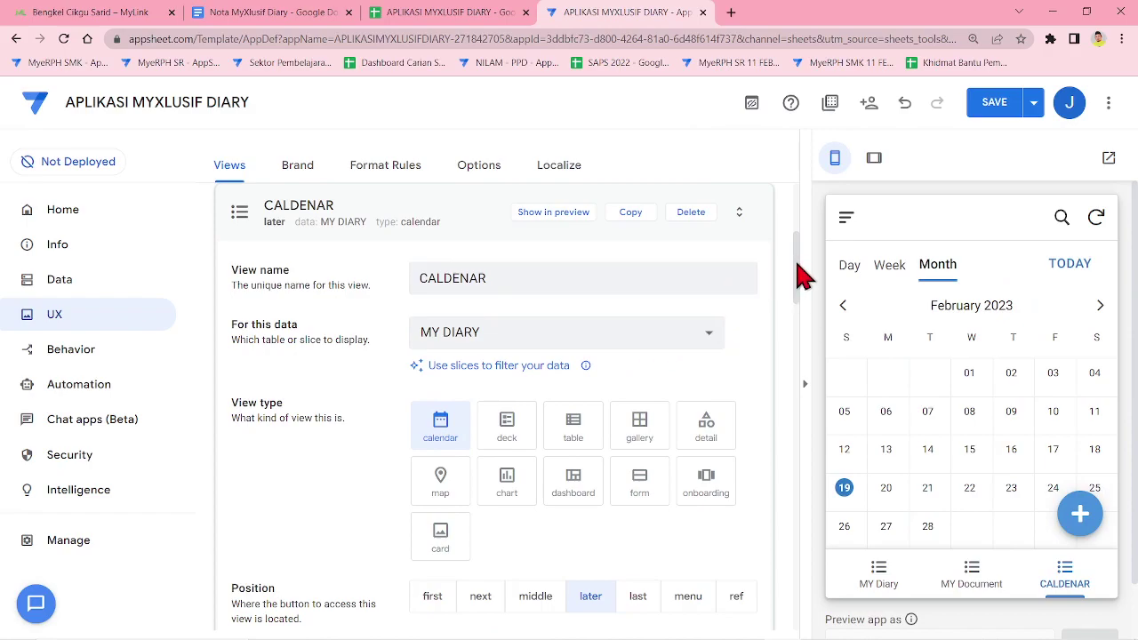
# - Correct the name of the new calendar view to CALENDAR
pyautogui.scroll(-2, 798, 275)
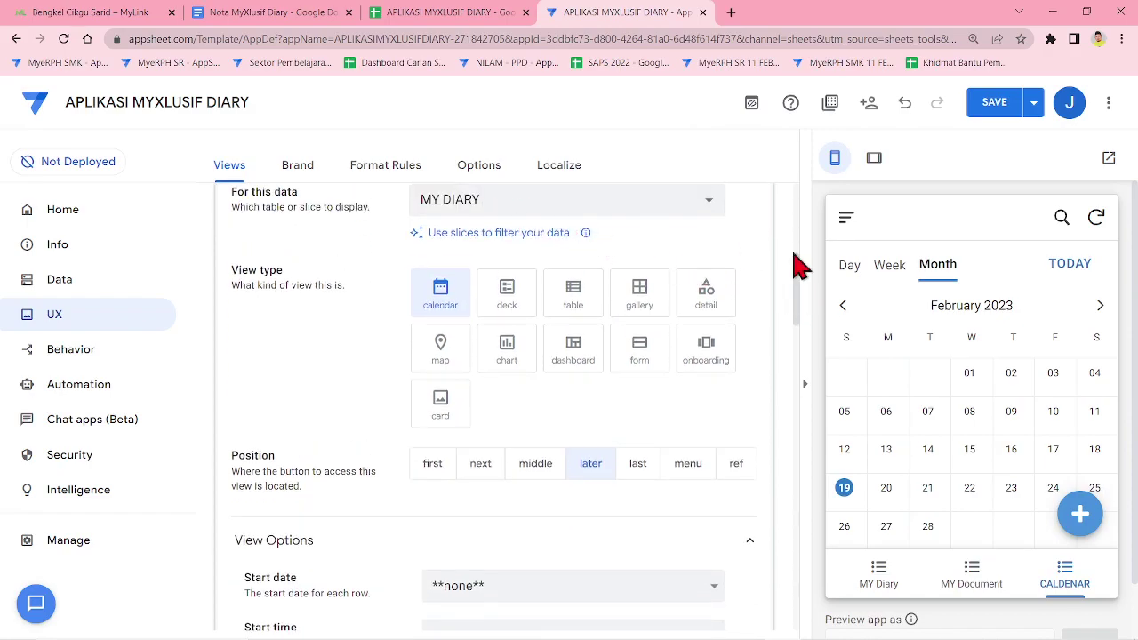
pyautogui.scroll(1, 797, 275)
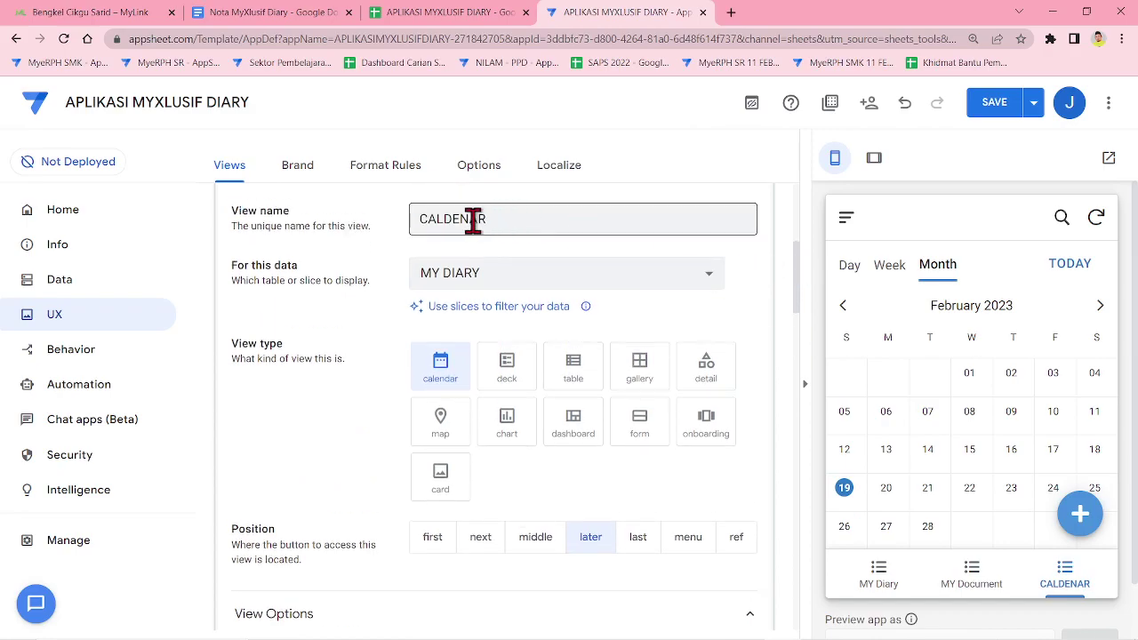
pyautogui.moveTo(445, 219); pyautogui.dragTo(551, 249)
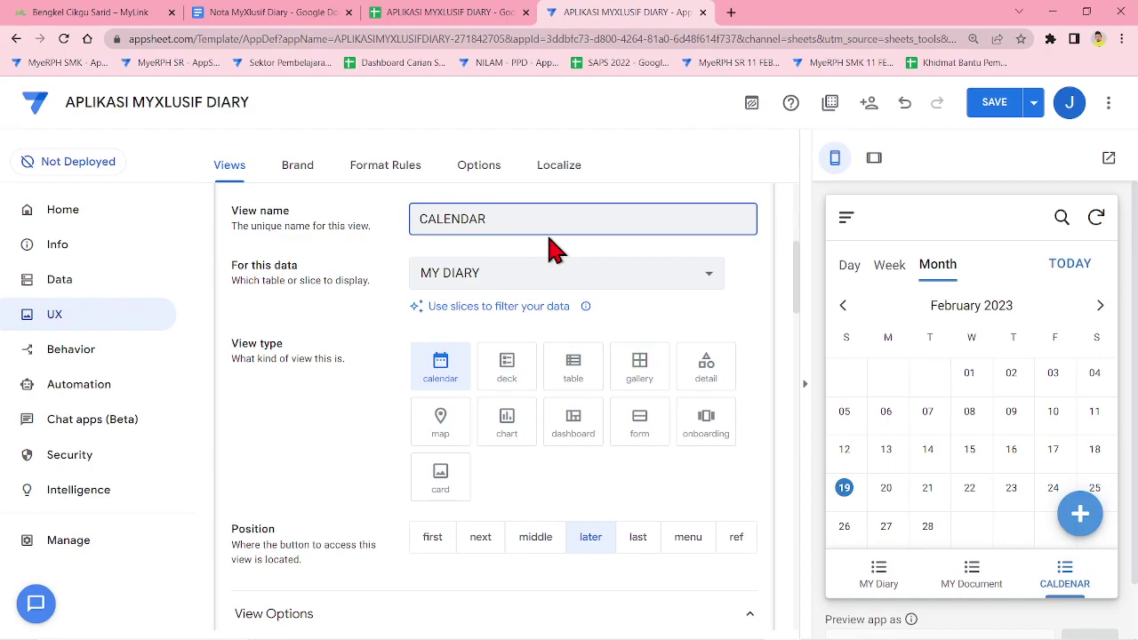
pyautogui.scroll(1, 537, 264)
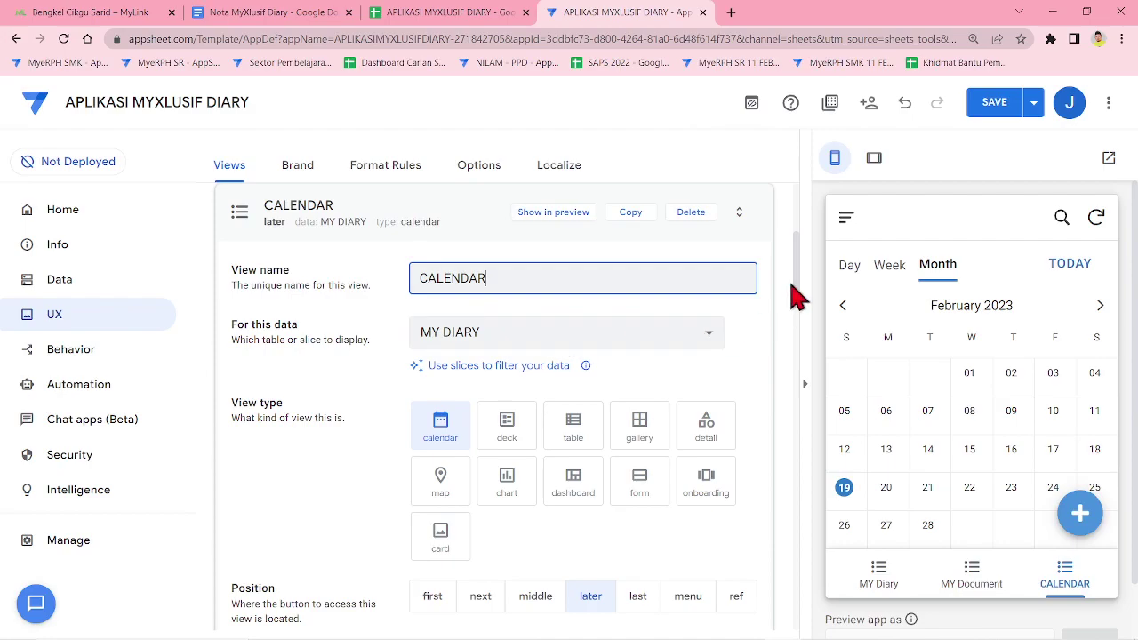
# - Set the CALENDAR view's start date to TARIKH MULA and its start time to MASA MULA
pyautogui.scroll(-5, 798, 282)
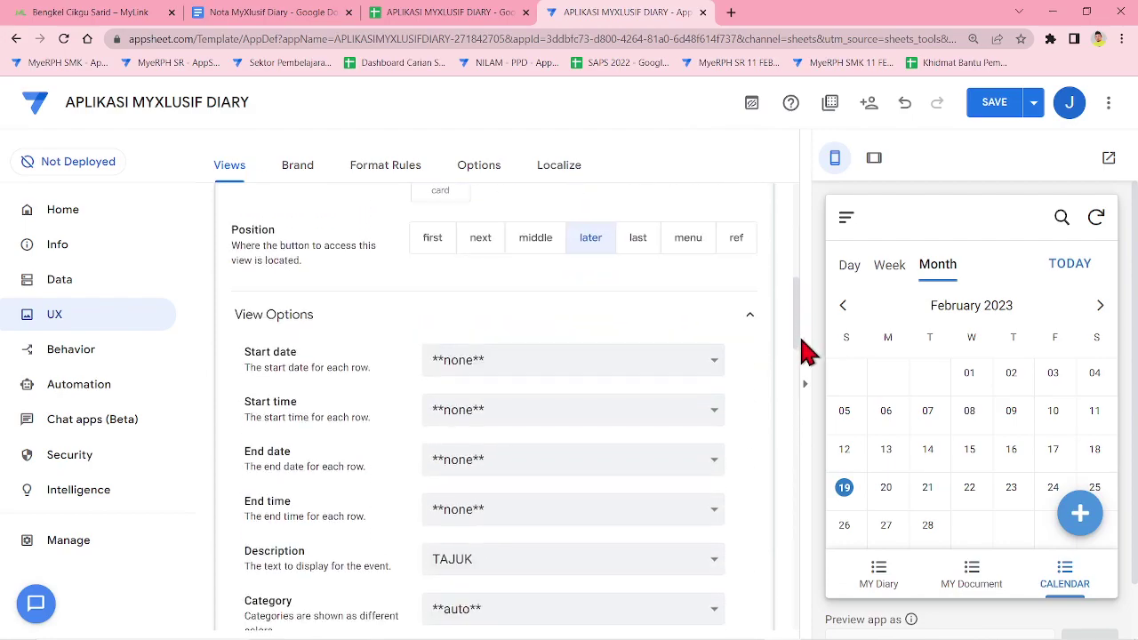
pyautogui.click(544, 301)
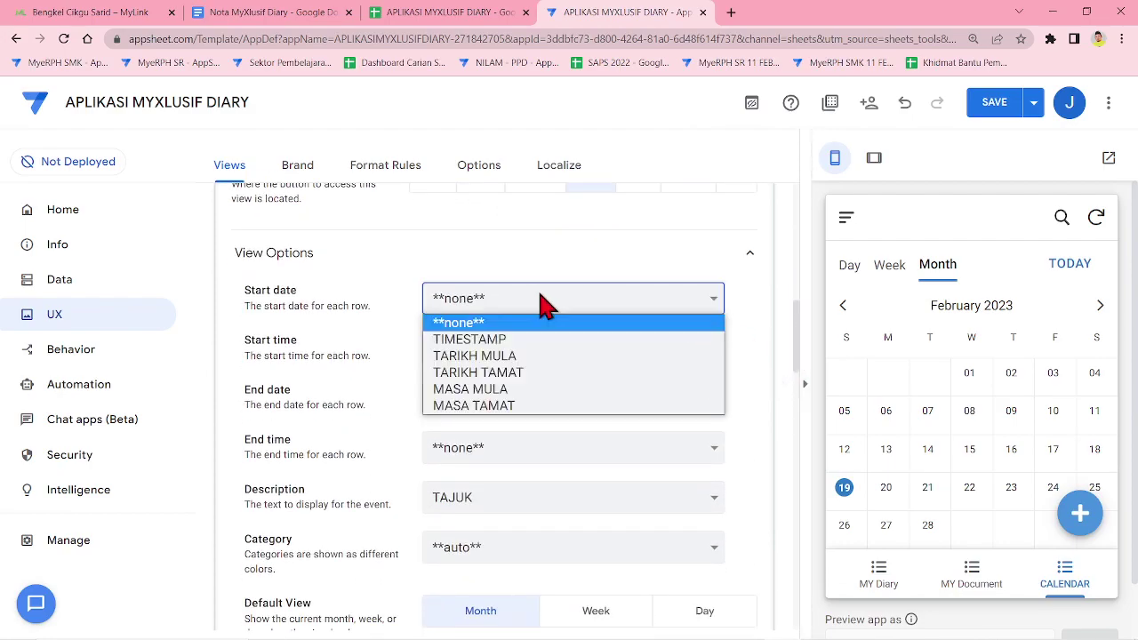
pyautogui.click(517, 357)
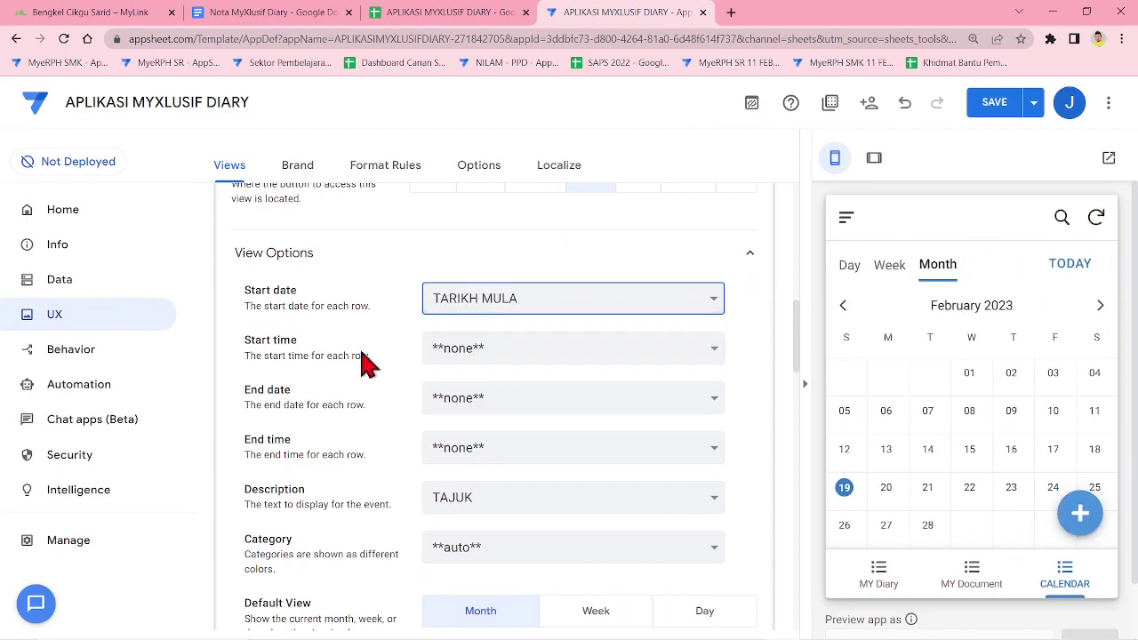
pyautogui.click(524, 355)
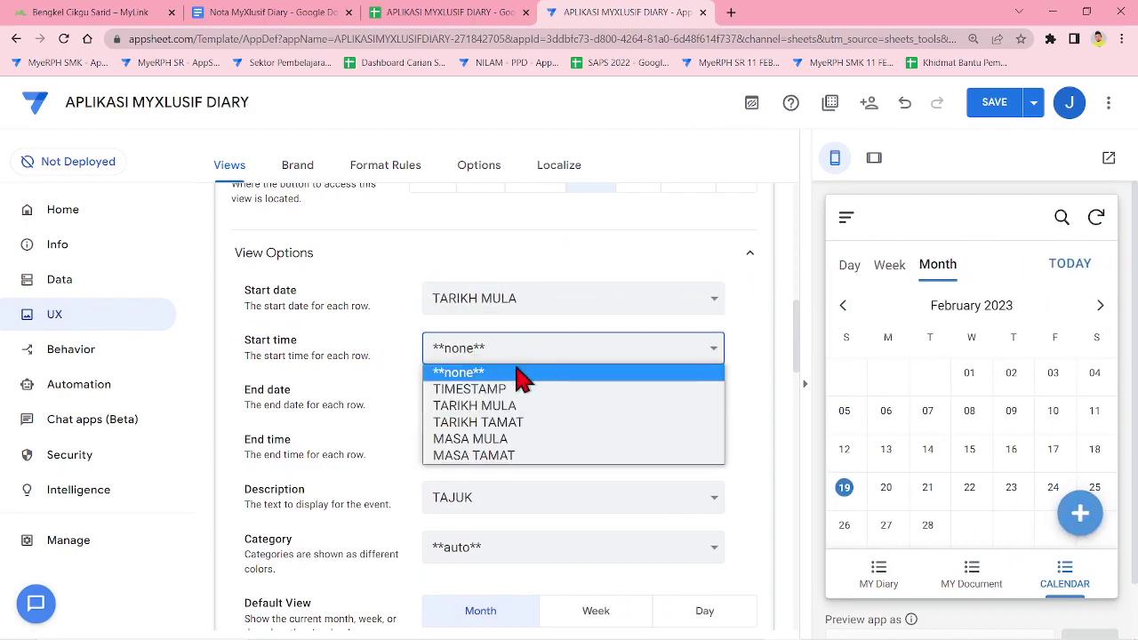
pyautogui.click(507, 438)
# - Set the CALENDAR view's end date to TARIKH TAMAT and its end time to MASA TAMAT
pyautogui.click(489, 407)
pyautogui.click(493, 474)
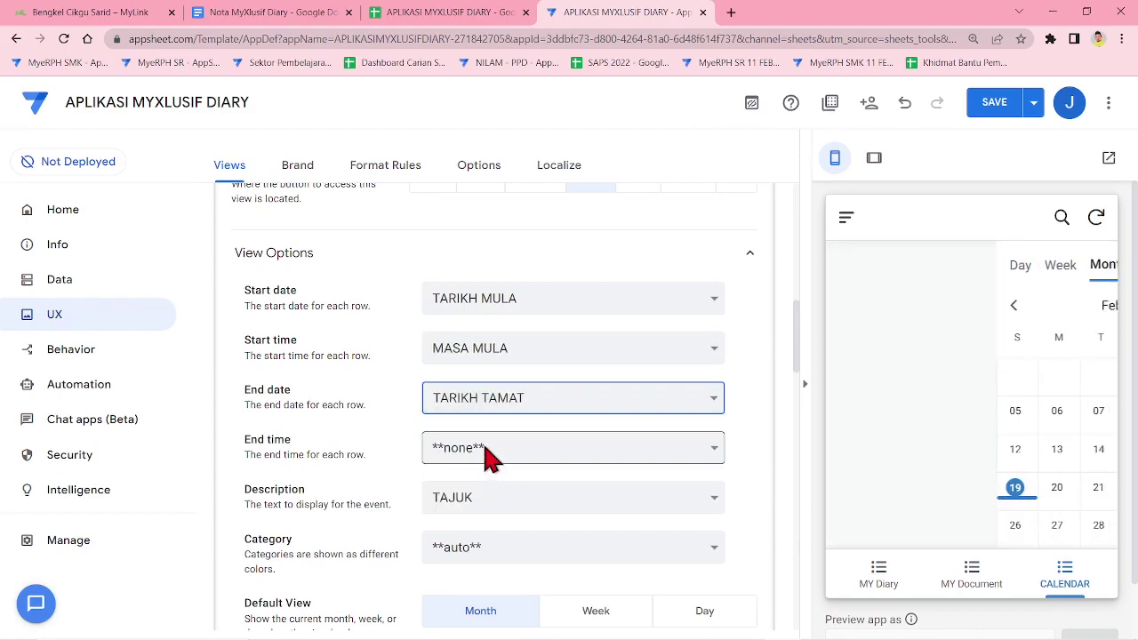
pyautogui.click(485, 450)
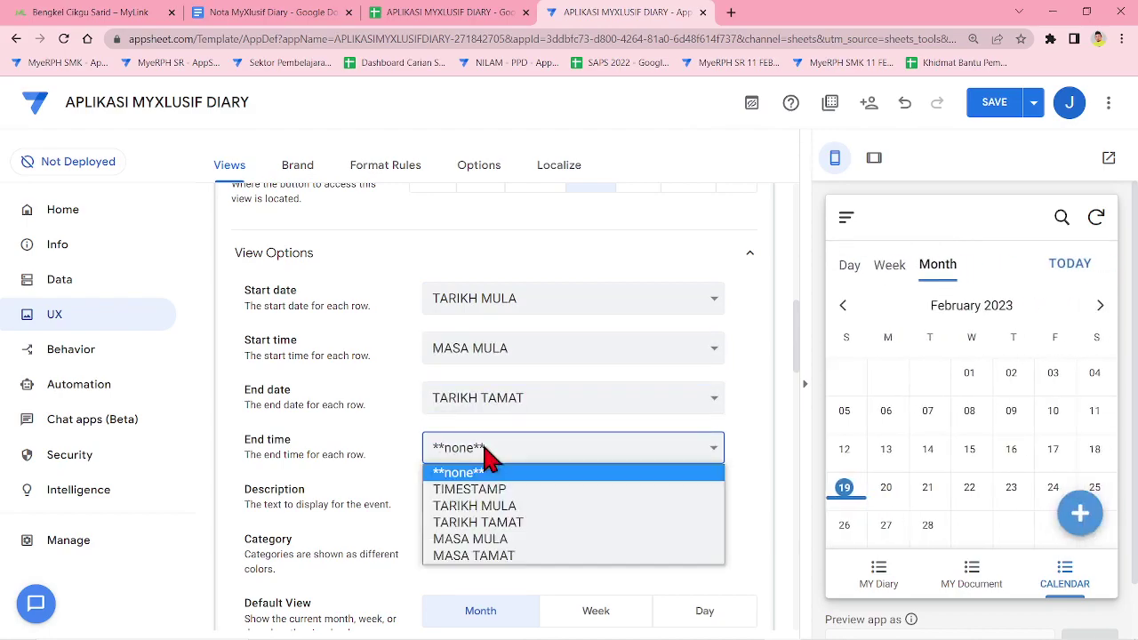
pyautogui.click(482, 556)
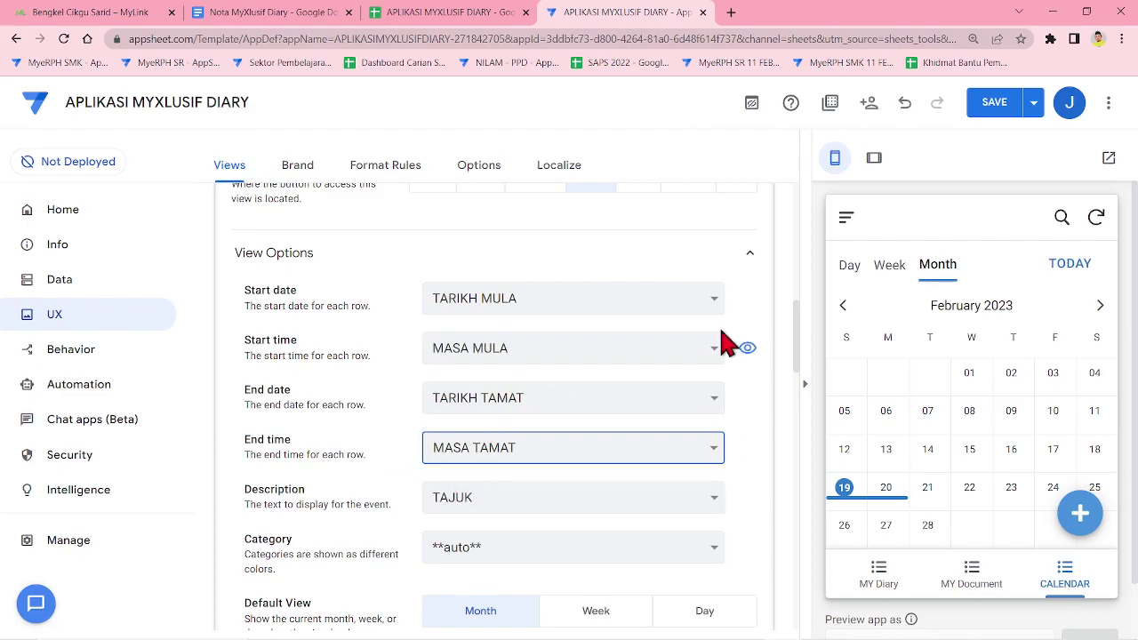
# - Find a calendar icon with the search text "calen", assign it to the CALENDAR view and save the app
pyautogui.moveTo(798, 351); pyautogui.dragTo(797, 368)
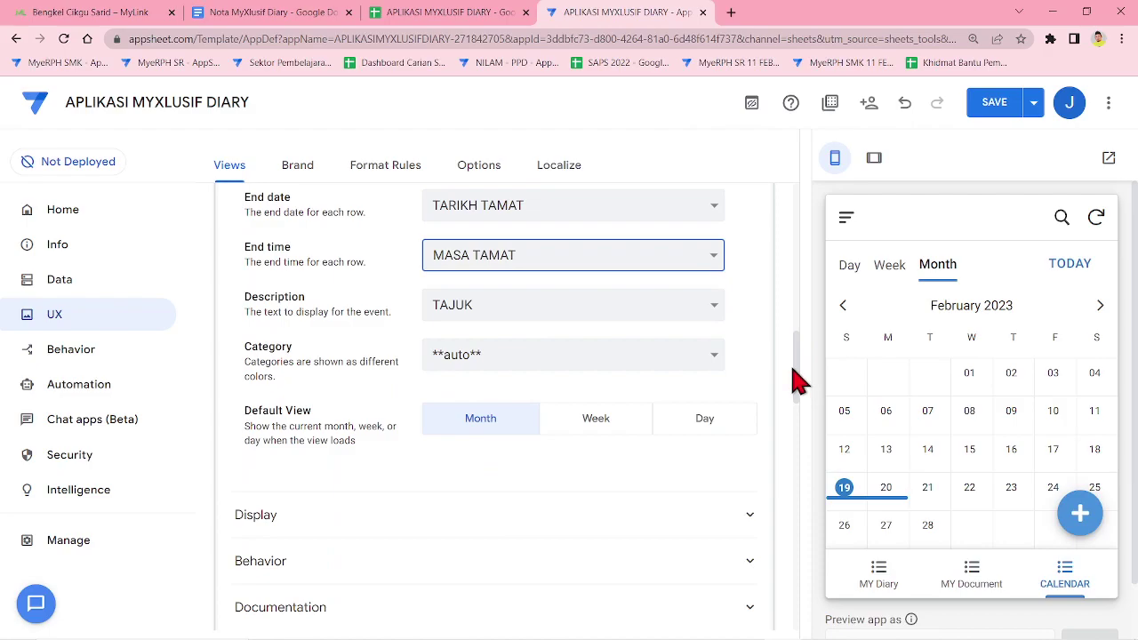
pyautogui.scroll(2, 644, 394)
pyautogui.scroll(-4, 320, 487)
pyautogui.scroll(4, 320, 471)
pyautogui.scroll(-4, 356, 466)
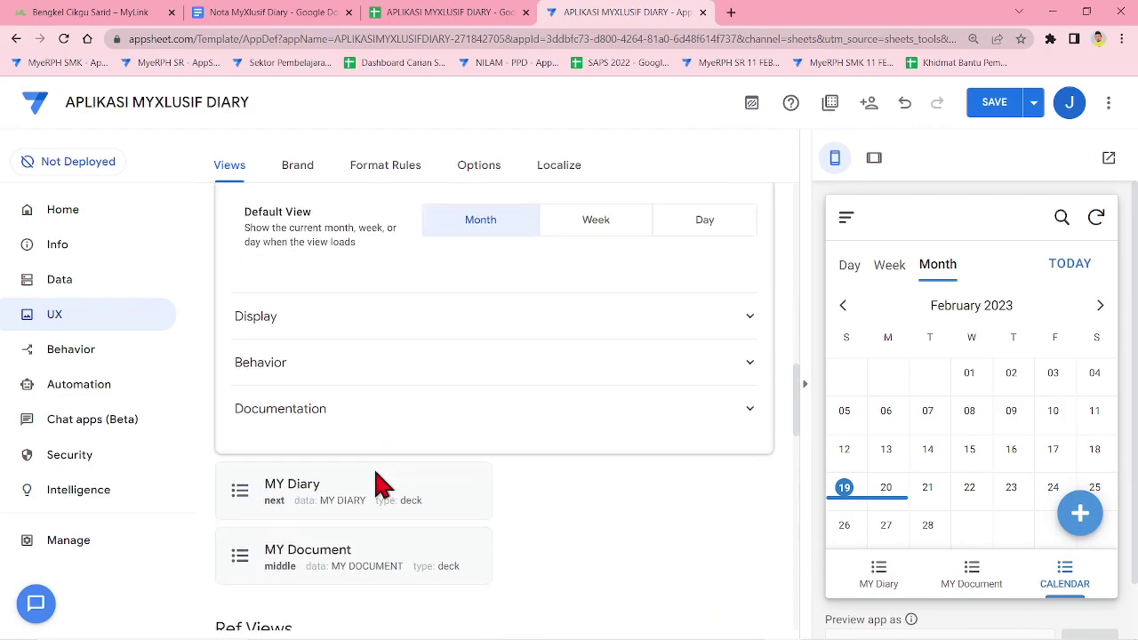
pyautogui.click(307, 324)
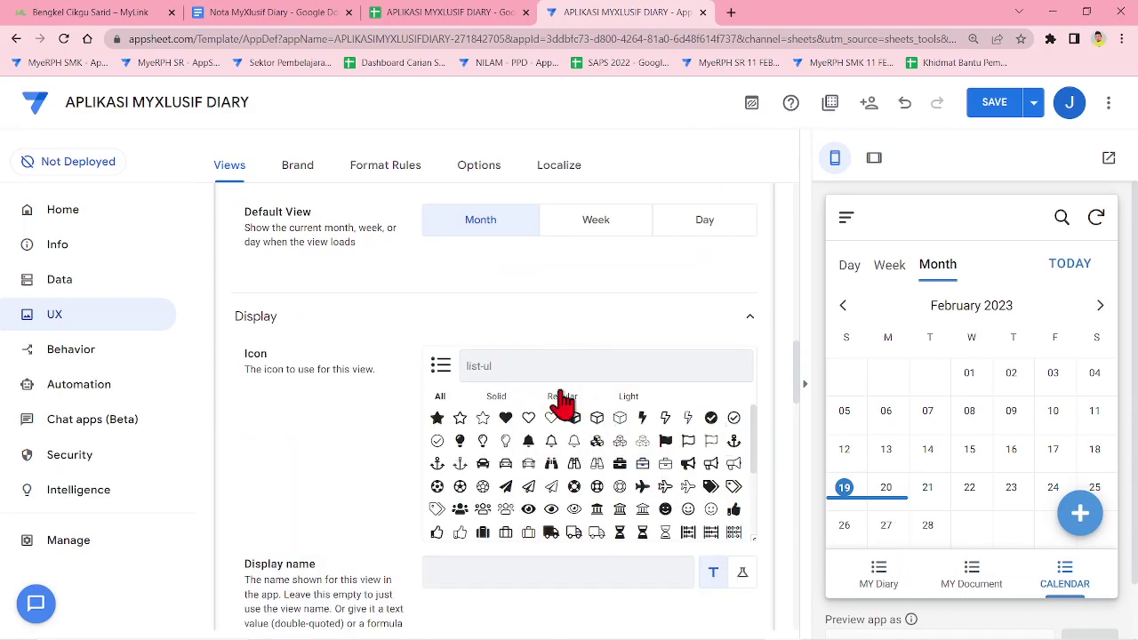
pyautogui.write('calen')
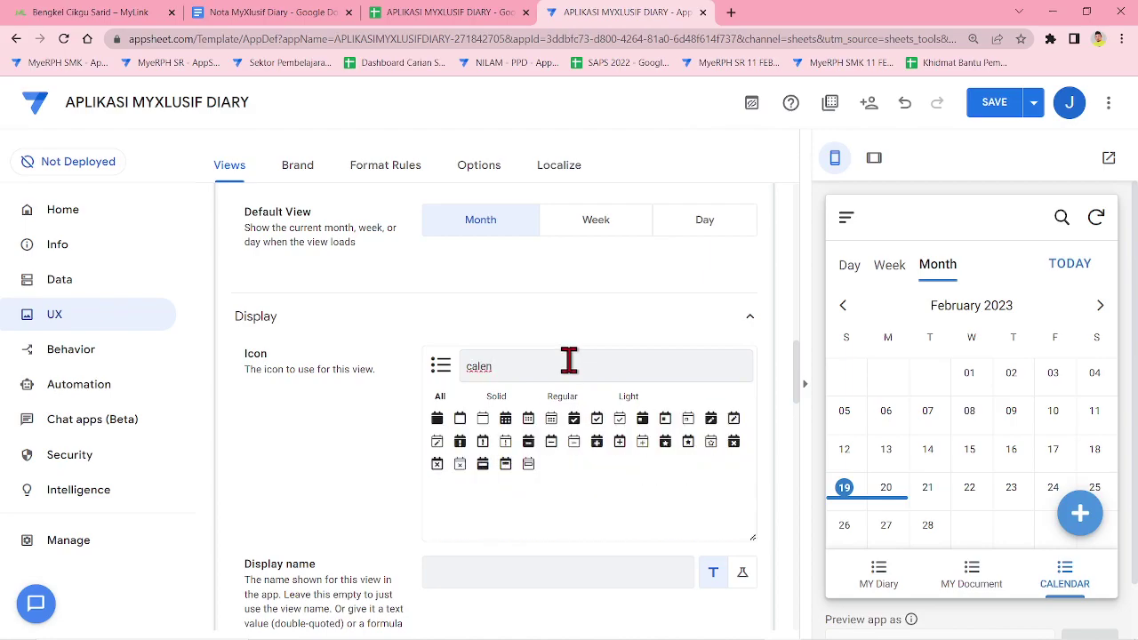
pyautogui.click(548, 422)
pyautogui.click(977, 582)
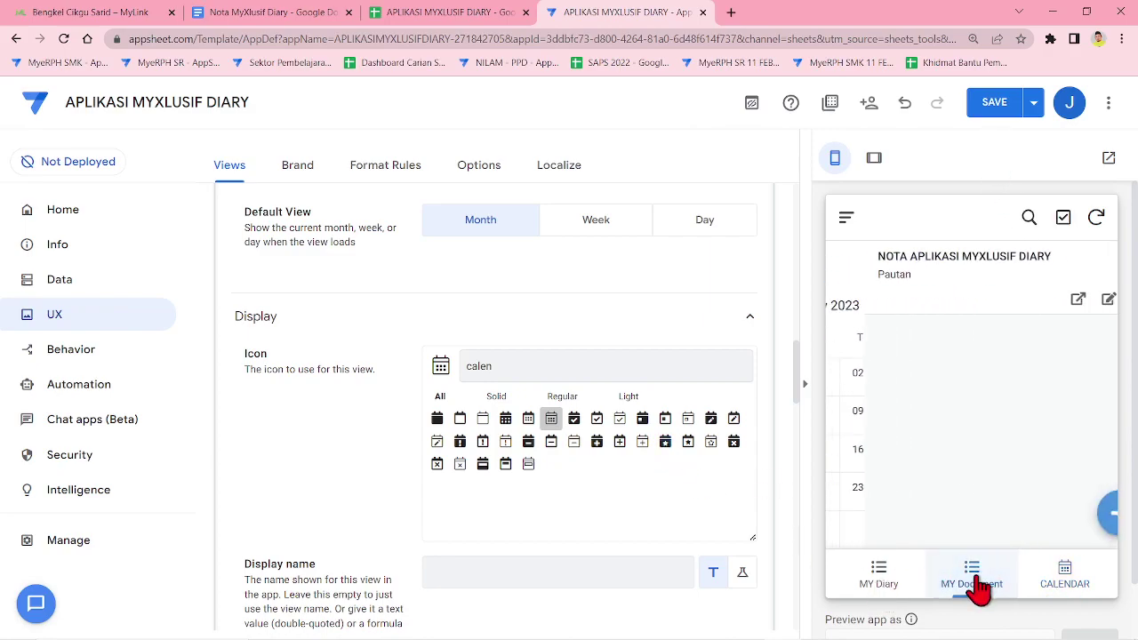
pyautogui.click(550, 419)
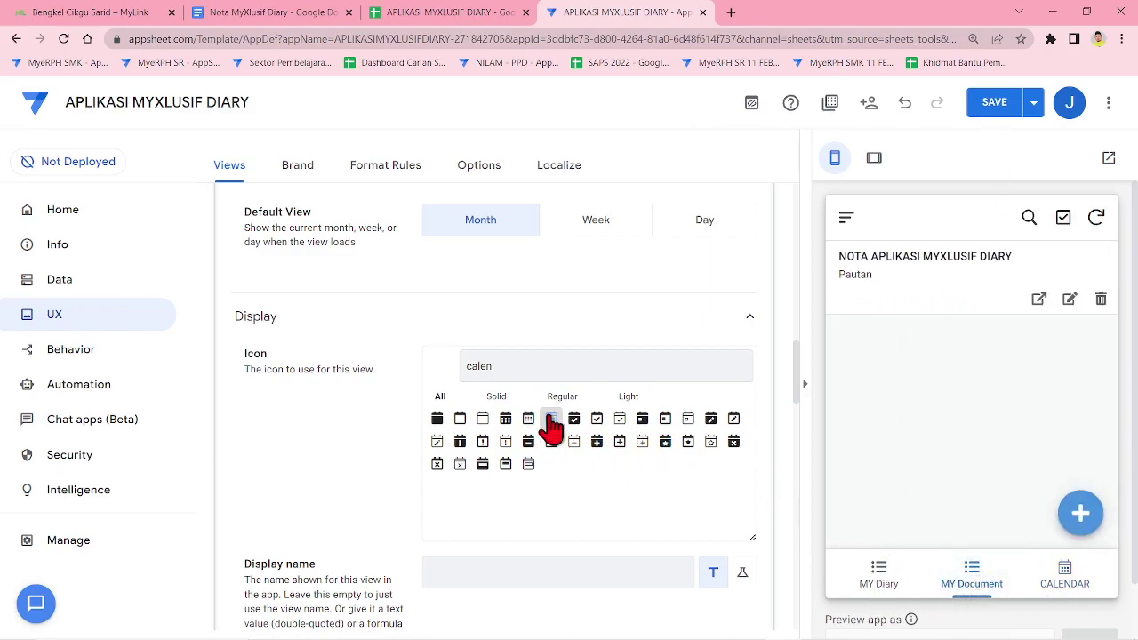
pyautogui.click(994, 105)
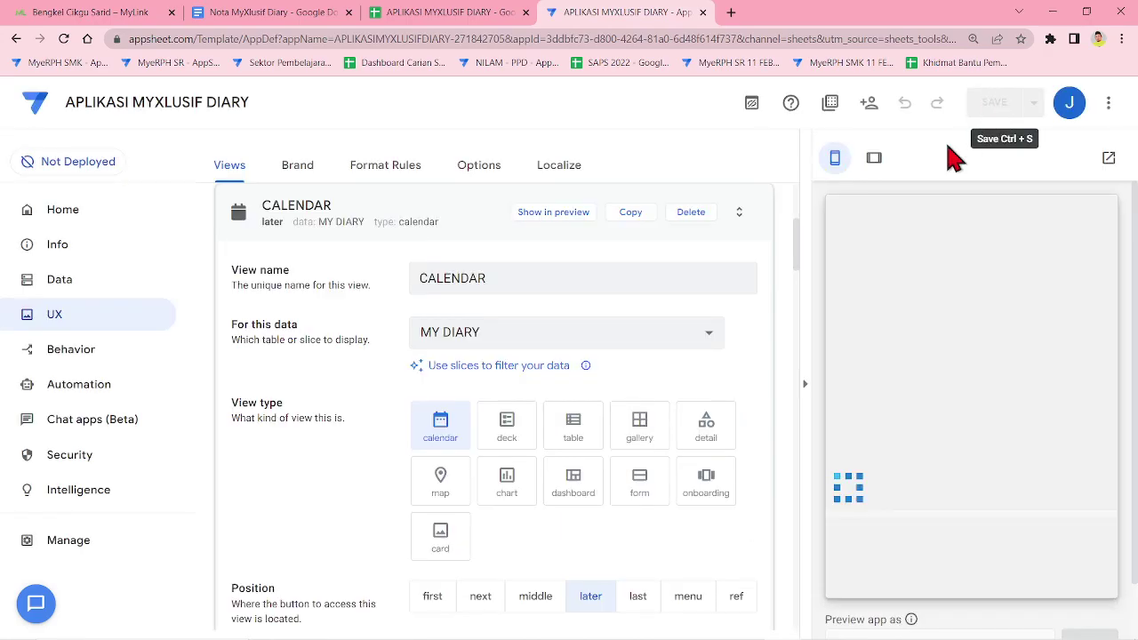
# - Set the position of the MY Diary view to middle
pyautogui.click(280, 224)
pyautogui.click(310, 282)
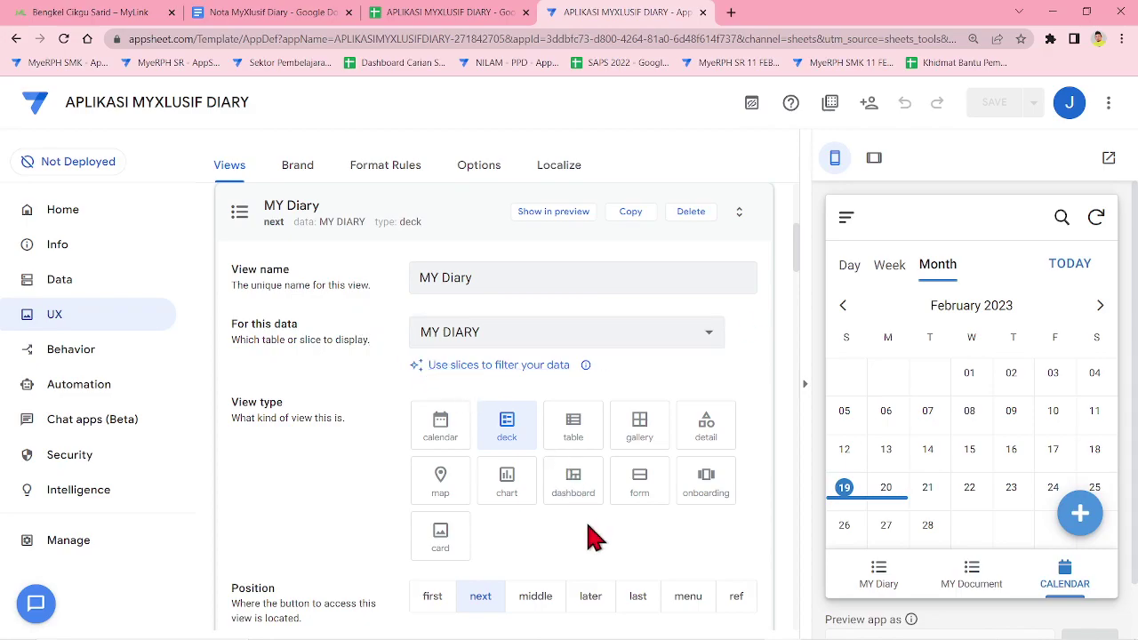
pyautogui.click(536, 603)
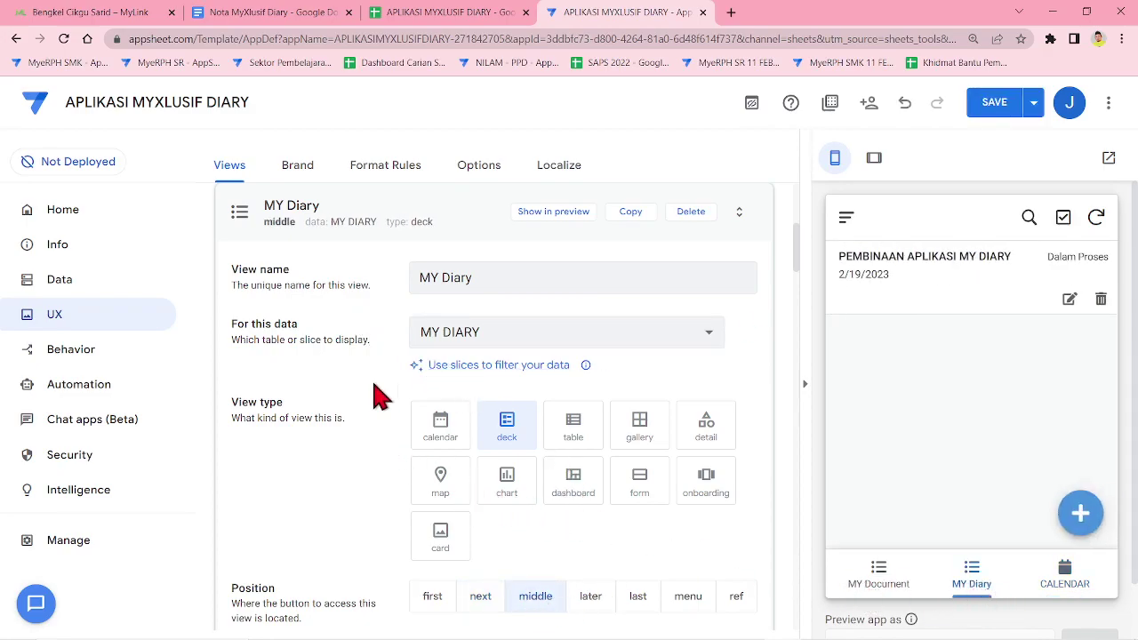
# - Search the icons for "book" and "diary" and give the MY Diary view the outlined book icon with a person
pyautogui.scroll(-4, 521, 528)
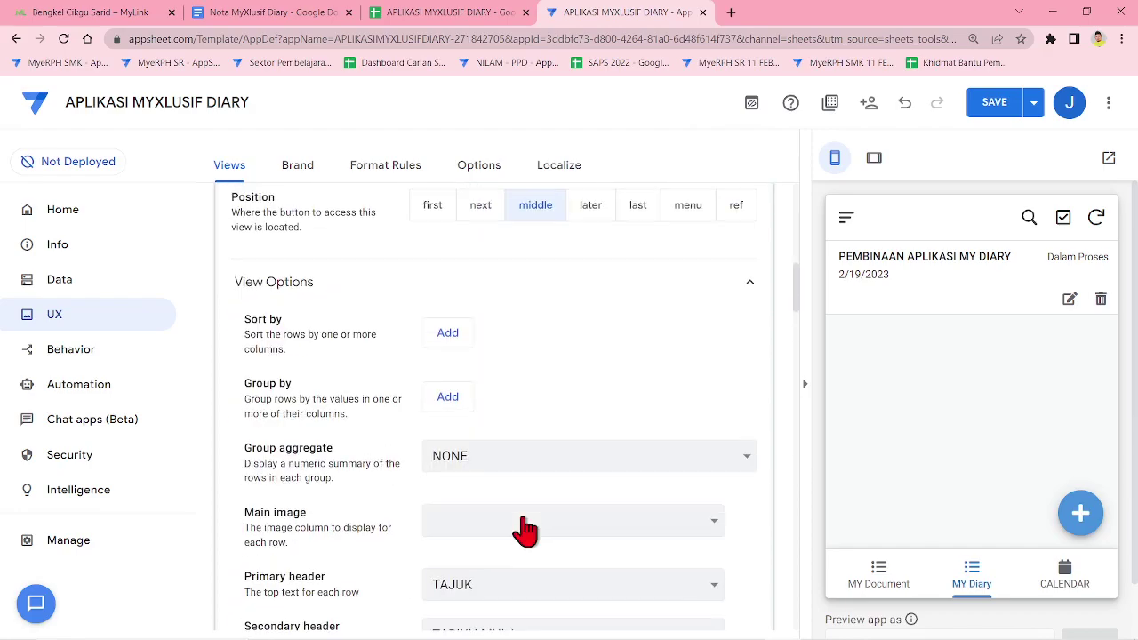
pyautogui.scroll(-4, 628, 400)
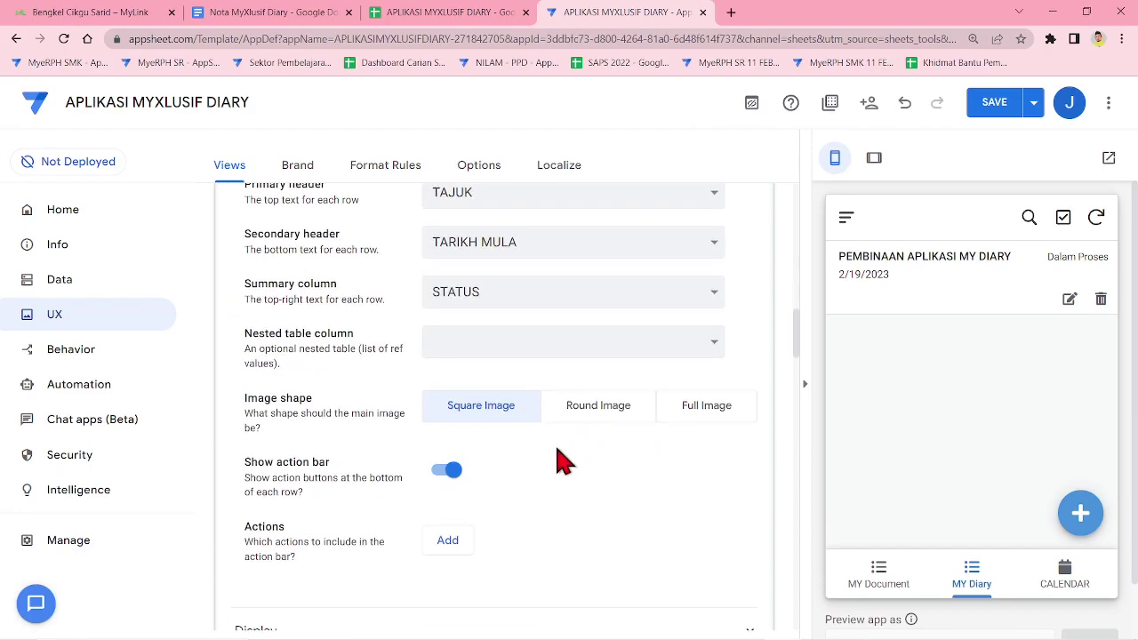
pyautogui.scroll(-4, 400, 373)
pyautogui.click(317, 253)
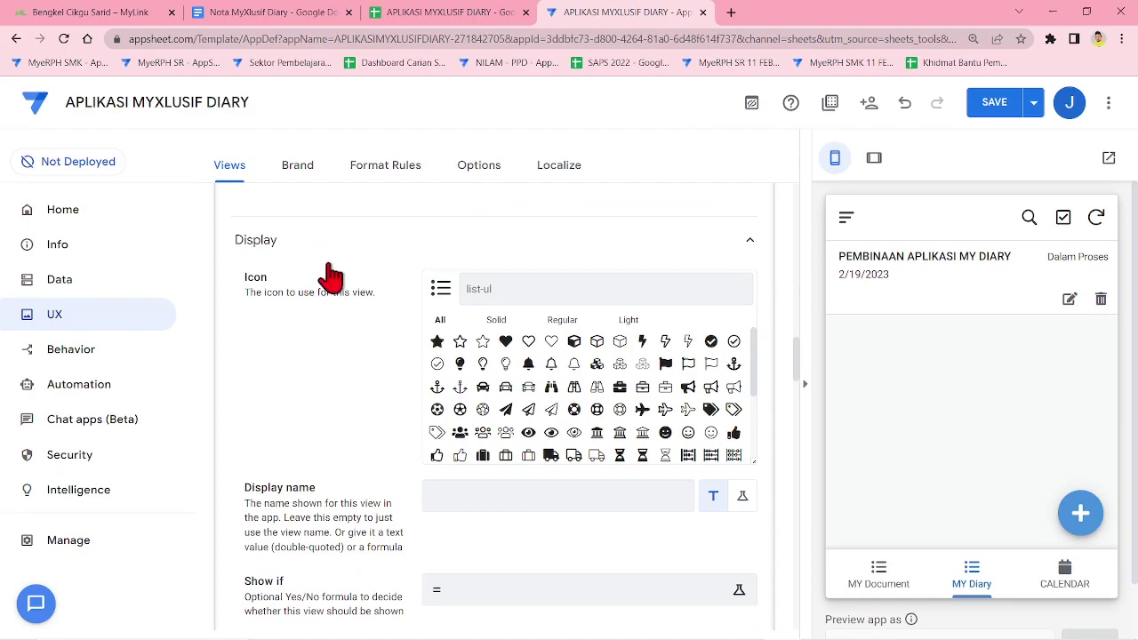
pyautogui.click(526, 294)
pyautogui.write('book')
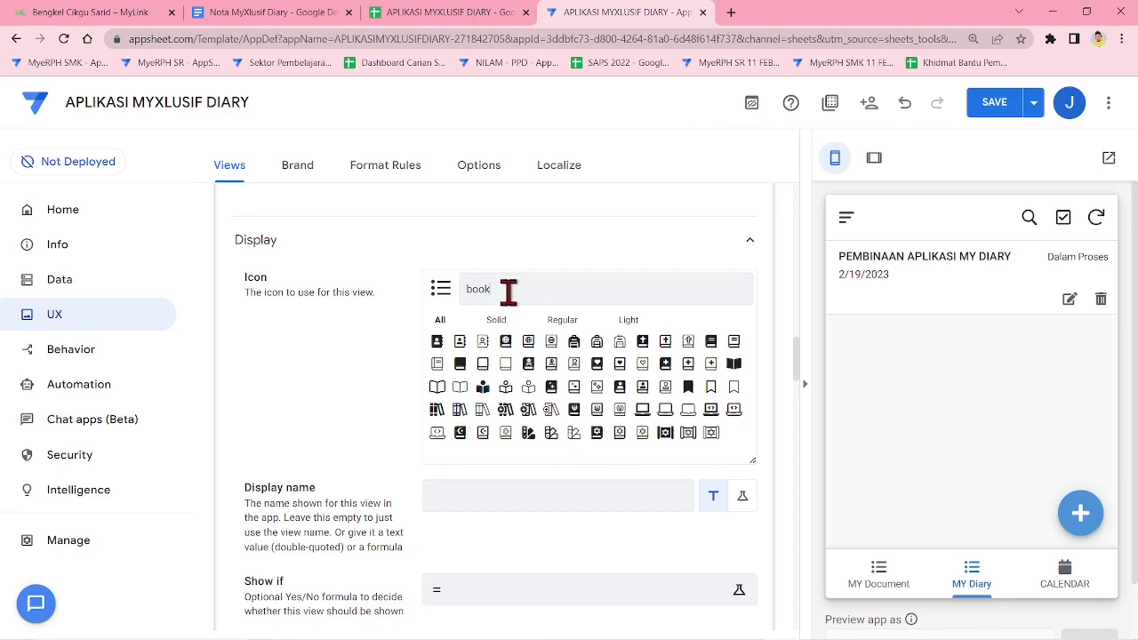
pyautogui.write('diary')
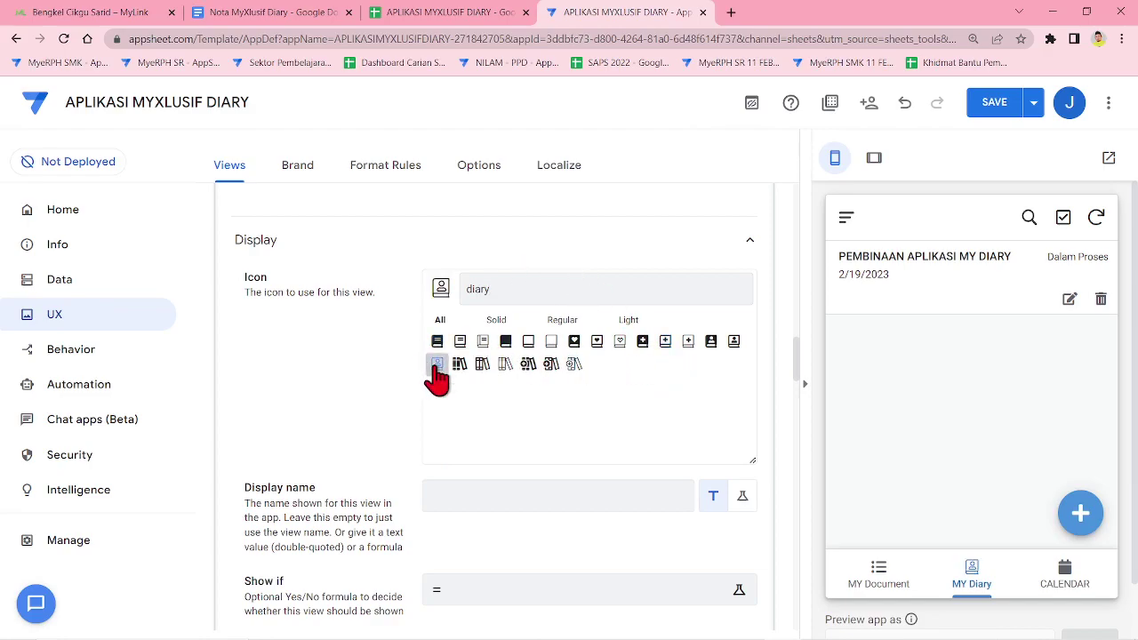
# - Set the CALENDAR view's position to first and check the MY Document and MY Diary views in the app preview
pyautogui.scroll(10, 325, 311)
pyautogui.scroll(5, 311, 329)
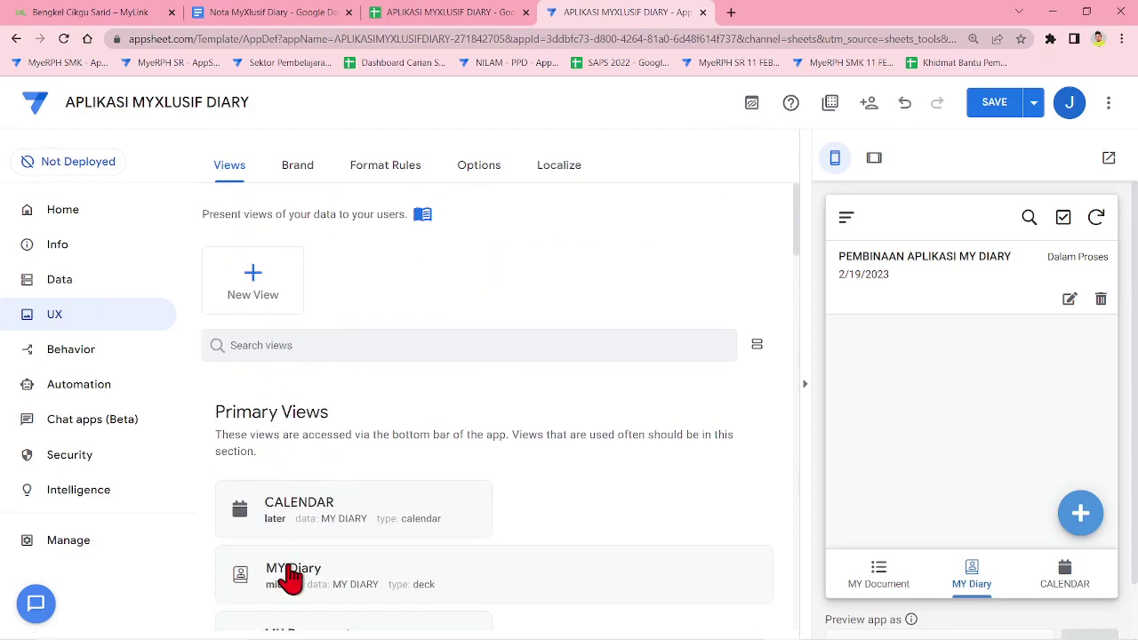
pyautogui.click(300, 524)
pyautogui.scroll(-4, 397, 480)
pyautogui.scroll(4, 450, 305)
pyautogui.click(434, 599)
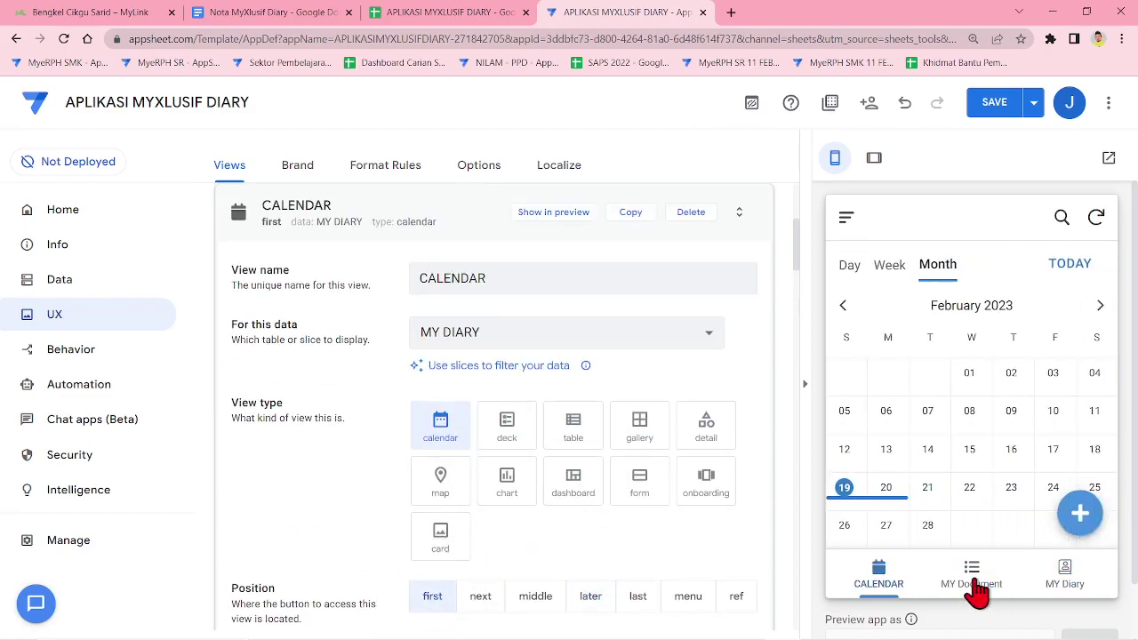
pyautogui.click(975, 587)
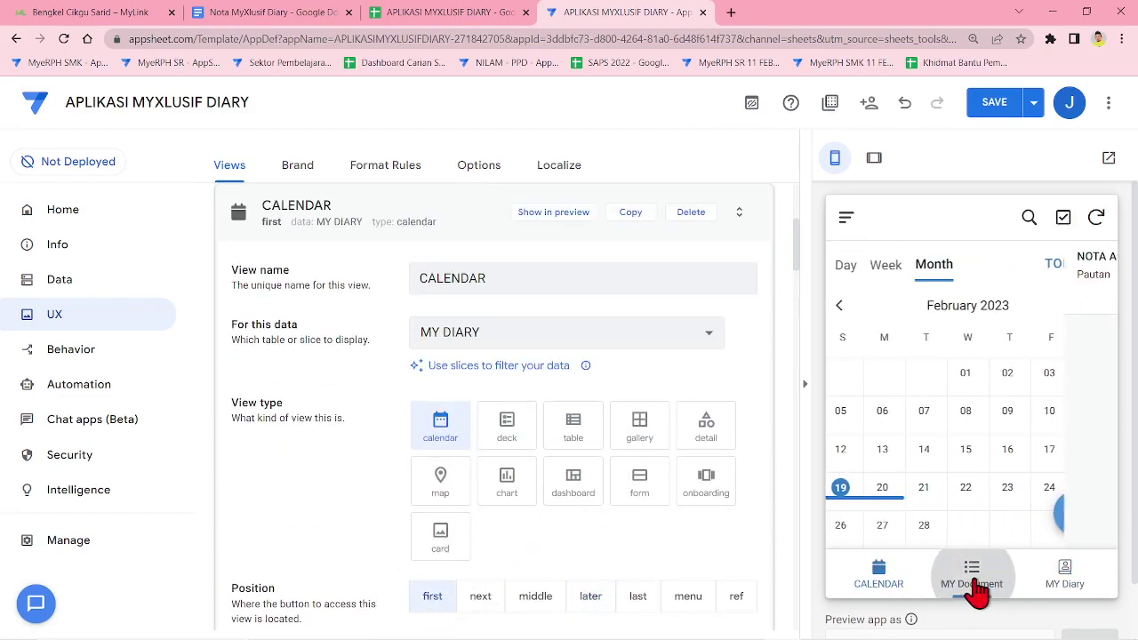
pyautogui.click(1058, 570)
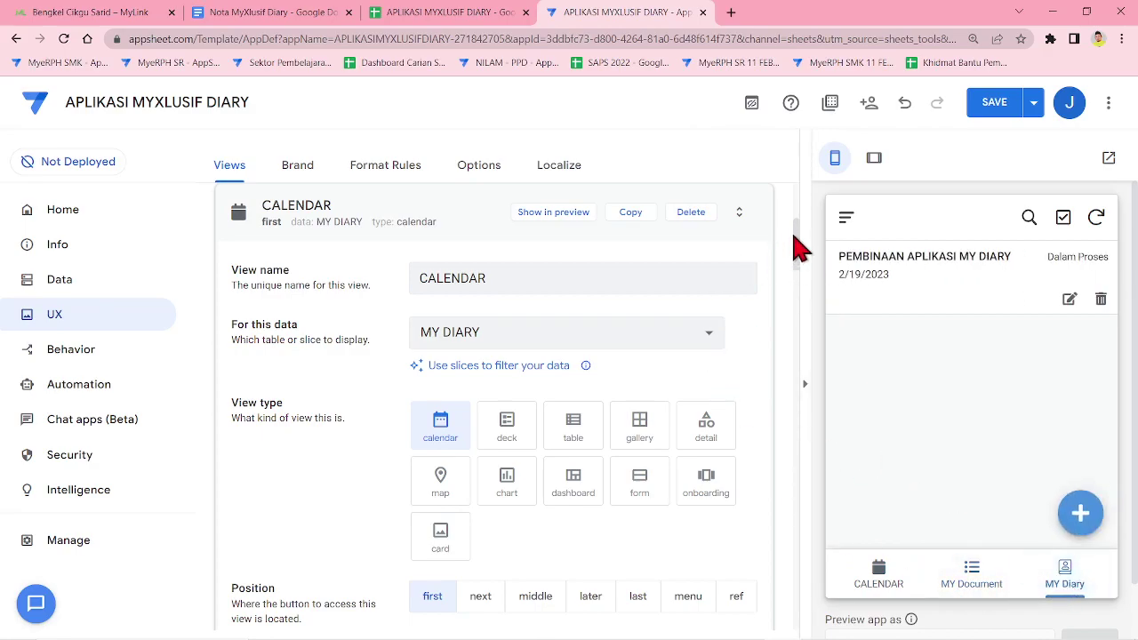
pyautogui.scroll(-10, 798, 249)
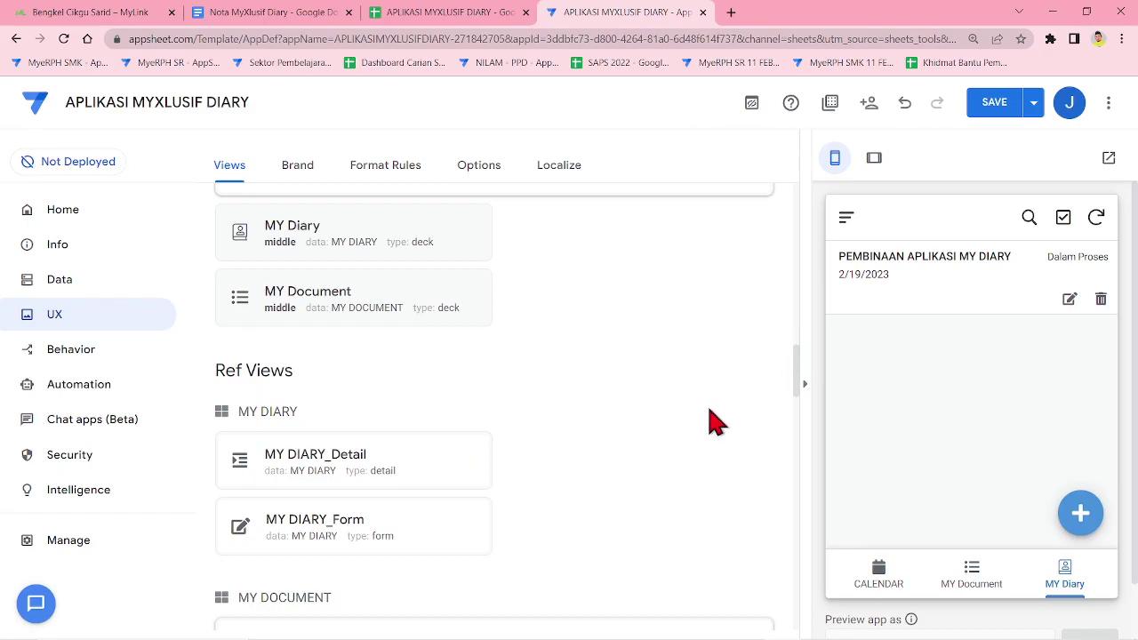
pyautogui.scroll(-4, 722, 421)
pyautogui.click(97, 283)
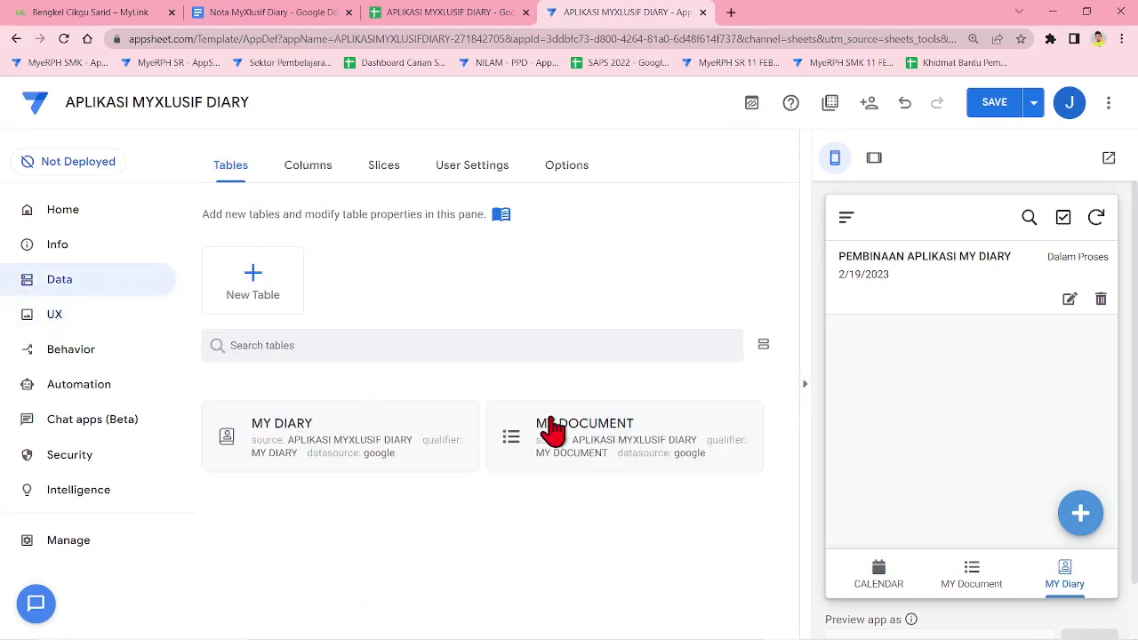
pyautogui.click(551, 429)
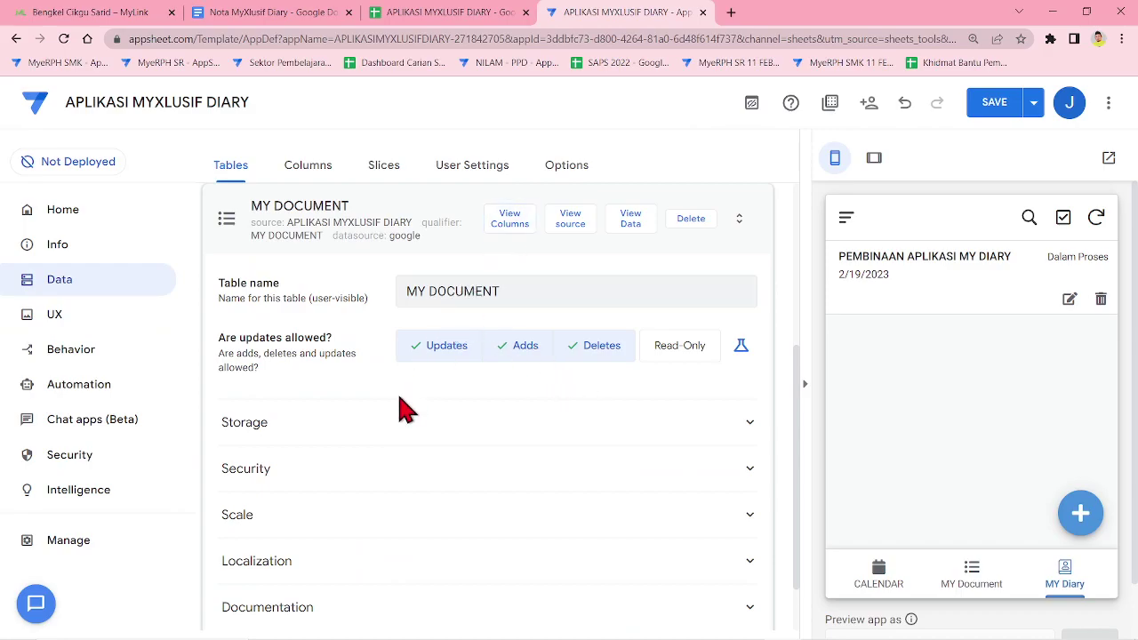
pyautogui.click(80, 321)
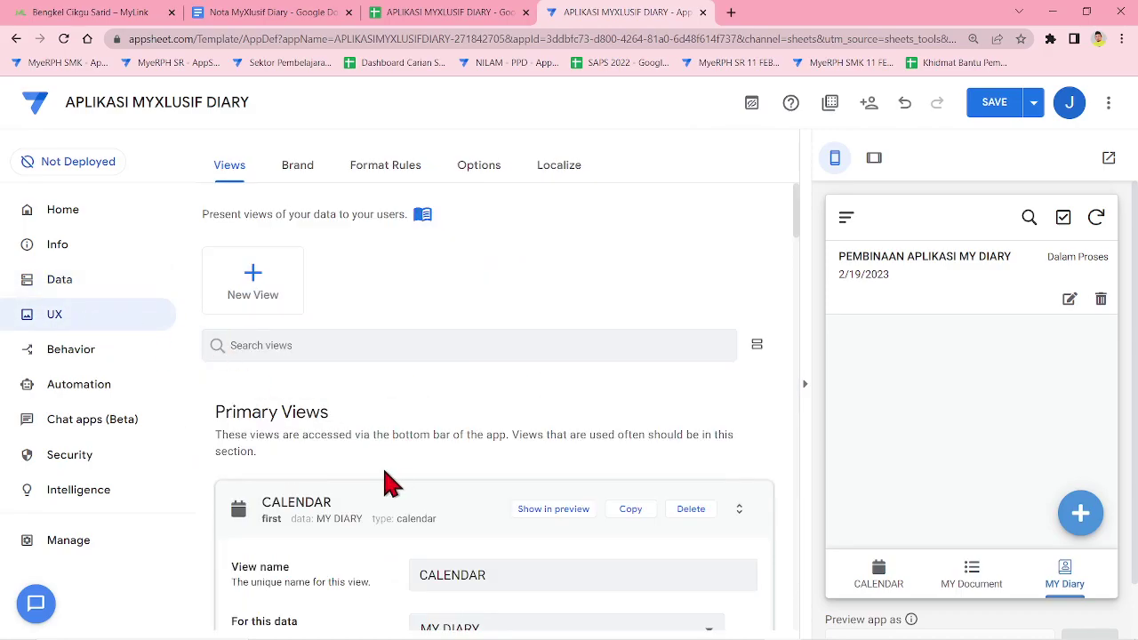
# - Set the position of the MY Document view to last and show that view in the app preview
pyautogui.click(277, 508)
pyautogui.click(281, 574)
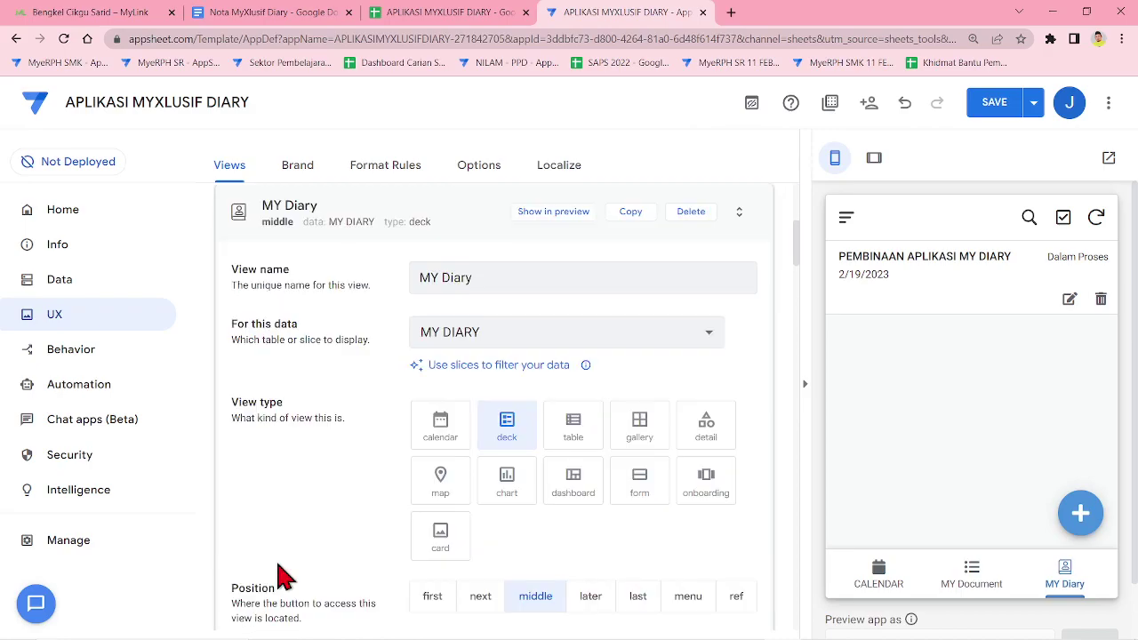
pyautogui.click(273, 224)
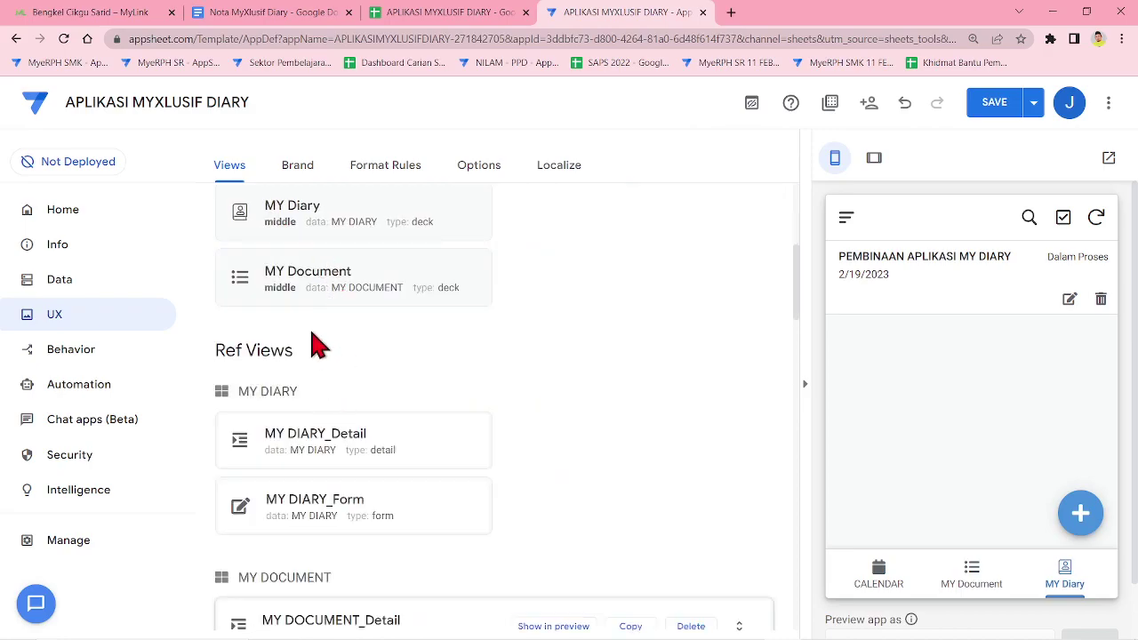
pyautogui.click(311, 294)
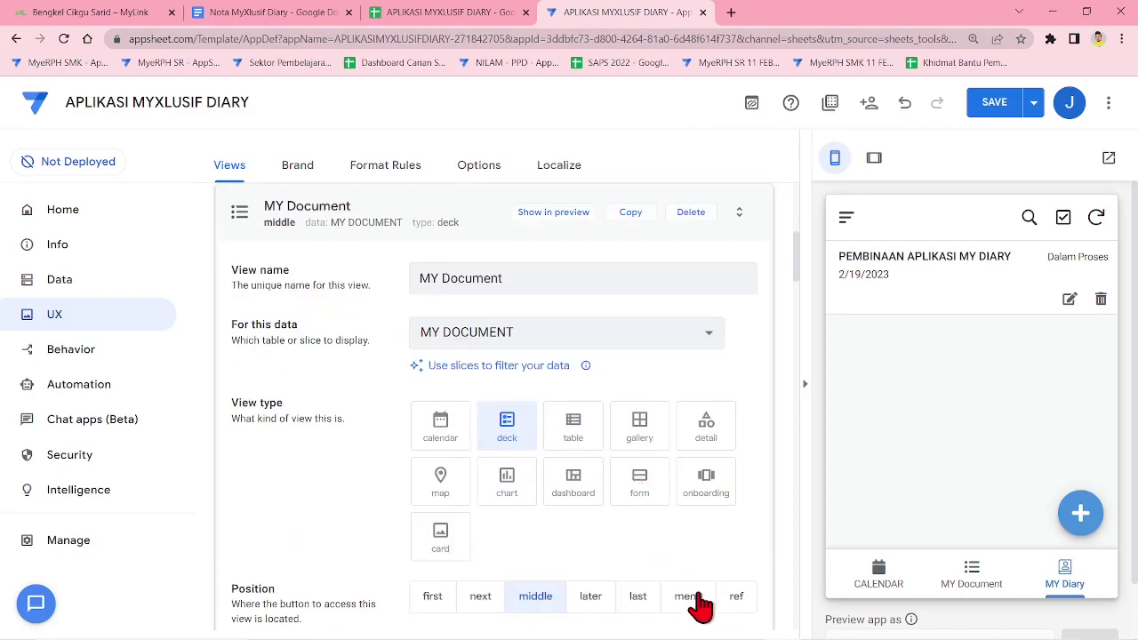
pyautogui.click(637, 598)
pyautogui.click(1086, 594)
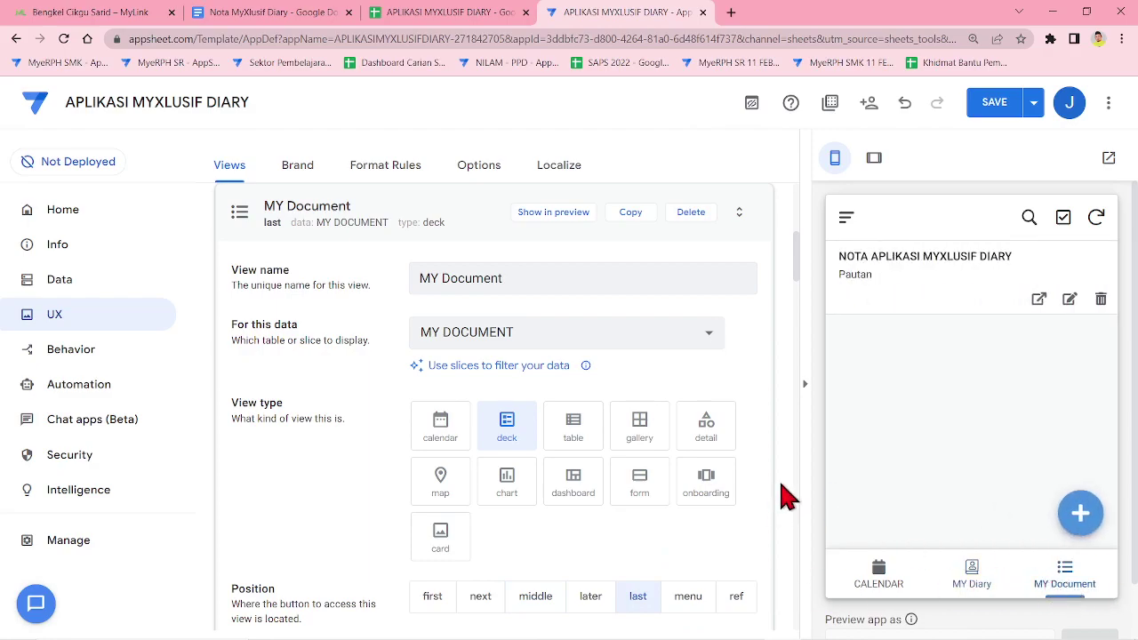
# - Search the icons for "docu" and give the MY Document view the outlined document icon with an inward arrow
pyautogui.moveTo(797, 253); pyautogui.dragTo(789, 338)
pyautogui.scroll(-3, 793, 360)
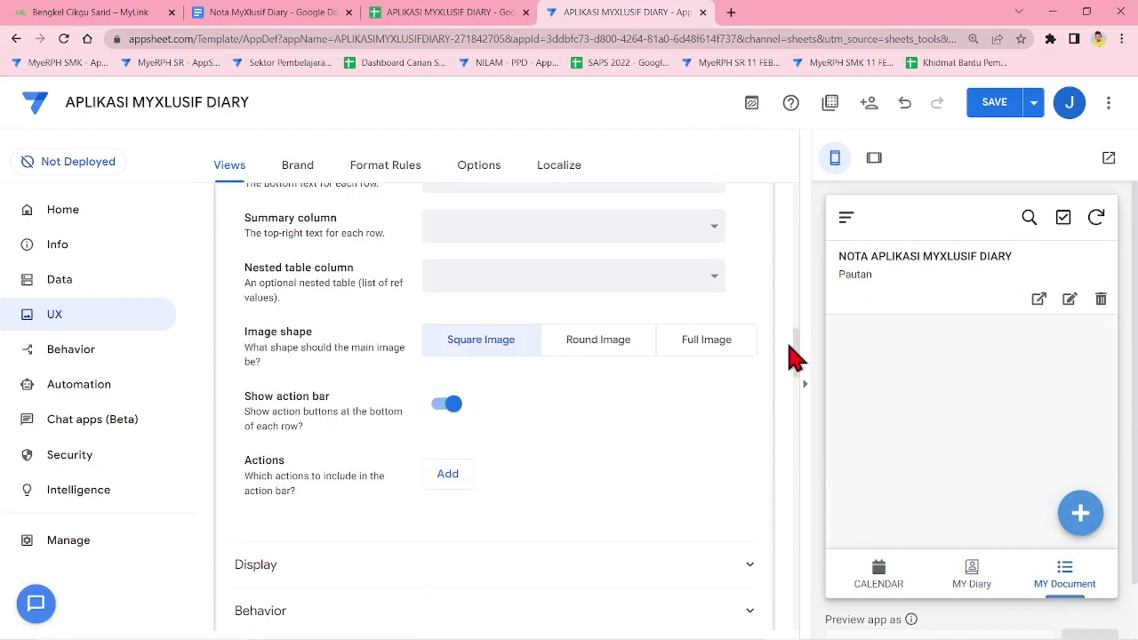
pyautogui.click(286, 569)
pyautogui.scroll(-5, 391, 471)
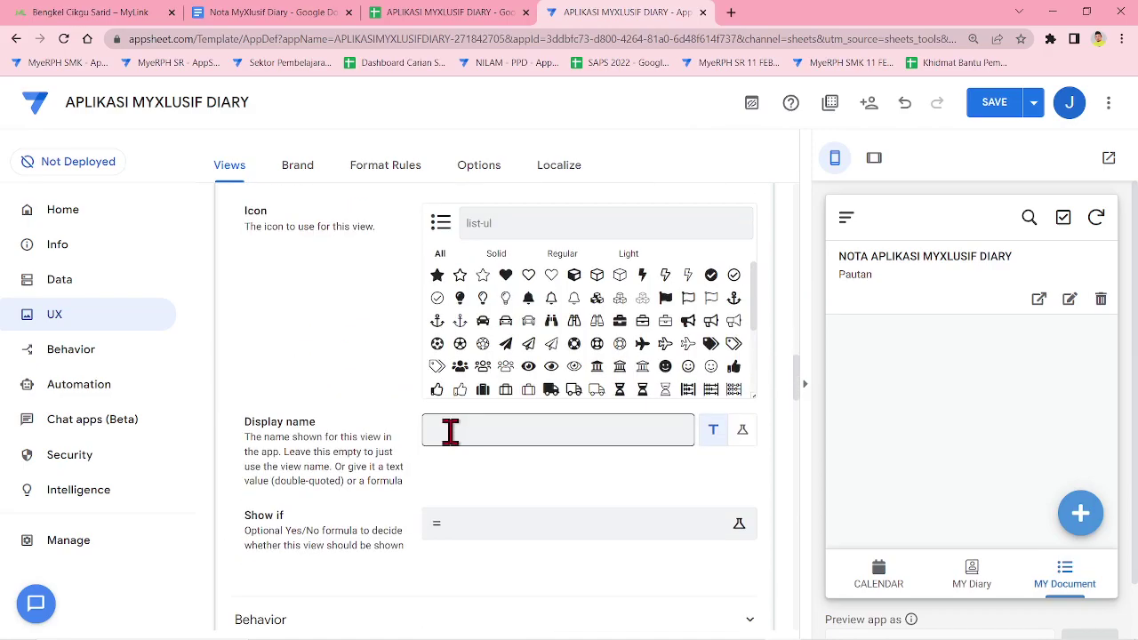
pyautogui.click(504, 222)
pyautogui.write('docu')
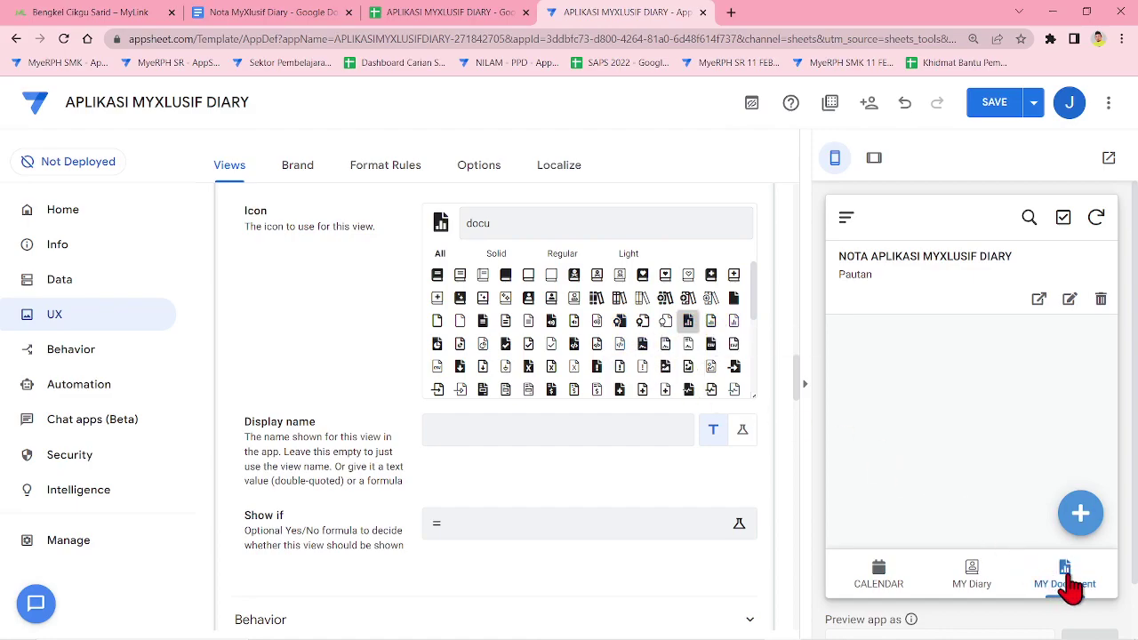
pyautogui.click(460, 390)
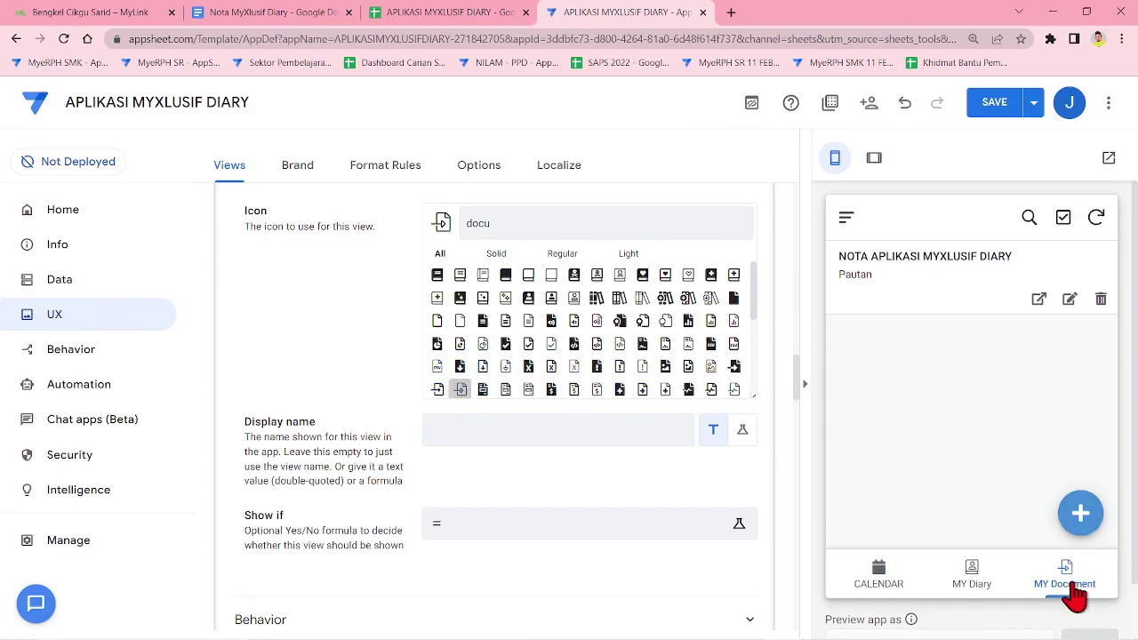
# - Check the MY Diary, CALENDAR and MY Document views in the app preview and save the app
pyautogui.click(976, 578)
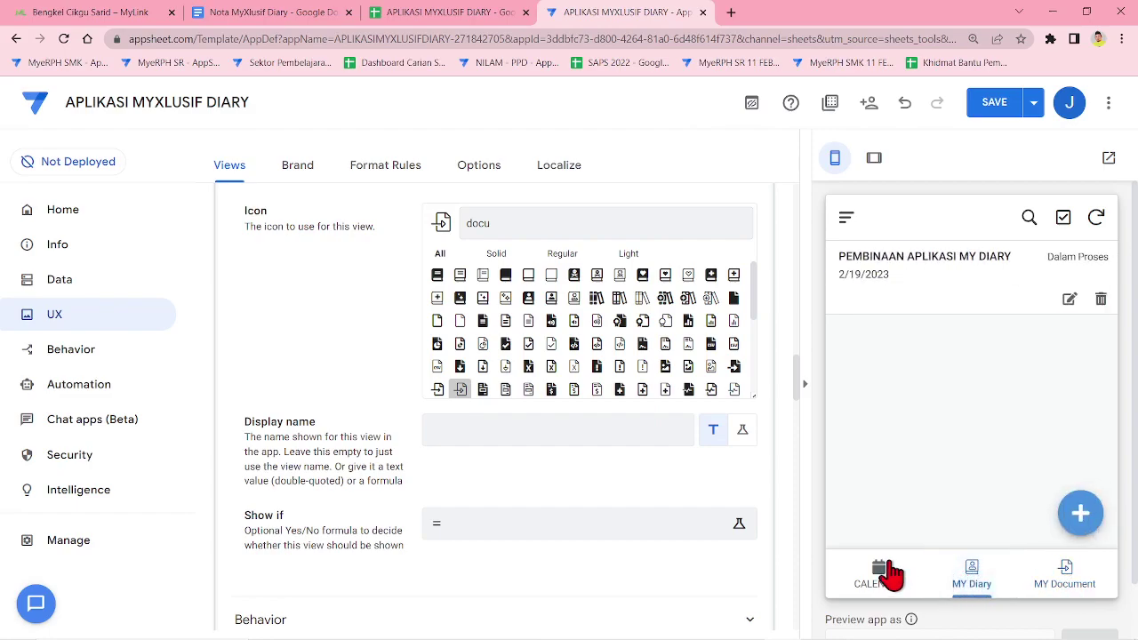
pyautogui.click(891, 575)
pyautogui.click(967, 576)
pyautogui.click(1040, 578)
pyautogui.click(994, 105)
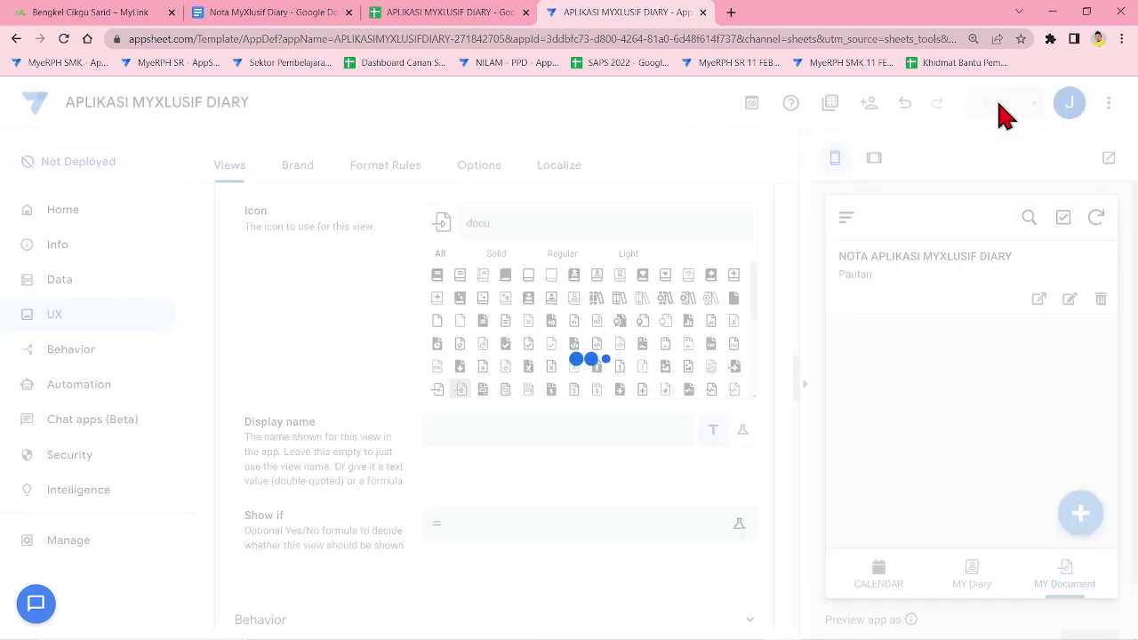
# - Switch to the Nota MyXlusif Diary document in Google Docs and shade row 4, CREATE UX, light yellow
pyautogui.click(283, 13)
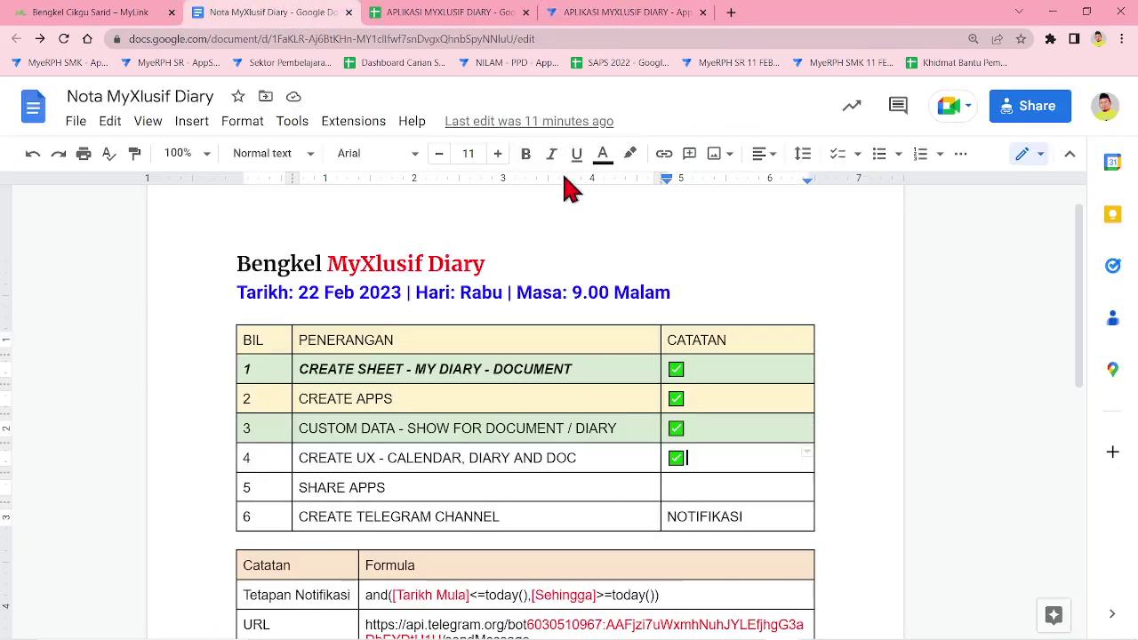
pyautogui.moveTo(647, 457); pyautogui.dragTo(254, 457)
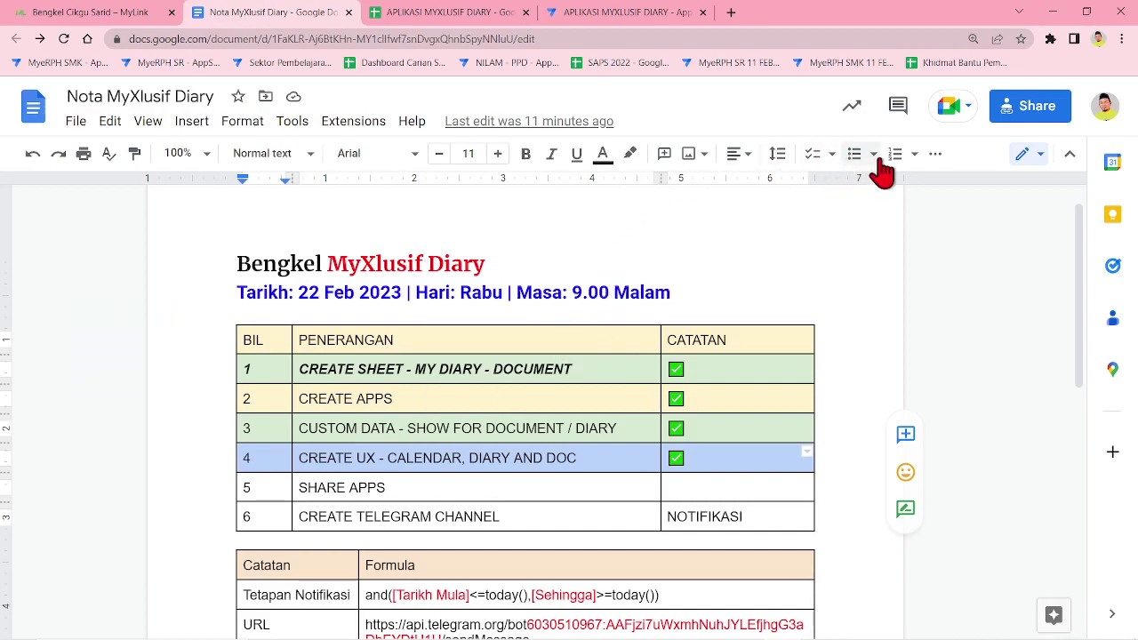
pyautogui.click(934, 155)
pyautogui.click(742, 190)
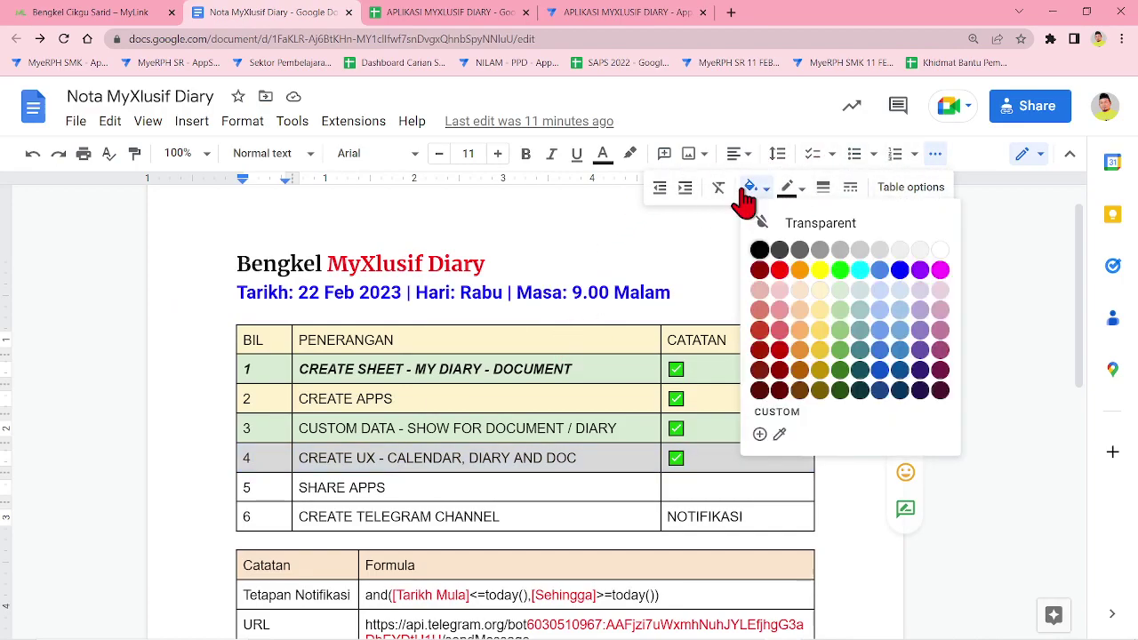
pyautogui.click(825, 307)
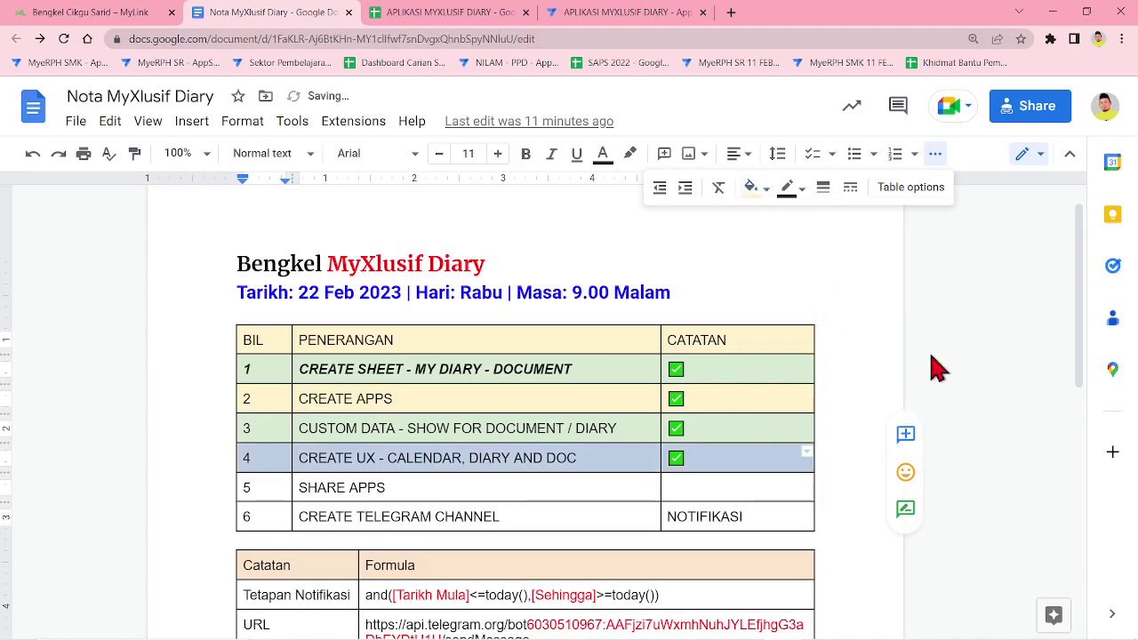
pyautogui.click(1010, 373)
# - Switch back to the AppSheet editor and view MY Diary and CALENDAR in the app preview
pyautogui.click(571, 13)
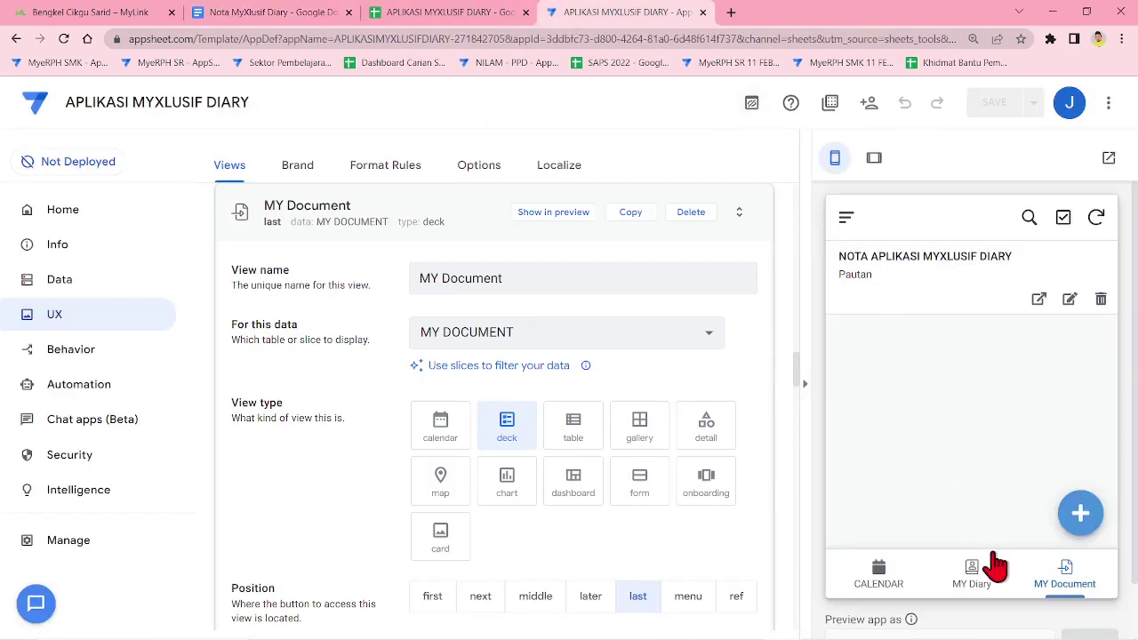
pyautogui.click(978, 576)
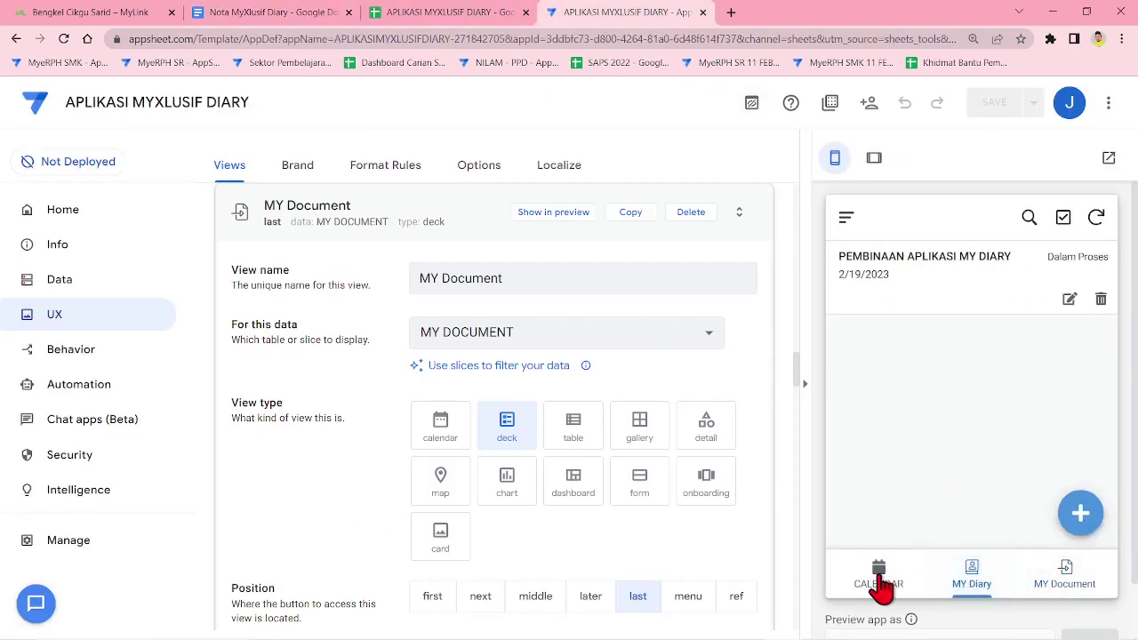
pyautogui.click(876, 578)
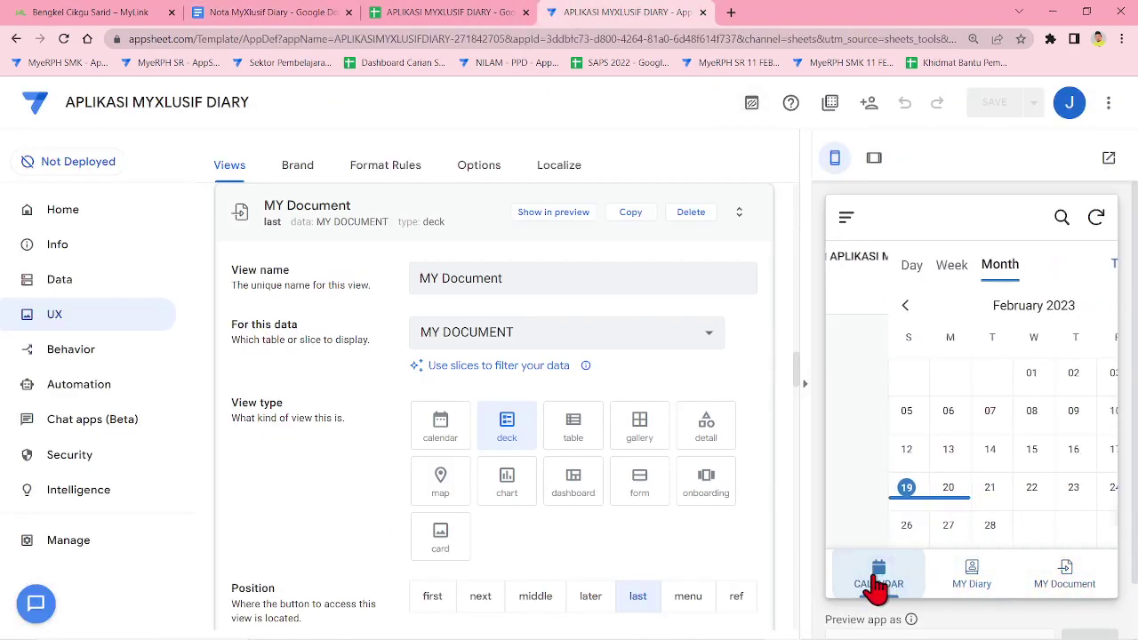
# - Set the app's starting view to CALENDAR in the general UX options and save the app
pyautogui.click(99, 322)
pyautogui.click(478, 171)
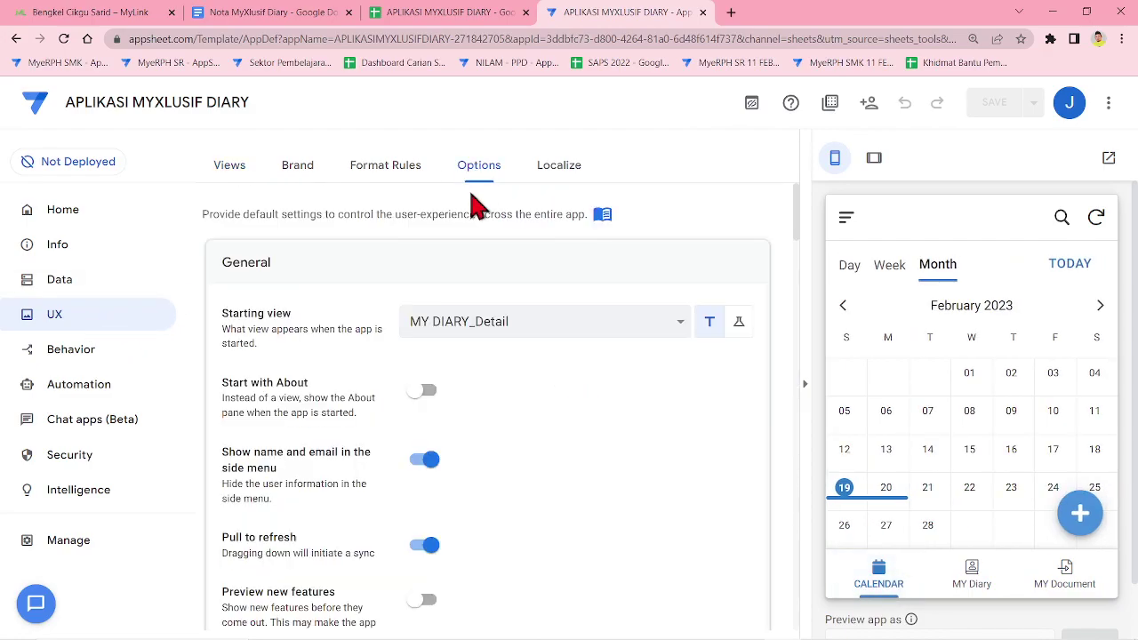
pyautogui.click(506, 322)
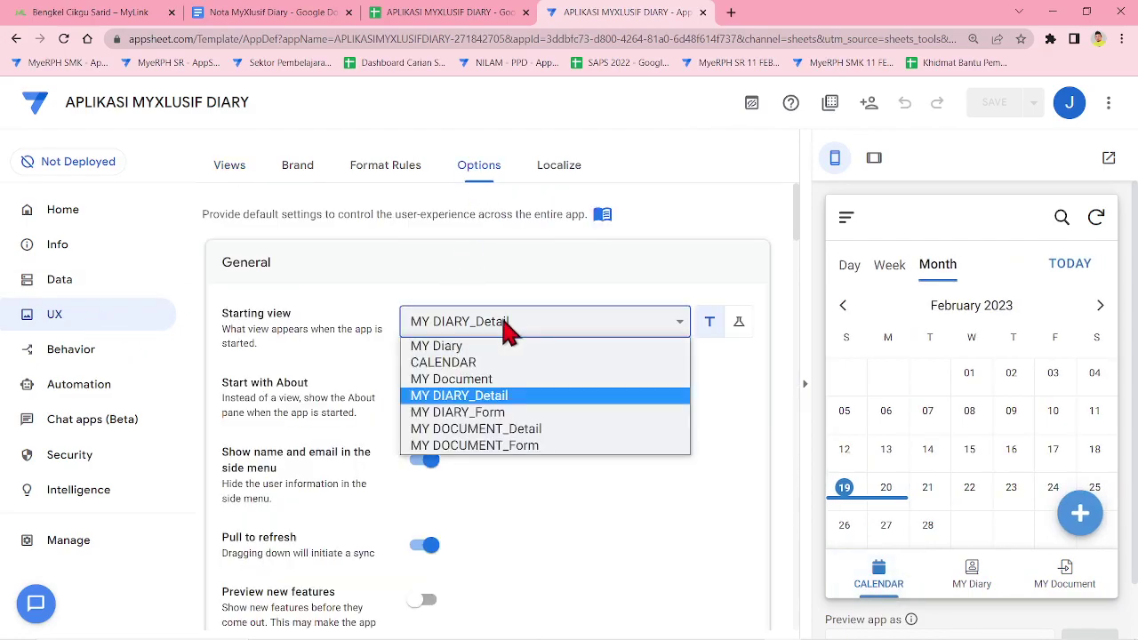
pyautogui.click(487, 362)
pyautogui.click(1000, 112)
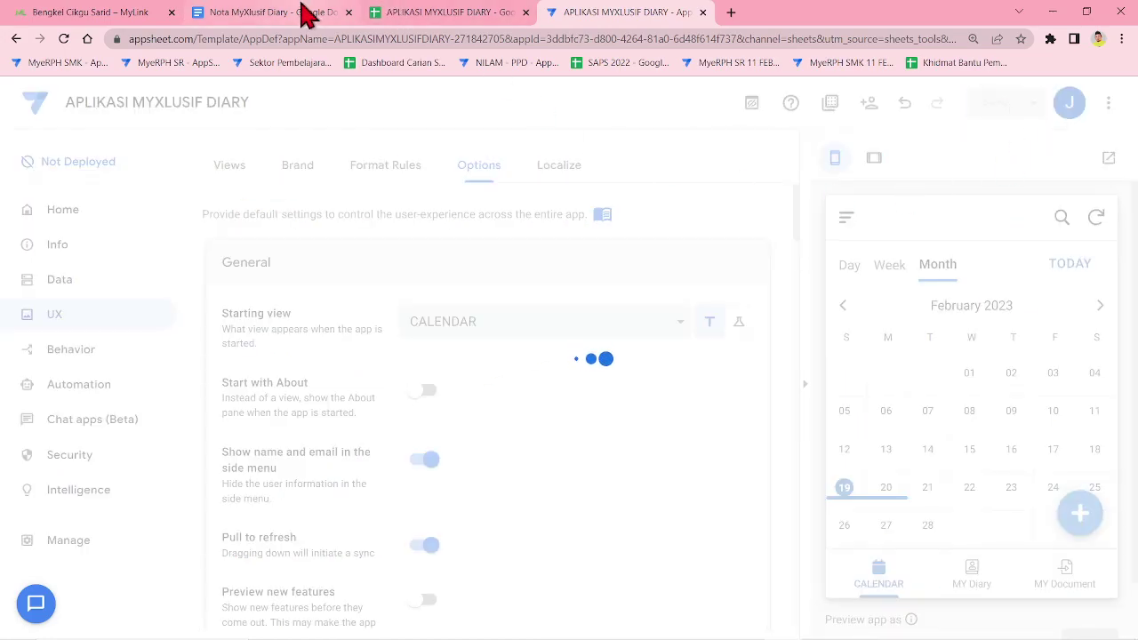
# - Return to the Nota MyXlusif Diary document in Google Docs and collapse the extra formatting options to view the checklist
pyautogui.moveTo(307, 15)
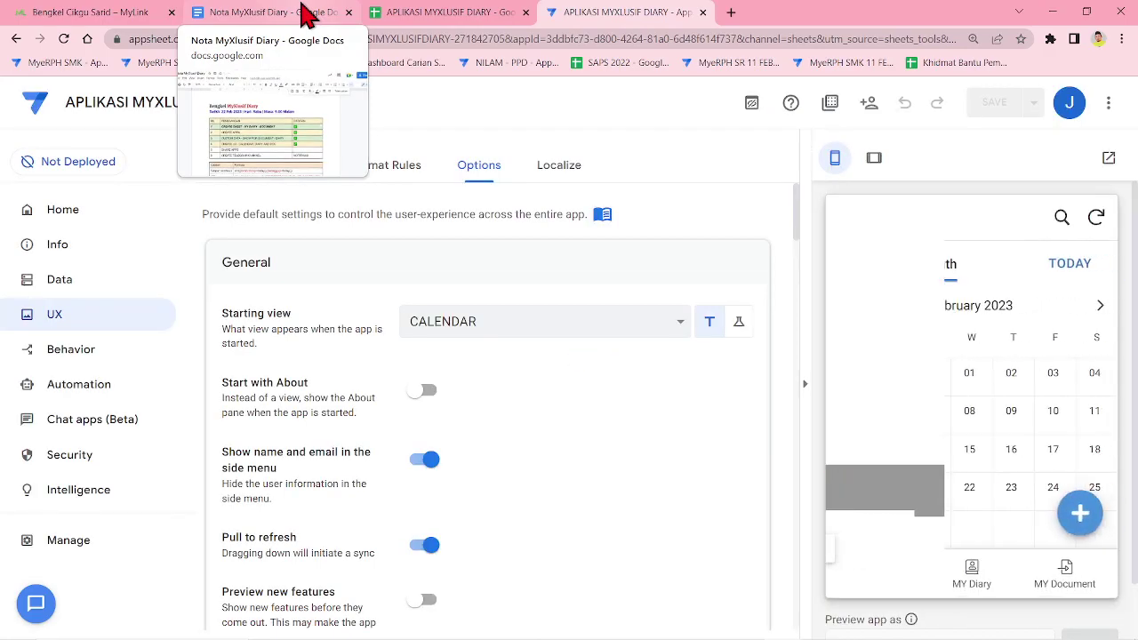
pyautogui.click(309, 12)
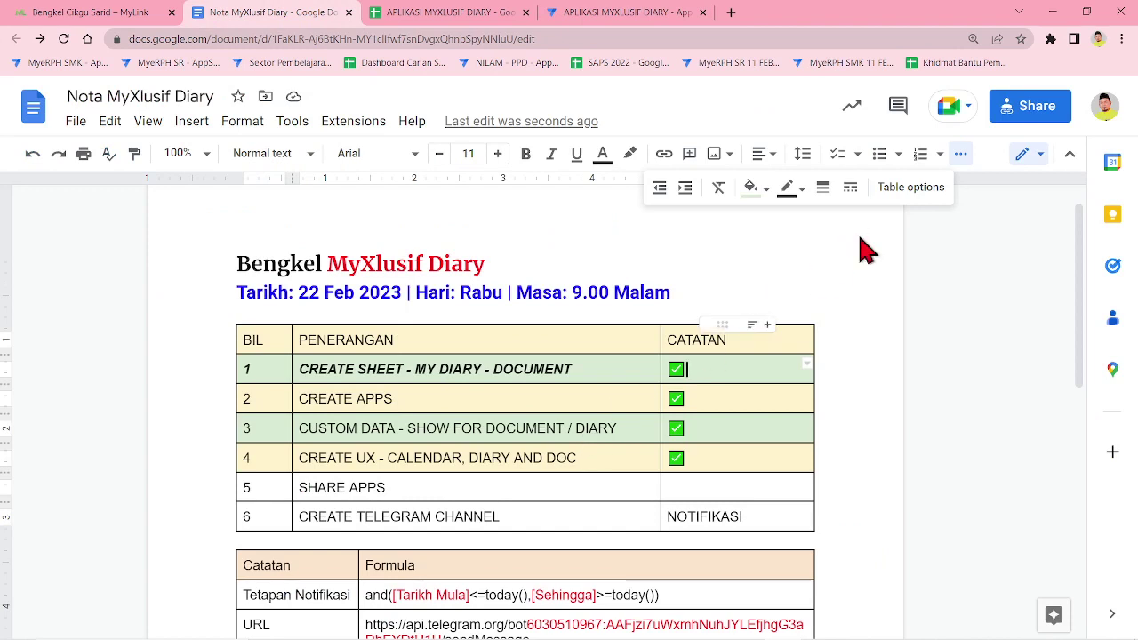
pyautogui.click(960, 153)
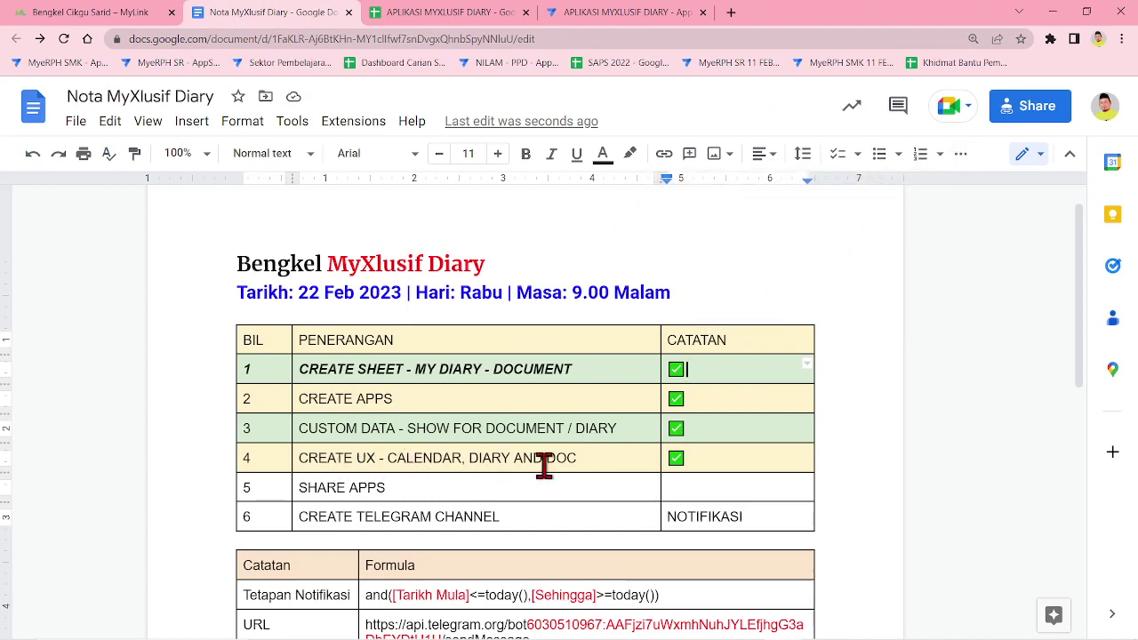